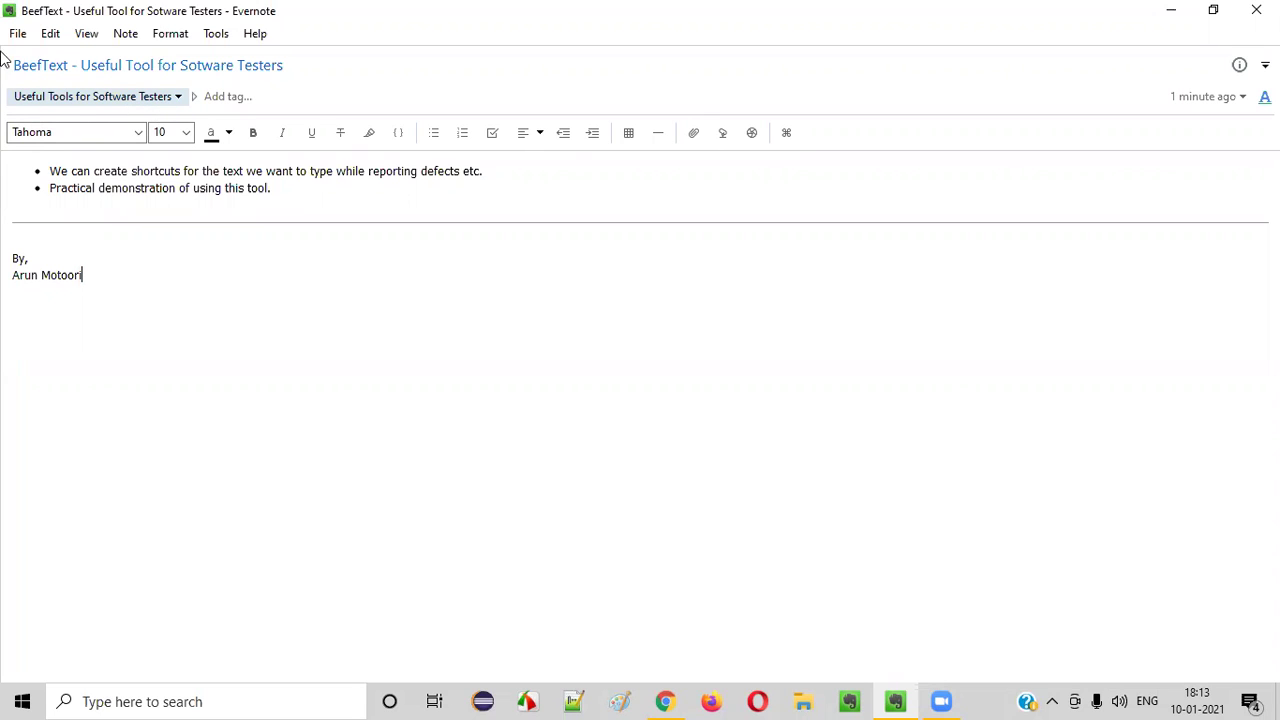
Select 'BeefText' in the Evernote note title, then switch to Chrome's empty BugTracker New Bug form
{"action": "double_click", "coordinate": [65, 57]}
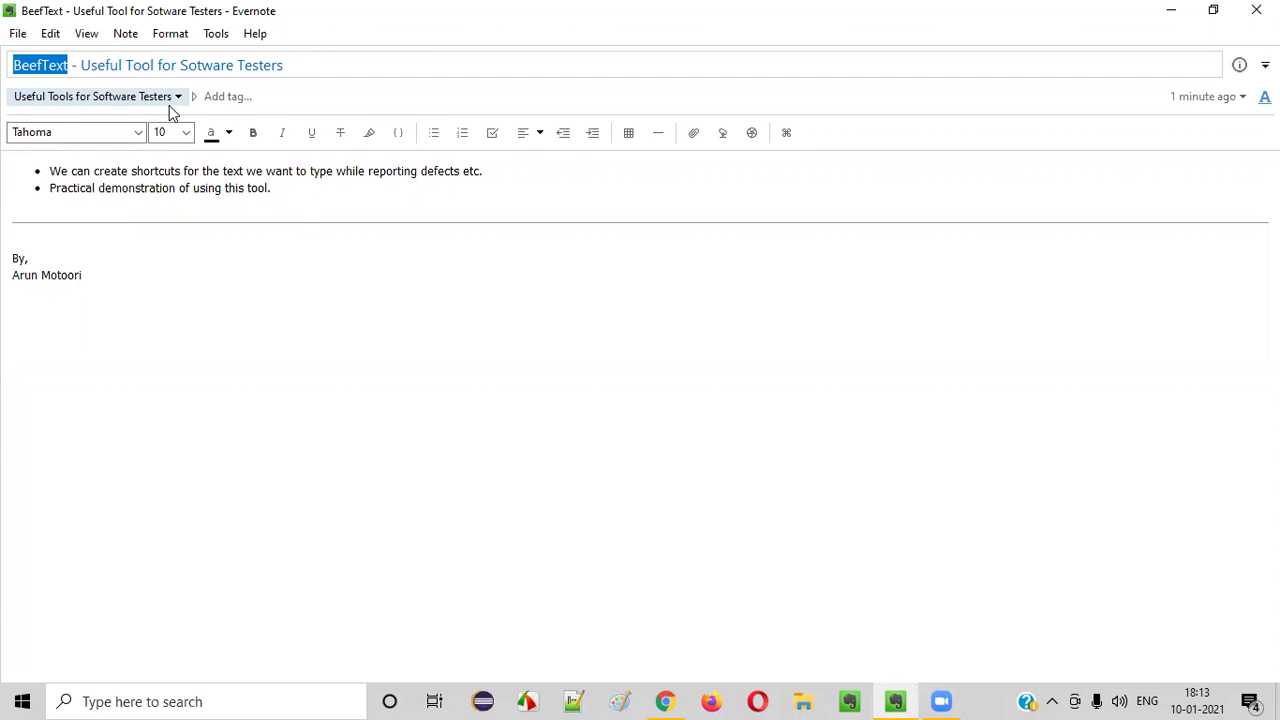
{"action": "left_click", "coordinate": [665, 701]}
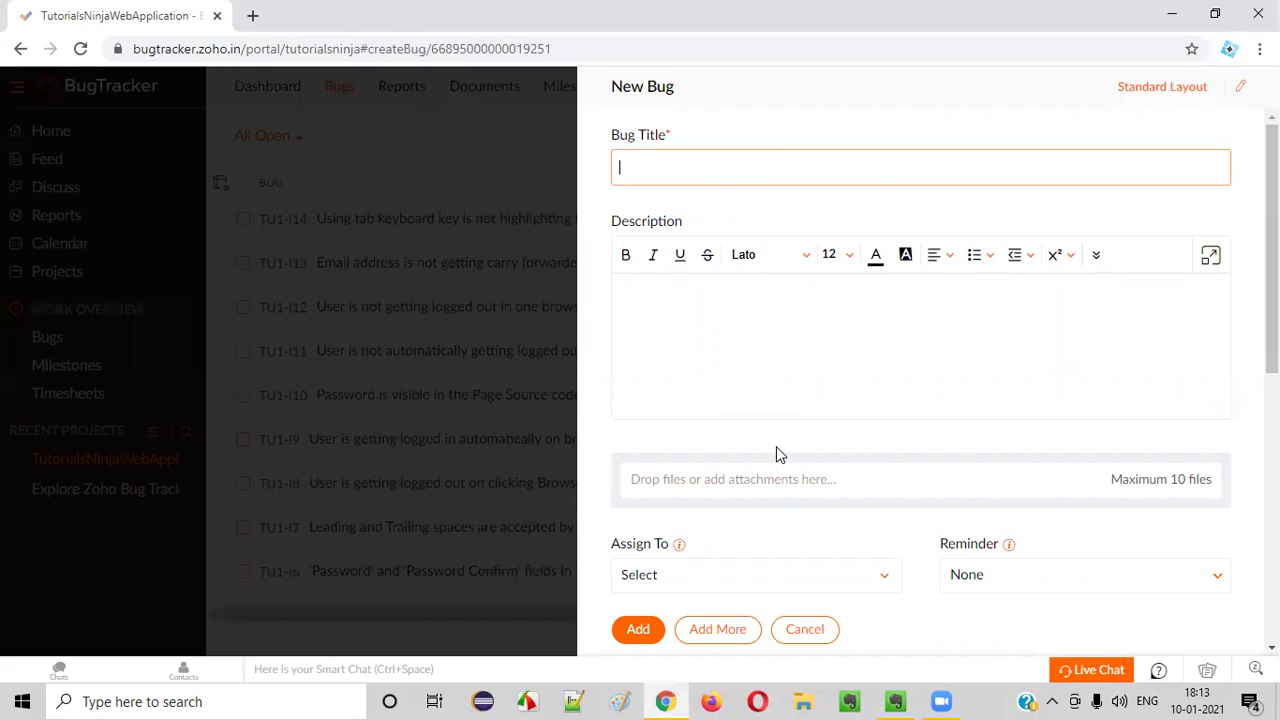
{"action": "left_click", "coordinate": [665, 701]}
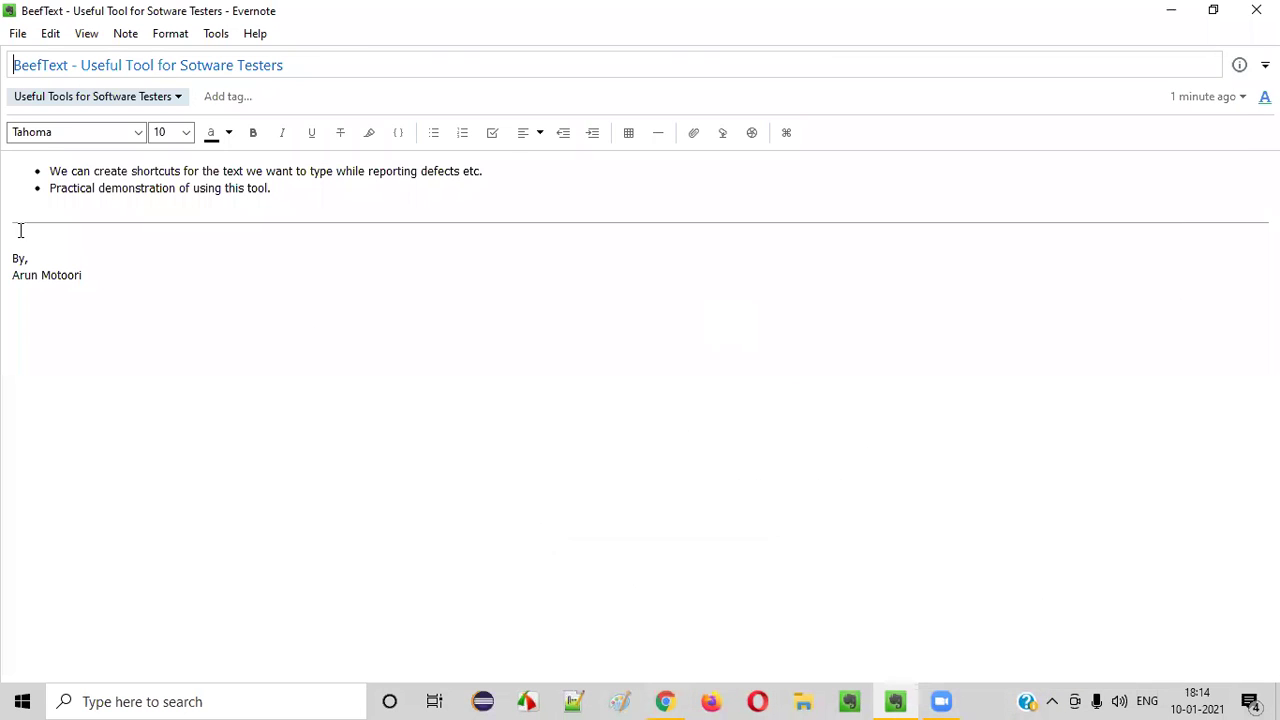
{"action": "double_click", "coordinate": [66, 65]}
{"action": "left_click", "coordinate": [665, 701]}
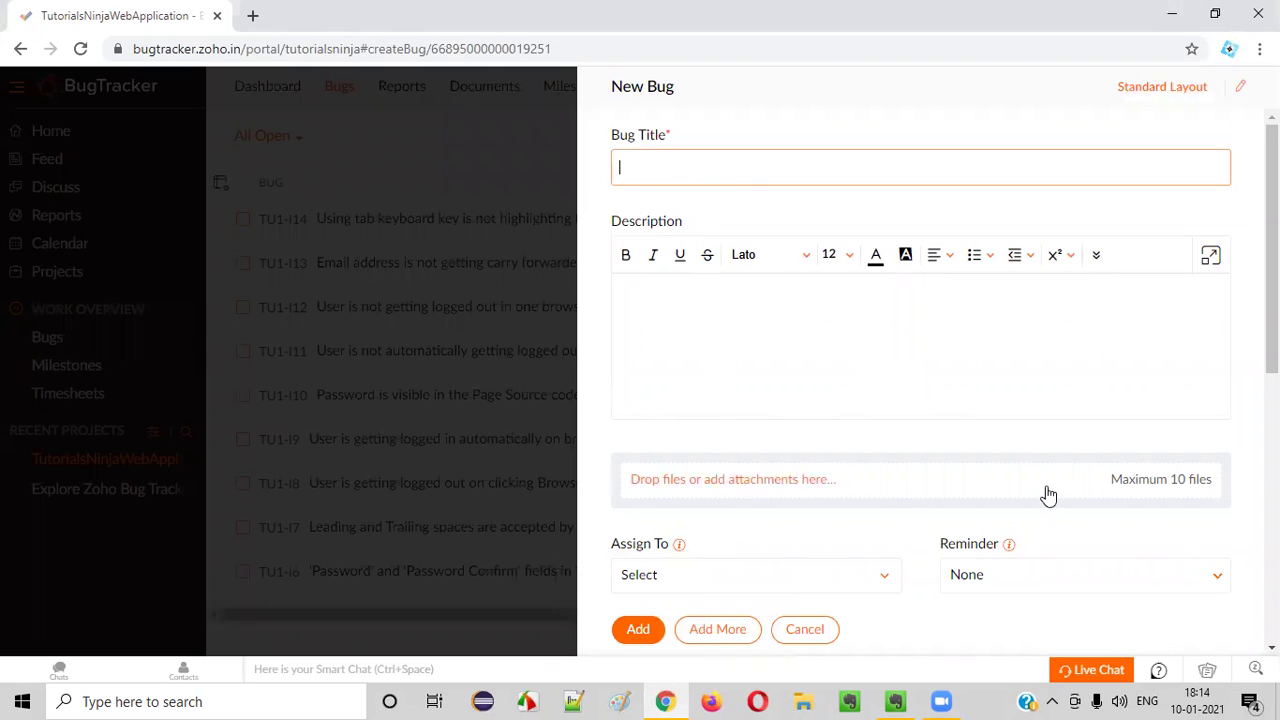
{"action": "left_click", "coordinate": [252, 15]}
In a new tab, open the Your Store demo site and its footer About Us page
{"action": "type", "text": "tu"}
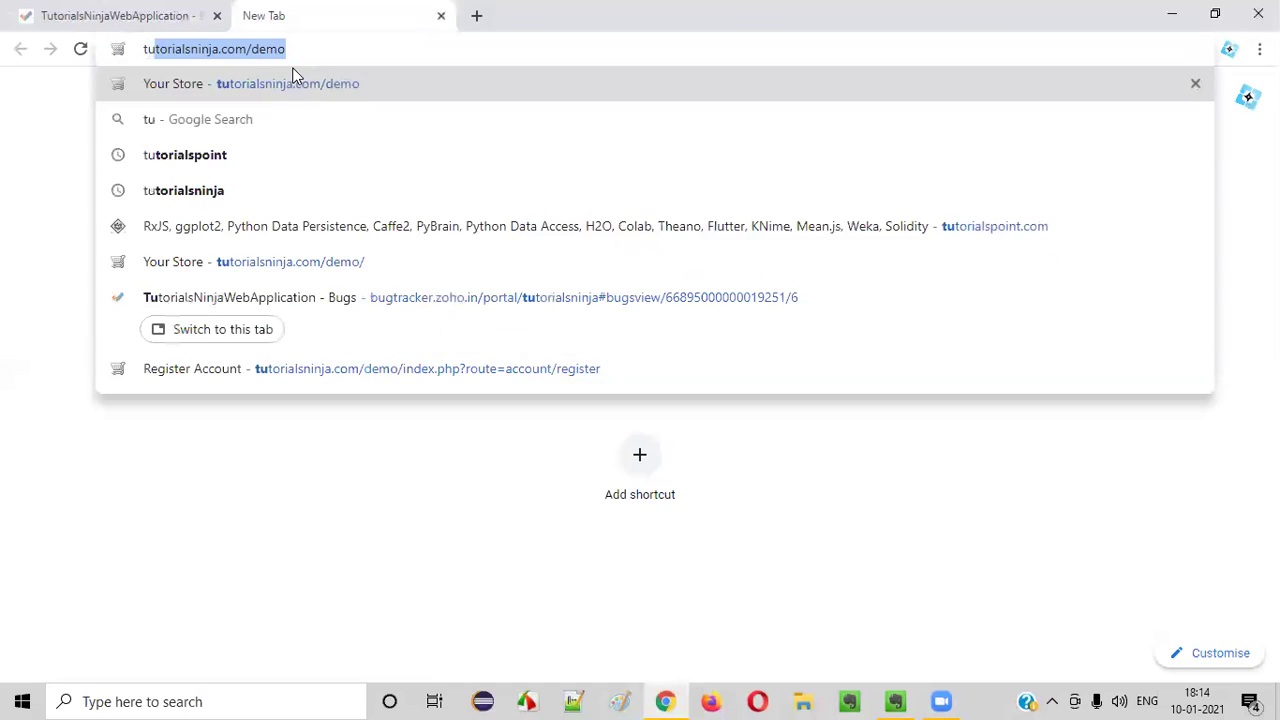
{"action": "key", "text": "Return"}
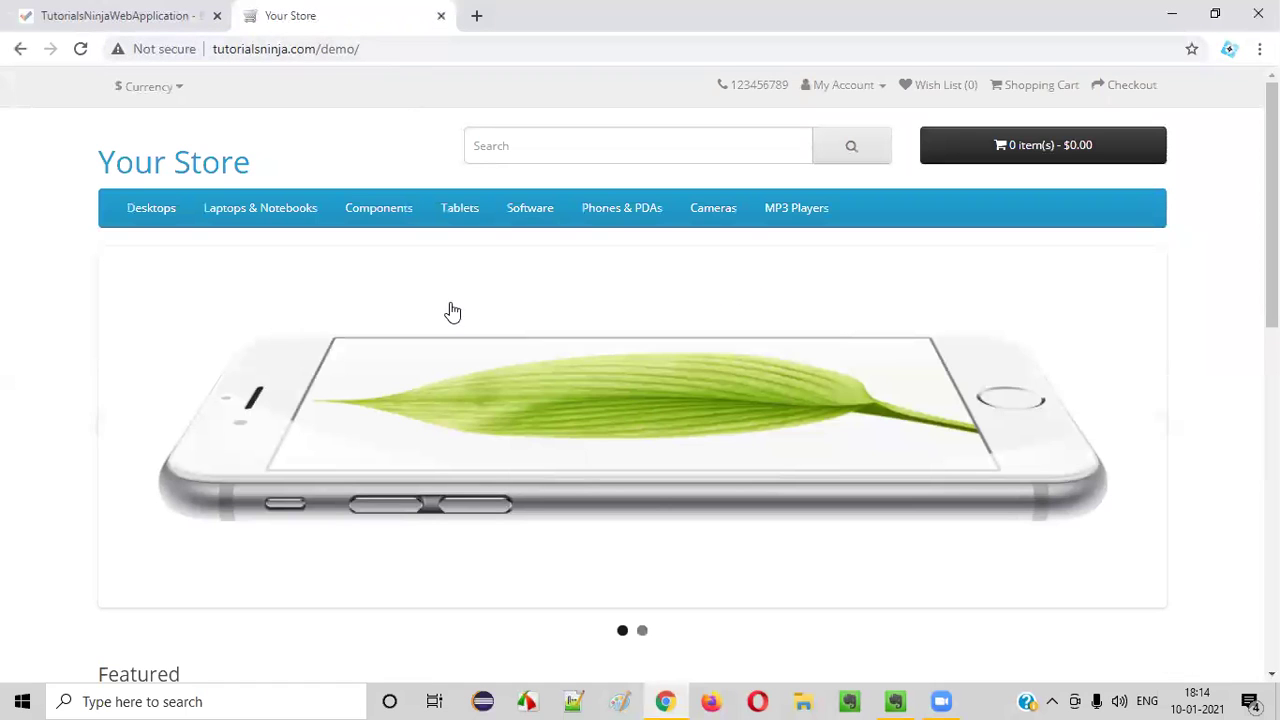
{"action": "scroll", "coordinate": [450, 305], "scroll_direction": "down", "scroll_amount": 15}
{"action": "left_click", "coordinate": [120, 523]}
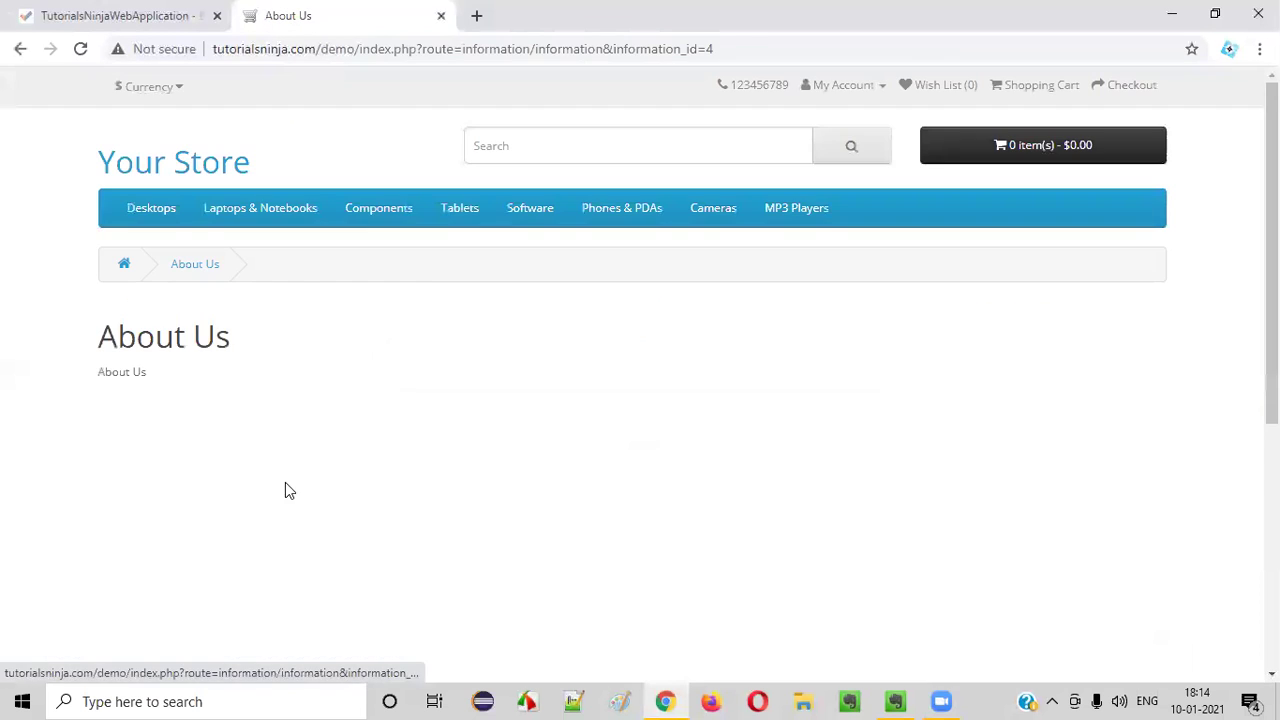
Check that the About Us page shows no text below its heading, then return to BugTracker
{"action": "scroll", "coordinate": [231, 351], "scroll_direction": "down", "scroll_amount": 2}
{"action": "scroll", "coordinate": [224, 431], "scroll_direction": "up", "scroll_amount": 1}
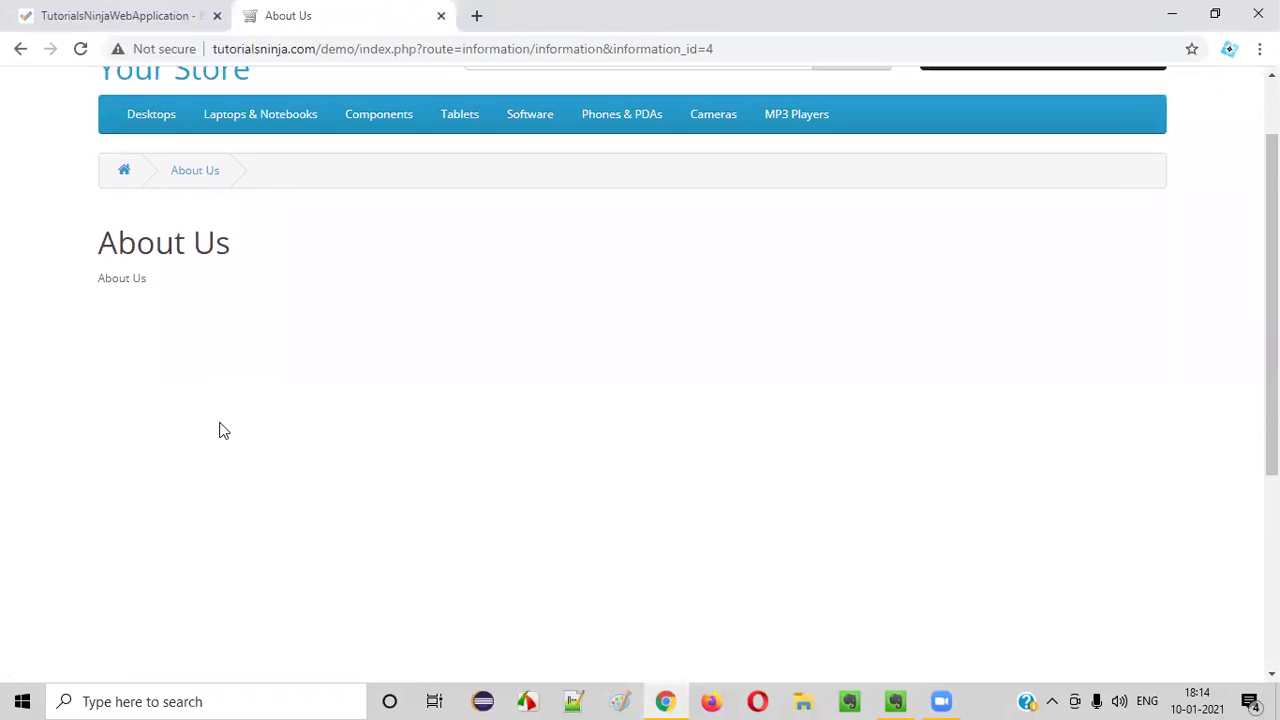
{"action": "left_click_drag", "start_coordinate": [98, 245], "coordinate": [268, 224]}
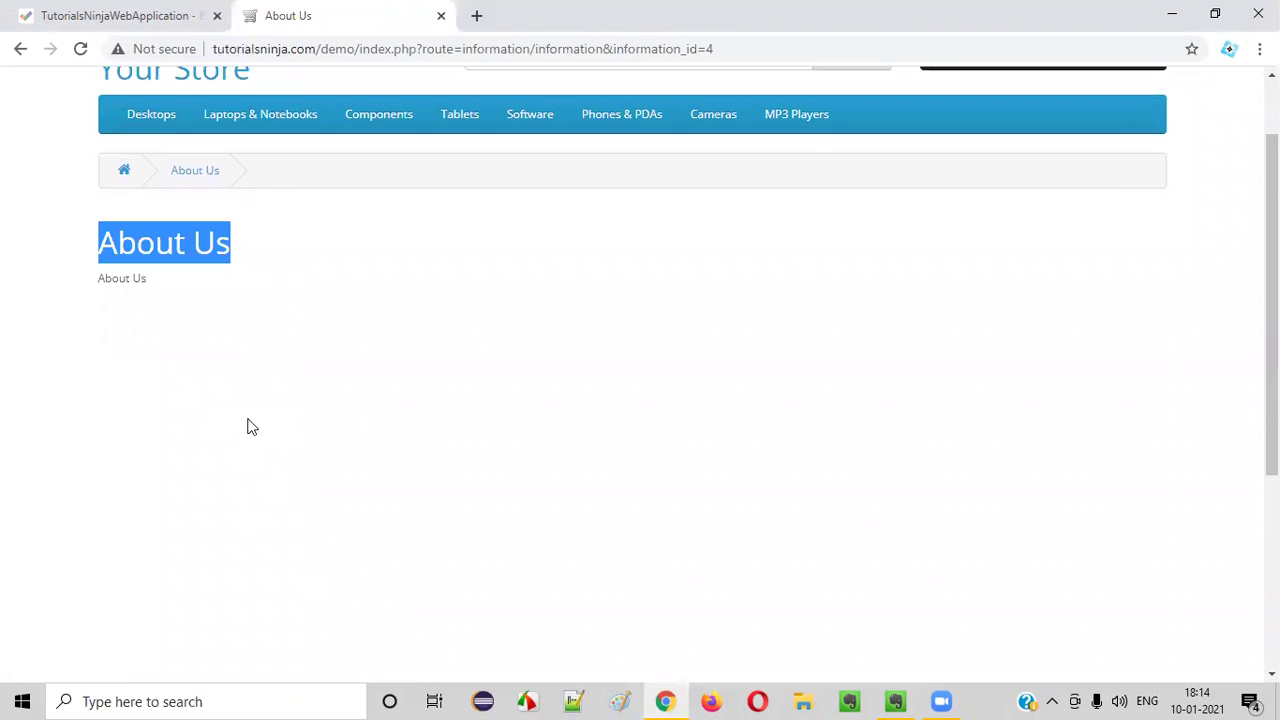
{"action": "left_click", "coordinate": [256, 402]}
{"action": "scroll", "coordinate": [265, 370], "scroll_direction": "down", "scroll_amount": 5}
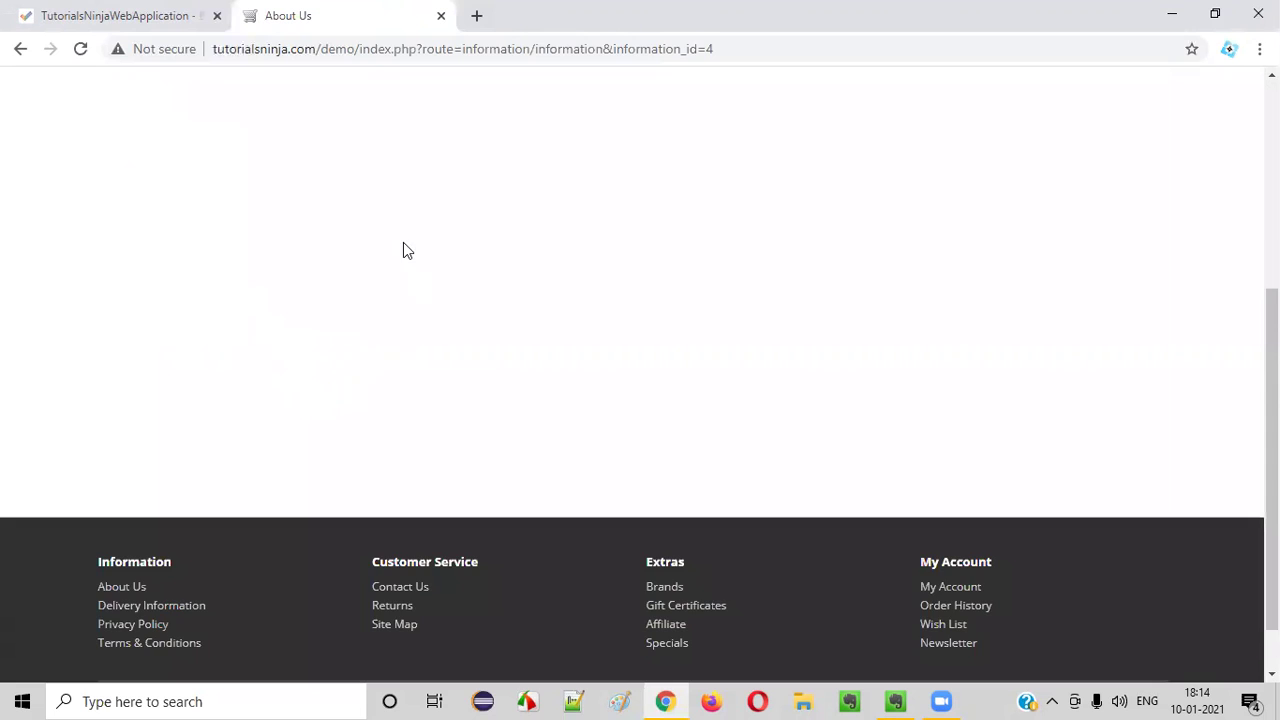
{"action": "scroll", "coordinate": [403, 250], "scroll_direction": "up", "scroll_amount": 5}
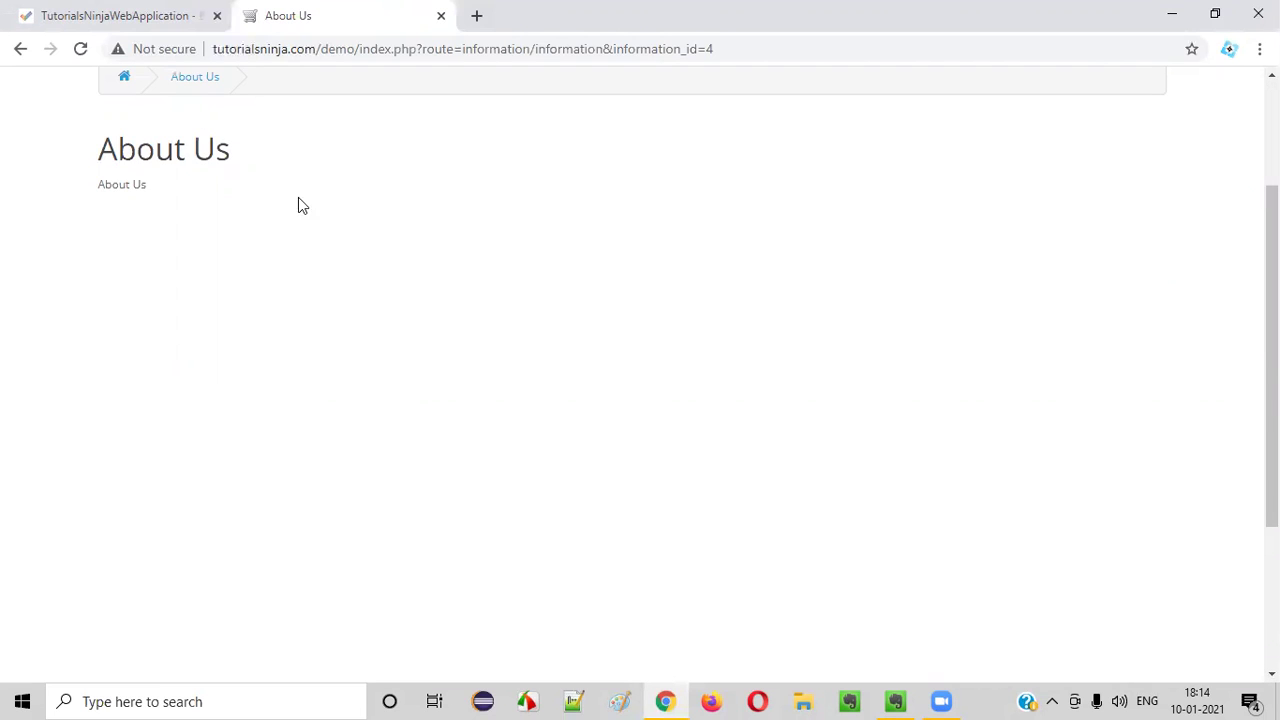
{"action": "left_click", "coordinate": [163, 17]}
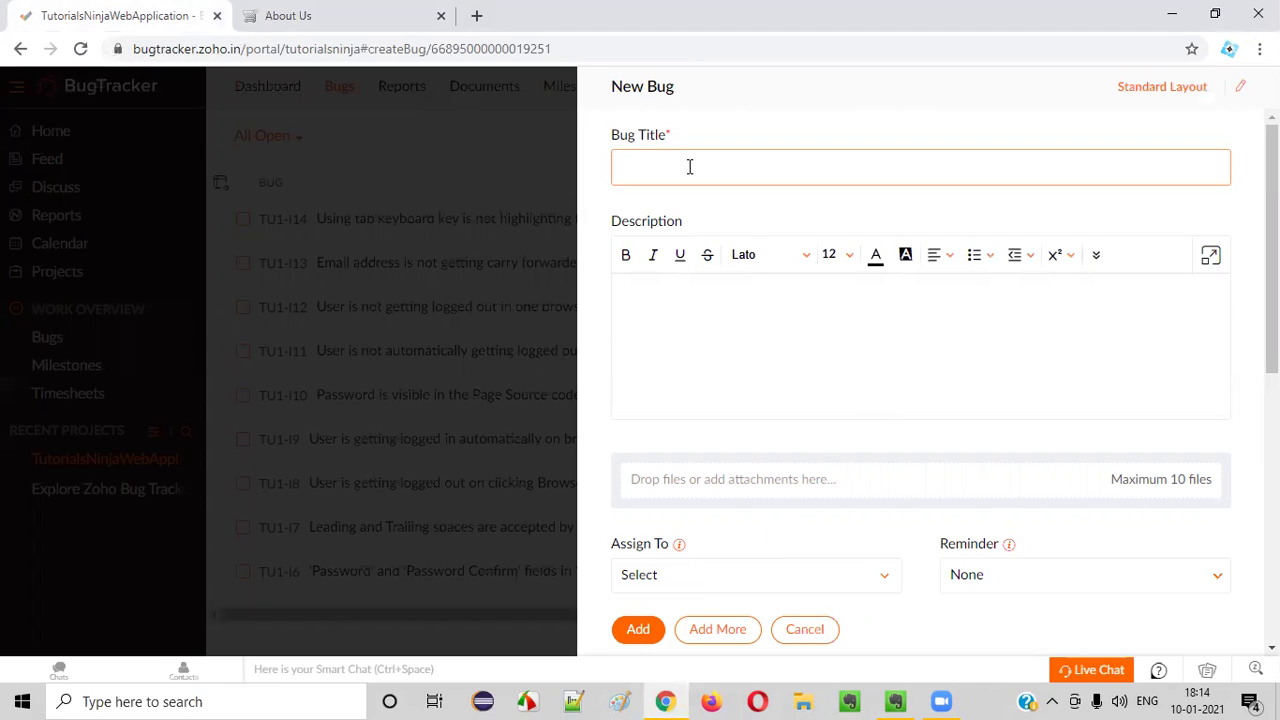
Enter the title "Text is not displayed in the 'About Us' page" and type 'Steps to Reproduce' in Description
{"action": "type", "text": "is not displayed in the 'About U"}
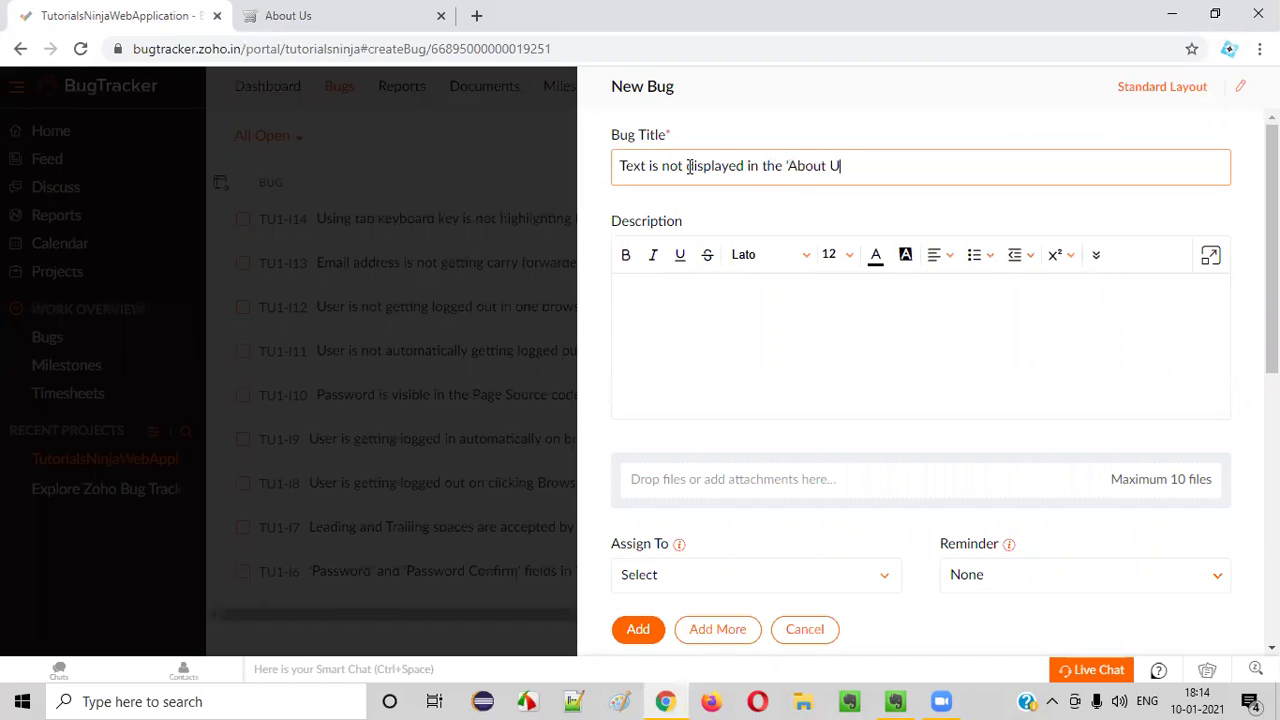
{"action": "type", "text": "s' page"}
{"action": "left_click", "coordinate": [714, 333]}
{"action": "type", "text": "Steps to Reproduce"}
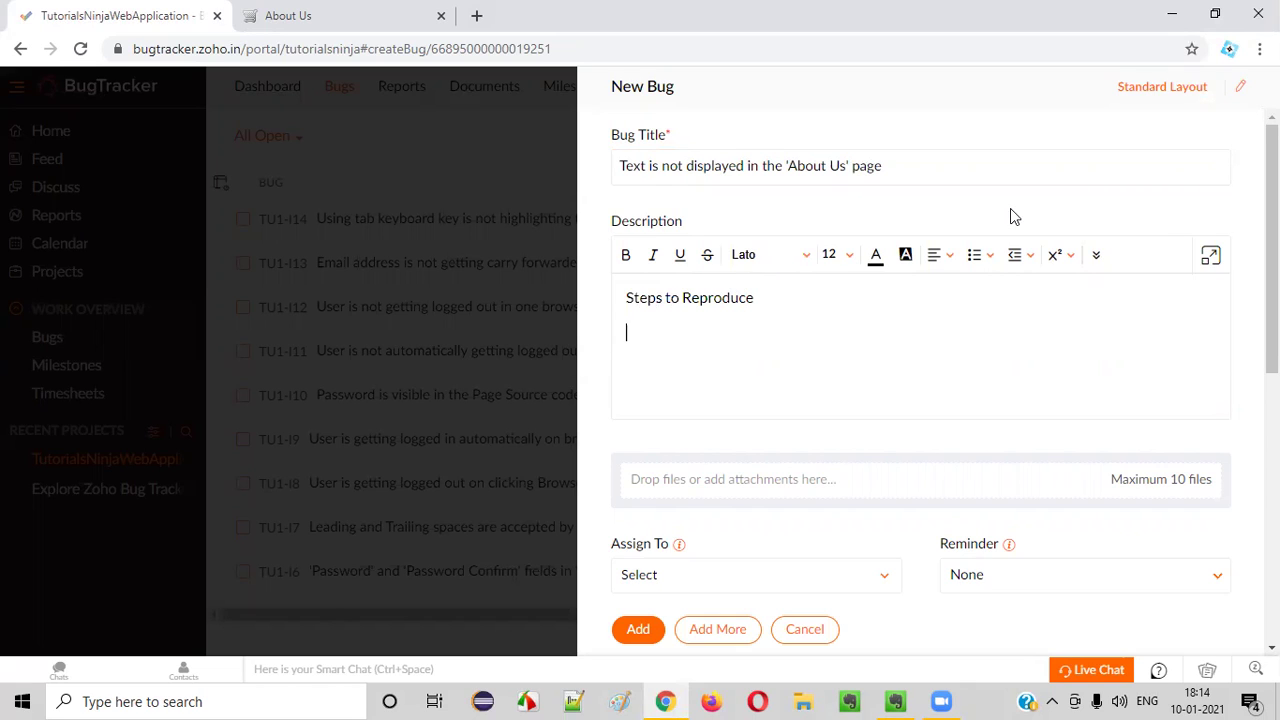
Add numbered steps 'Open Application URL' and 'Click on 'About Us' footer option'
{"action": "left_click", "coordinate": [986, 255]}
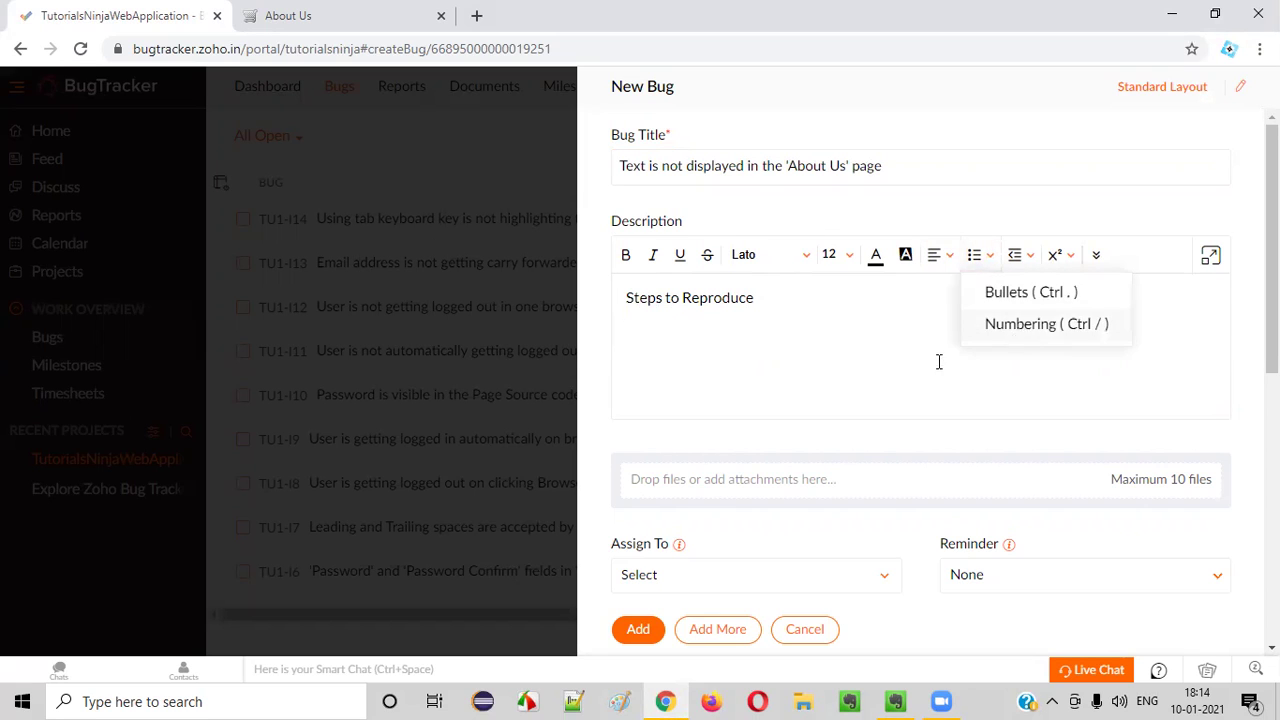
{"action": "key", "text": "ctrl+slash"}
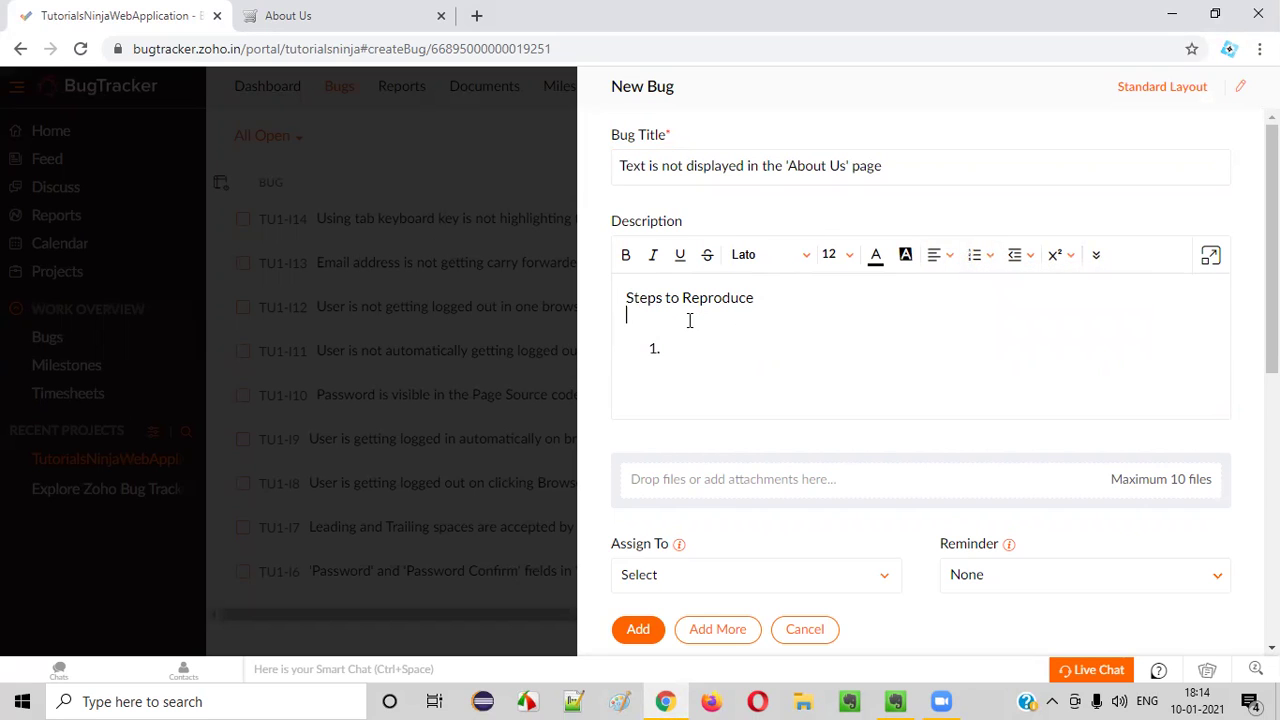
{"action": "key", "text": "BackSpace"}
{"action": "type", "text": "Open Applicatio"}
{"action": "key", "text": "BackSpace"}
{"action": "key", "text": "BackSpace"}
{"action": "type", "text": "ion URL"}
{"action": "key", "text": "Return"}
{"action": "type", "text": "Click on 'About"}
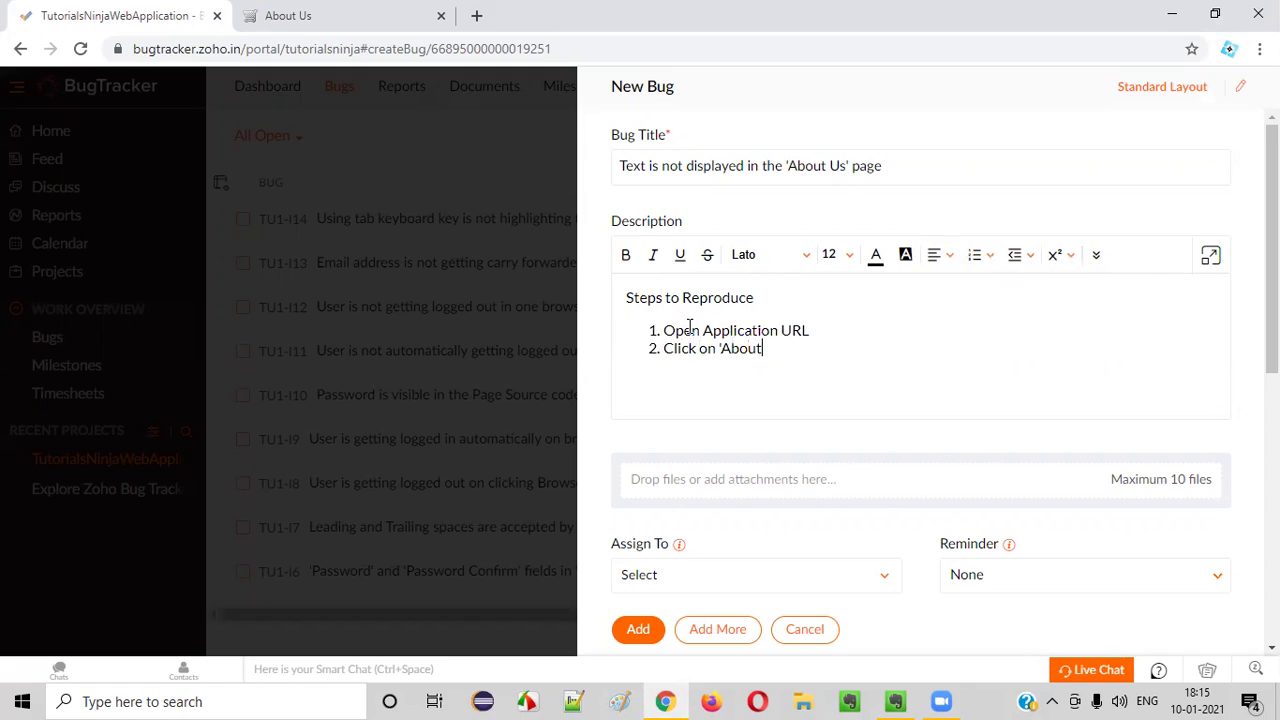
{"action": "type", "text": " Us' footer option"}
{"action": "key", "text": "Return"}
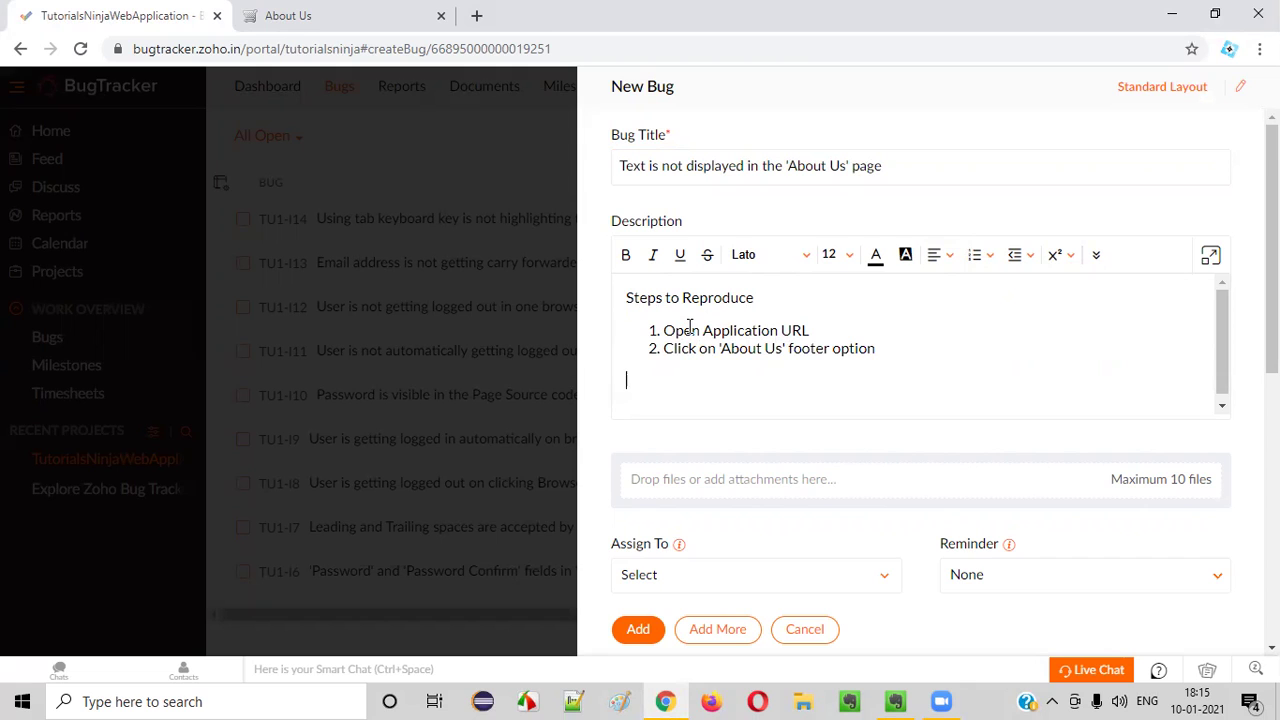
Add an Expected Result heading reading "Text should be displayed in the 'About Us' page"
{"action": "type", "text": "Expected Res"}
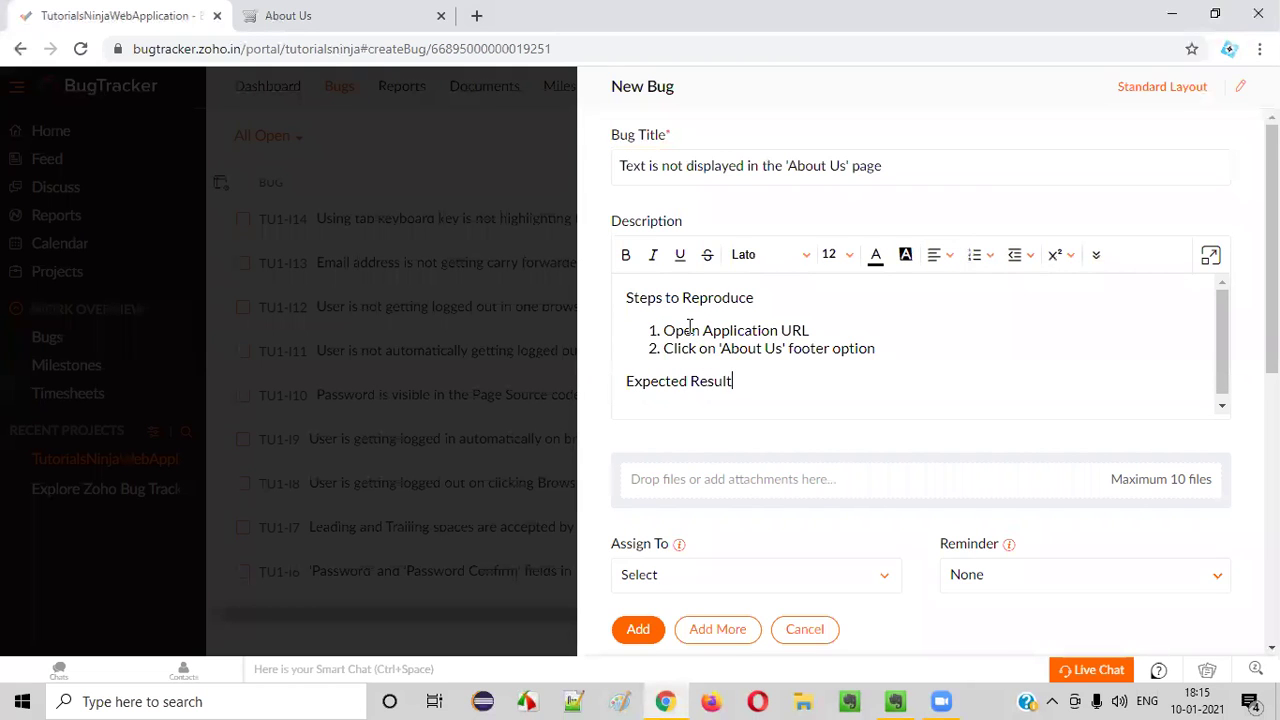
{"action": "type", "text": "ult"}
{"action": "key", "text": "Return"}
{"action": "type", "text": "Text should be dispalyed i"}
{"action": "key", "text": "BackSpace"}
{"action": "key", "text": "BackSpace"}
{"action": "key", "text": "BackSpace"}
{"action": "key", "text": "BackSpace"}
{"action": "key", "text": "BackSpace"}
{"action": "key", "text": "BackSpace"}
{"action": "key", "text": "BackSpace"}
{"action": "type", "text": "lay ed in the 'Abou"}
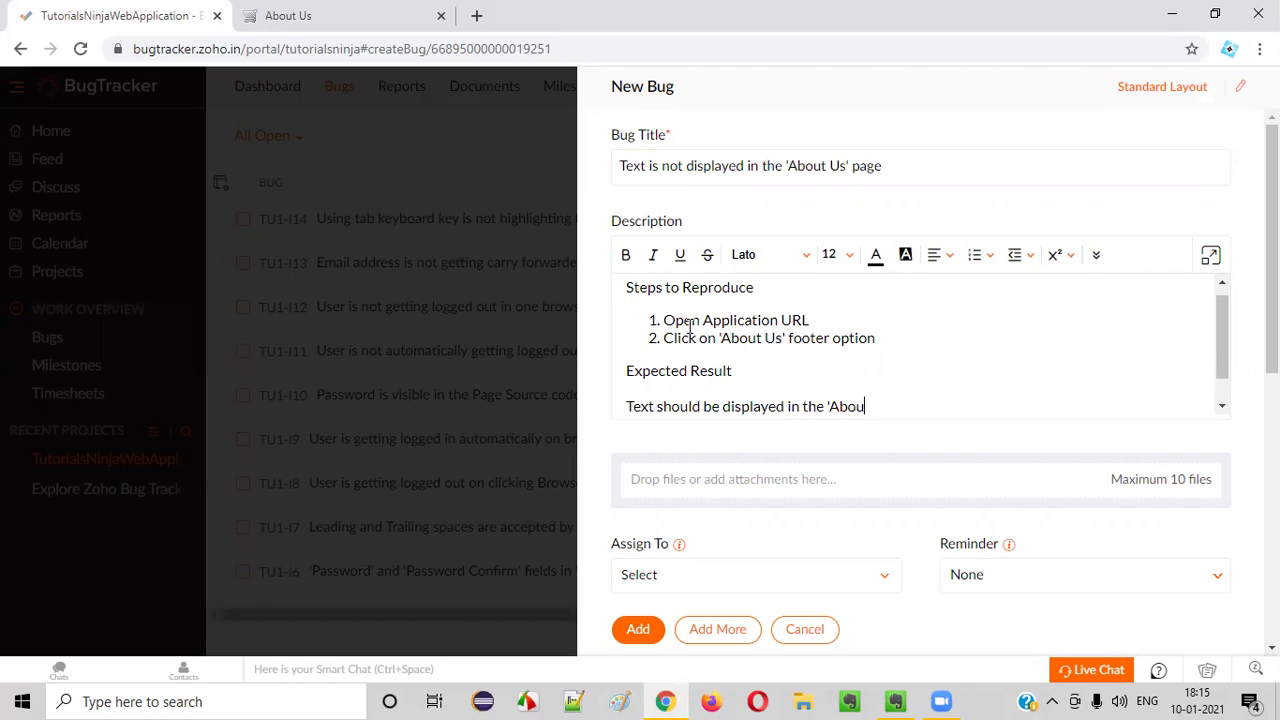
{"action": "type", "text": "t Us' page"}
{"action": "key", "text": "Return"}
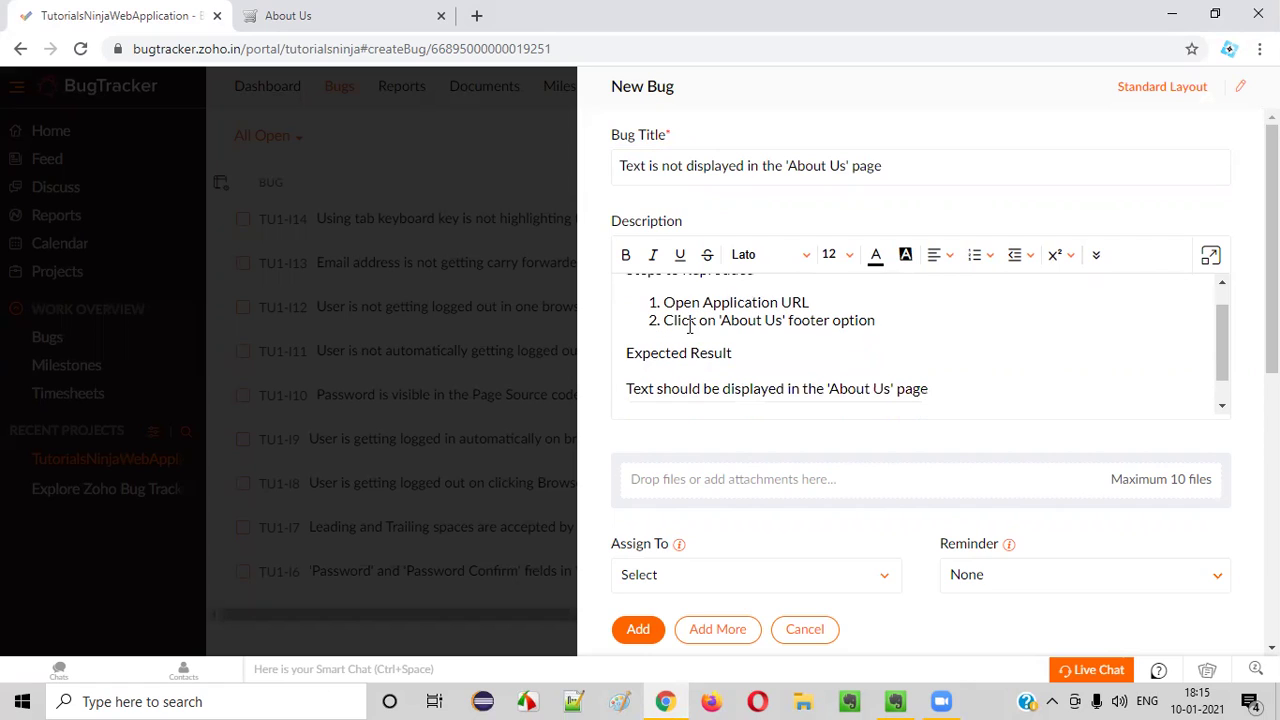
{"action": "key", "text": "BackSpace"}
{"action": "key", "text": "Return"}
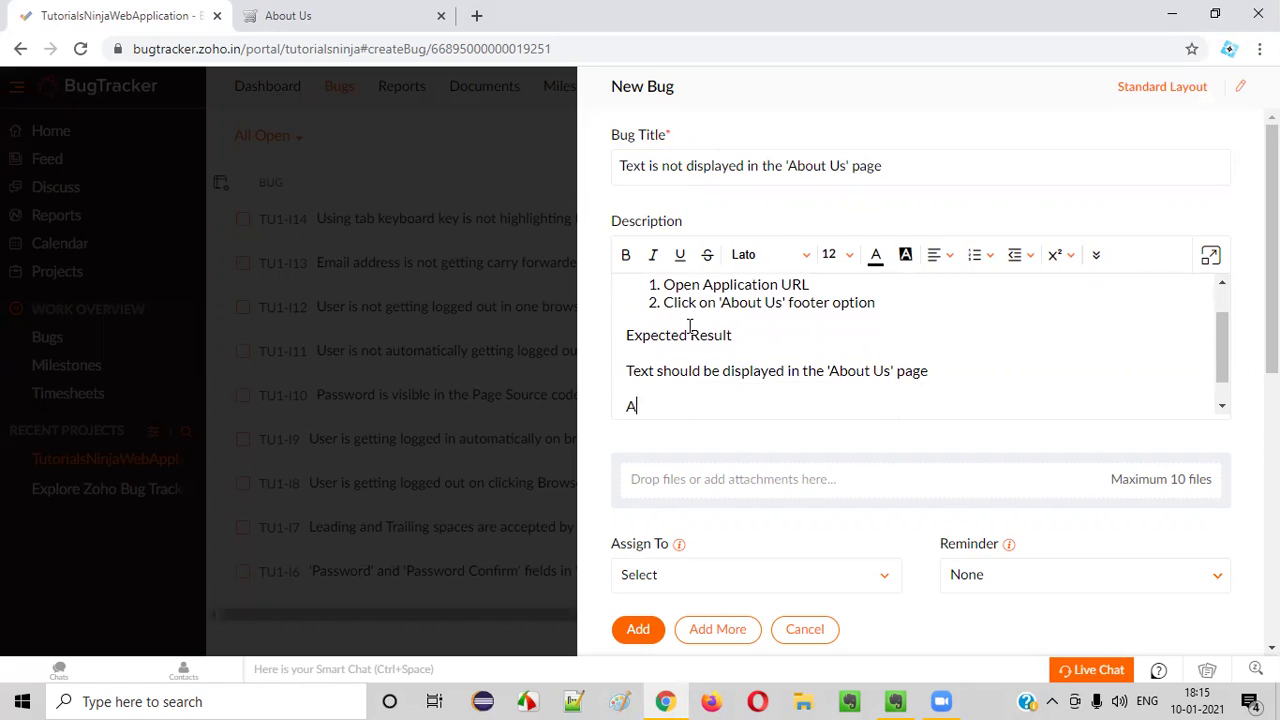
Add an Actual Result heading reading "Text is not displayed in the 'About Us' page"
{"action": "type", "text": "Actual Result"}
{"action": "key", "text": "Return"}
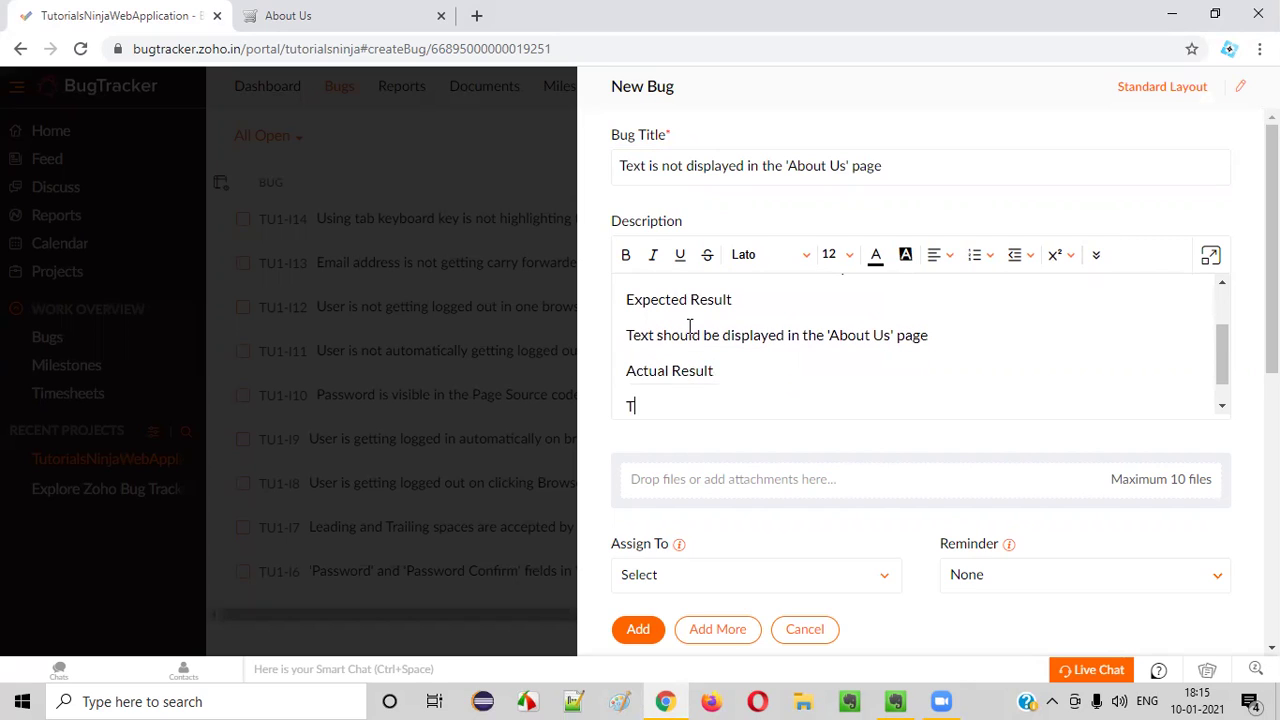
{"action": "type", "text": "Text is not dispalyed in the"}
{"action": "key", "text": "BackSpace"}
{"action": "key", "text": "BackSpace"}
{"action": "key", "text": "BackSpace"}
{"action": "key", "text": "BackSpace"}
{"action": "key", "text": "BackSpace"}
{"action": "key", "text": "BackSpace"}
{"action": "key", "text": "BackSpace"}
{"action": "key", "text": "BackSpace"}
{"action": "key", "text": "BackSpace"}
{"action": "type", "text": "ayed in the "}
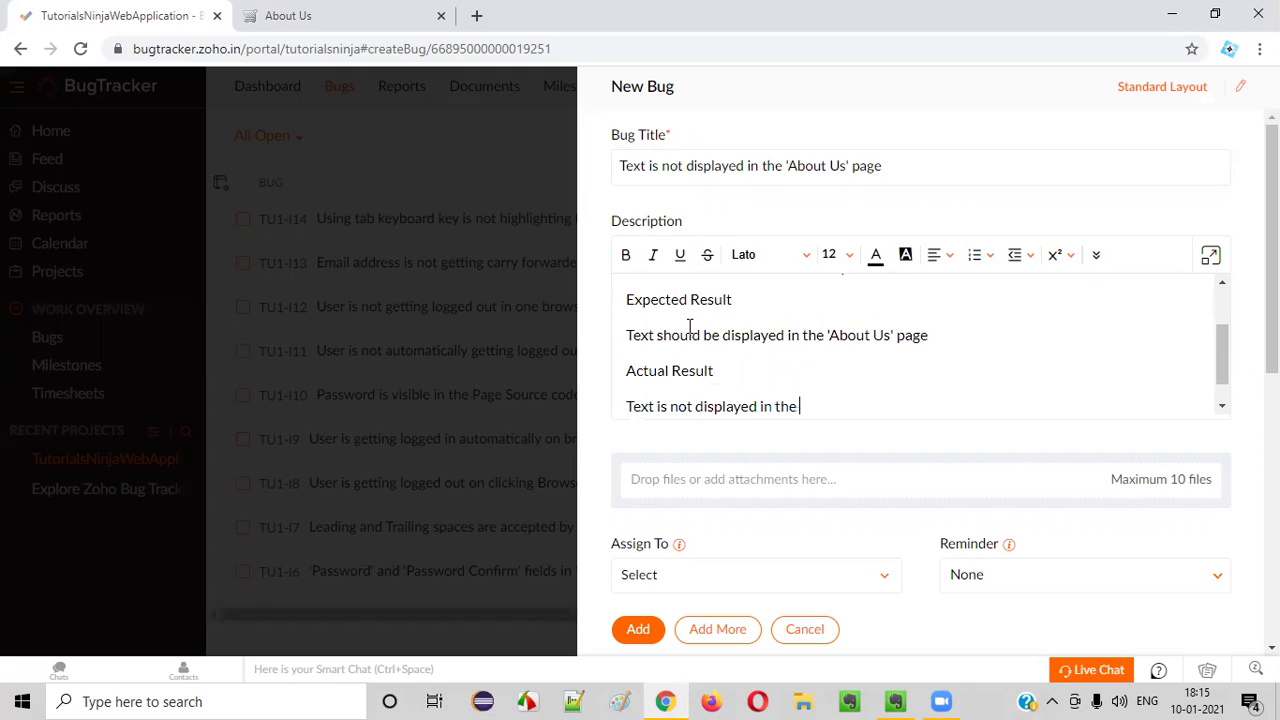
{"action": "type", "text": "'About Us' page"}
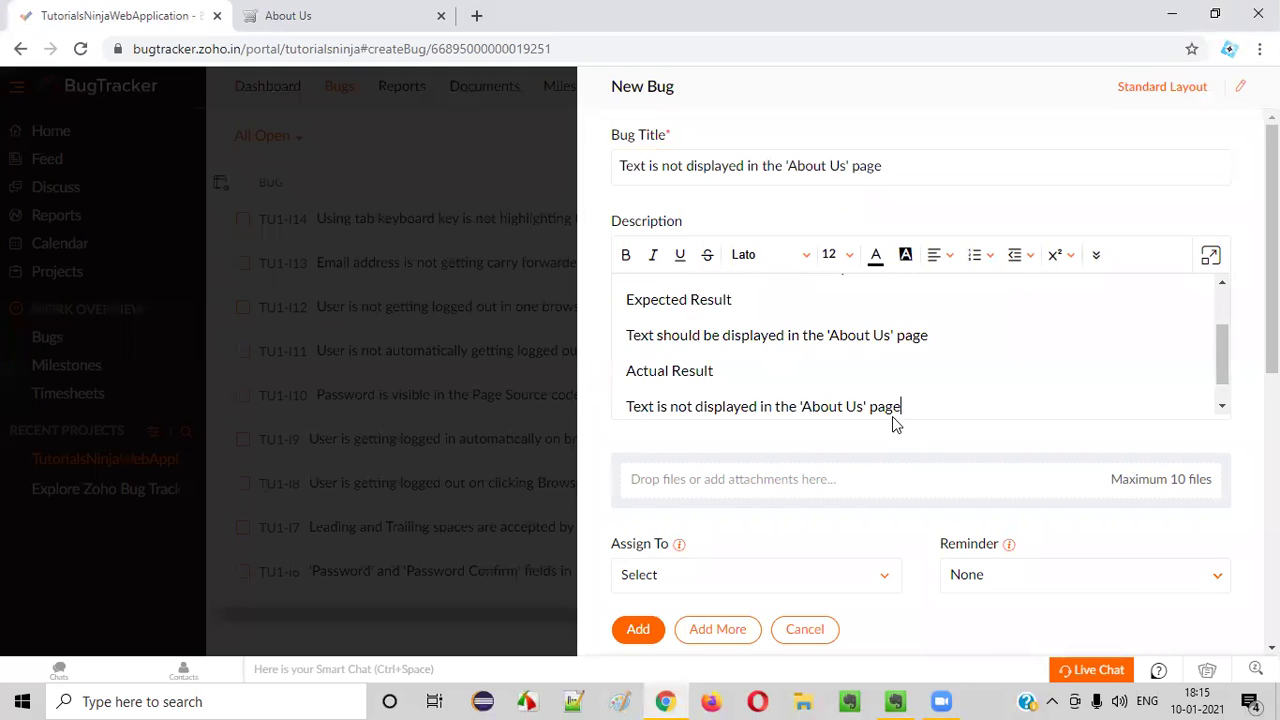
{"action": "scroll", "coordinate": [945, 394], "scroll_direction": "up", "scroll_amount": 3}
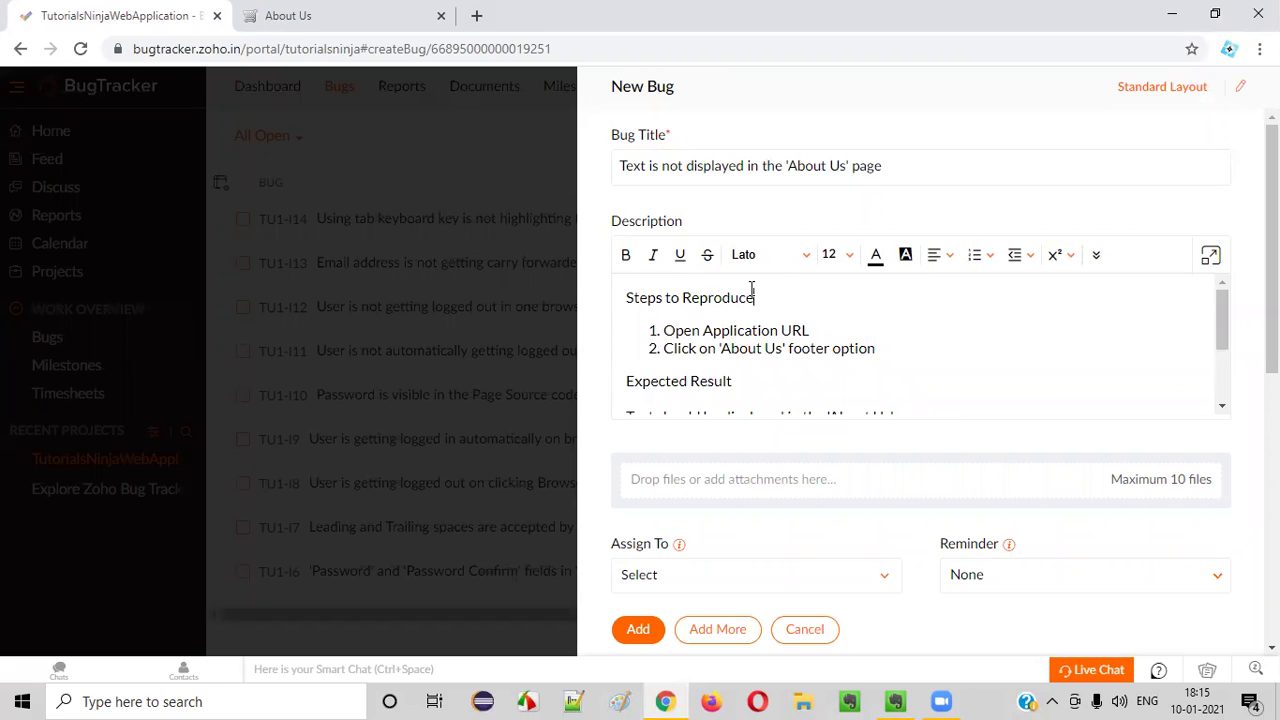
Select the Steps to Reproduce, Expected Result and Actual Result headings in turn
{"action": "left_click_drag", "start_coordinate": [753, 296], "coordinate": [594, 284]}
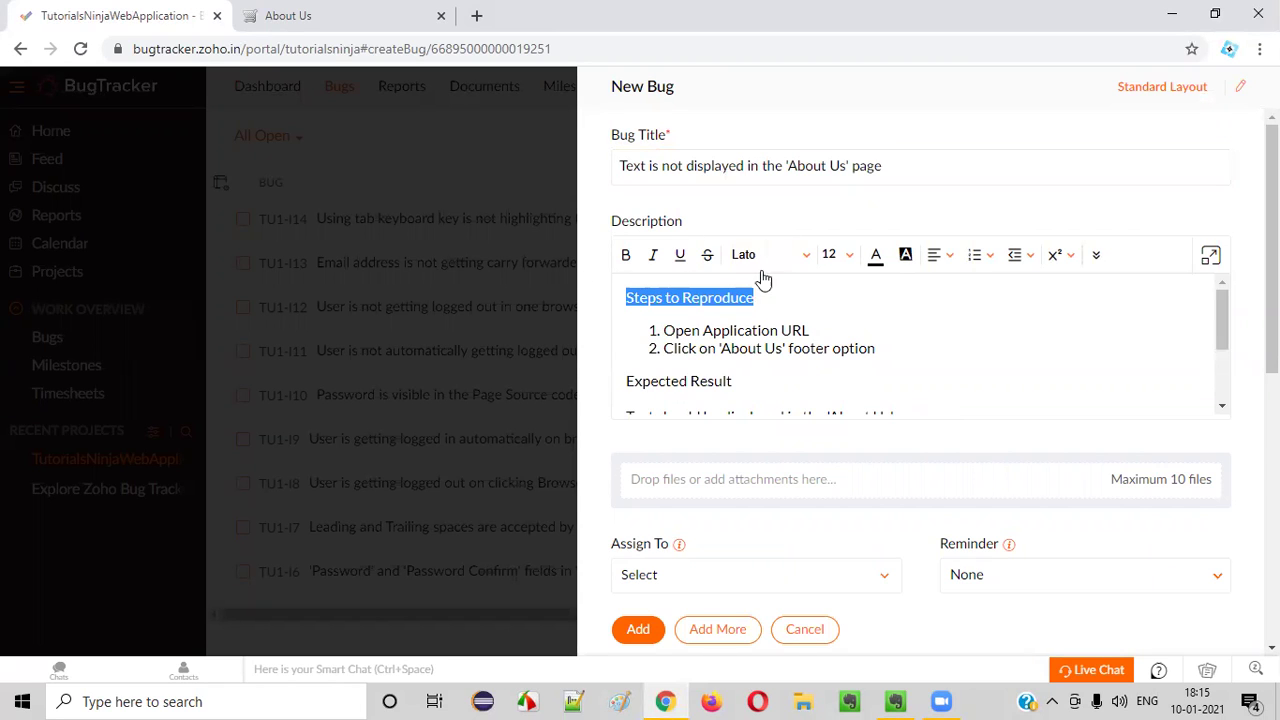
{"action": "triple_click", "coordinate": [916, 168]}
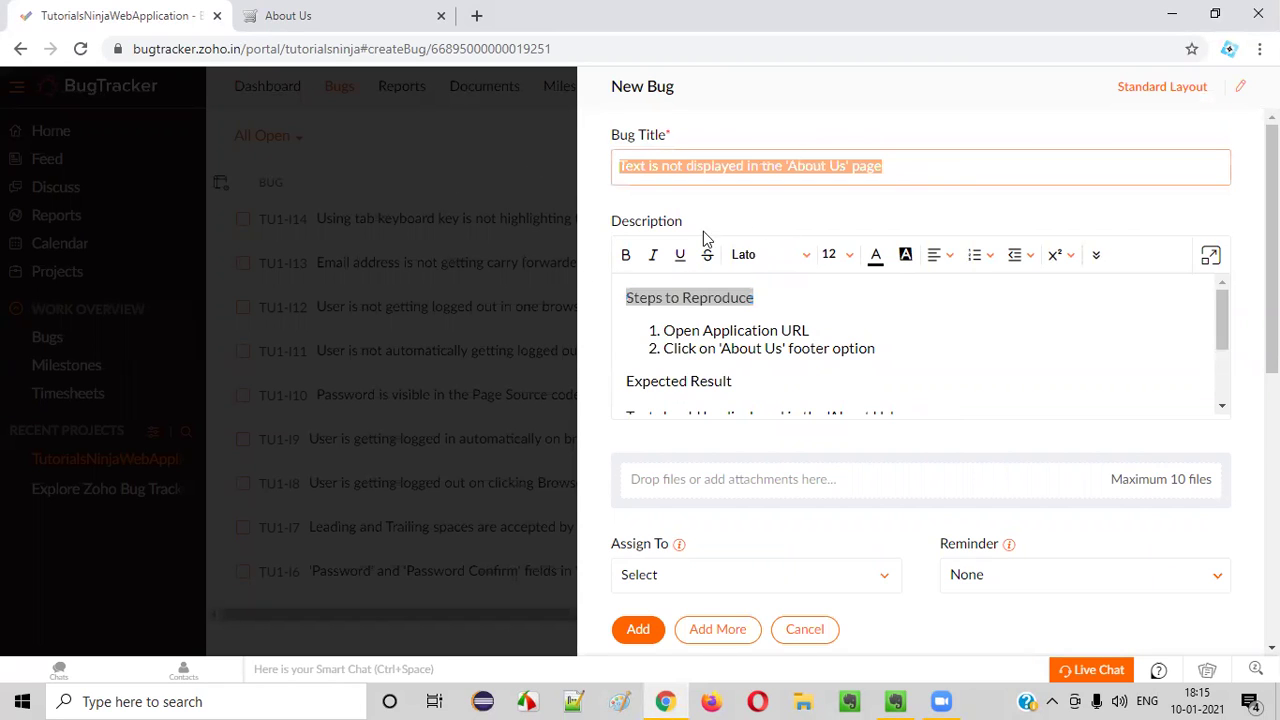
{"action": "left_click", "coordinate": [816, 317]}
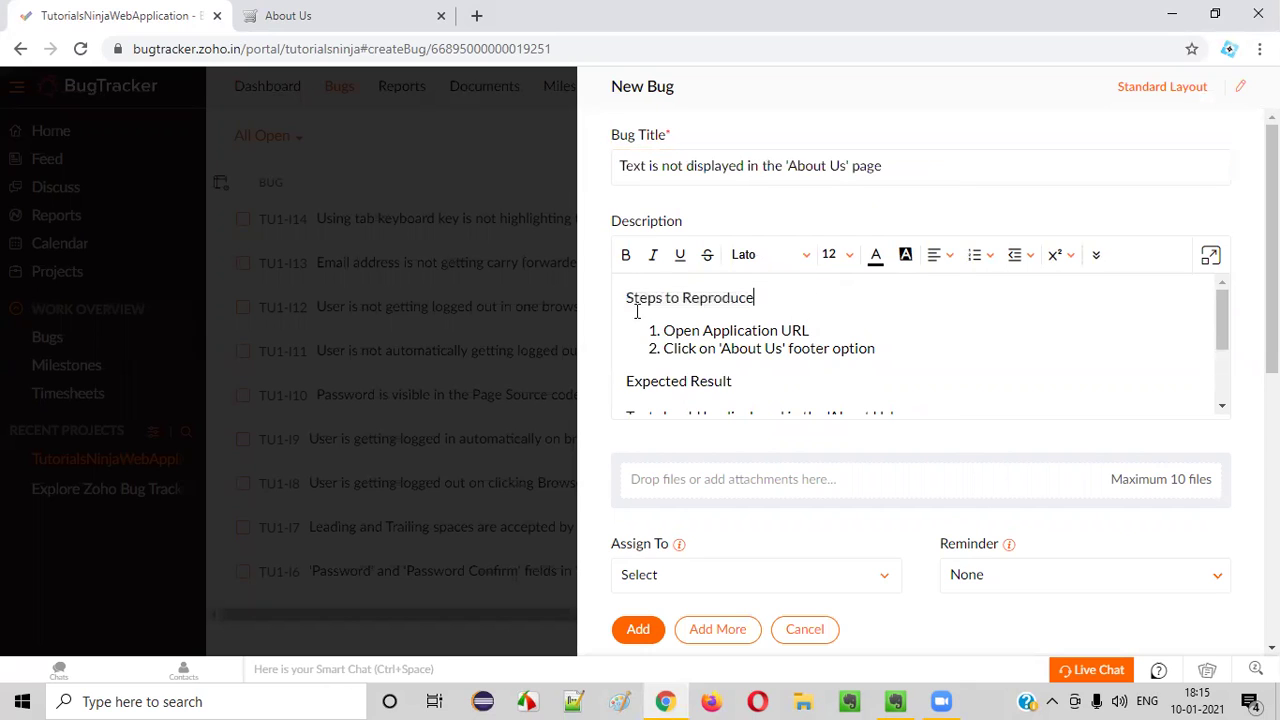
{"action": "left_click_drag", "start_coordinate": [628, 298], "coordinate": [756, 298]}
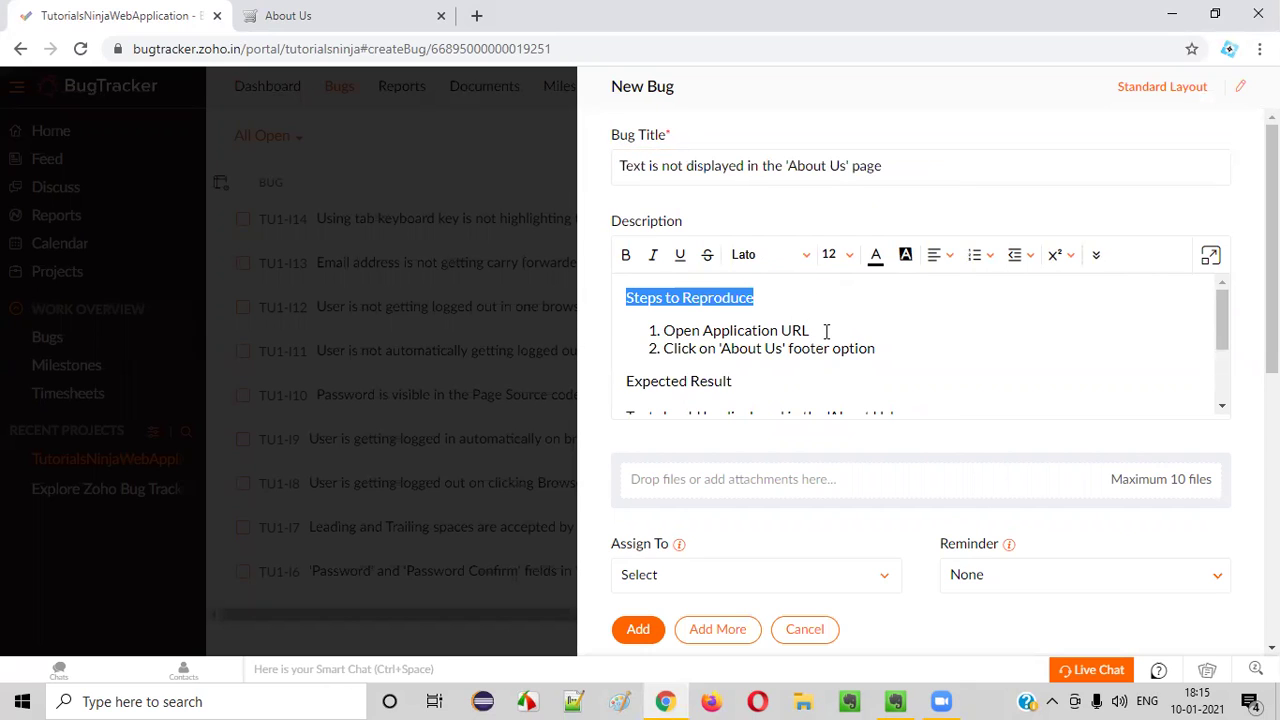
{"action": "left_click", "coordinate": [751, 370]}
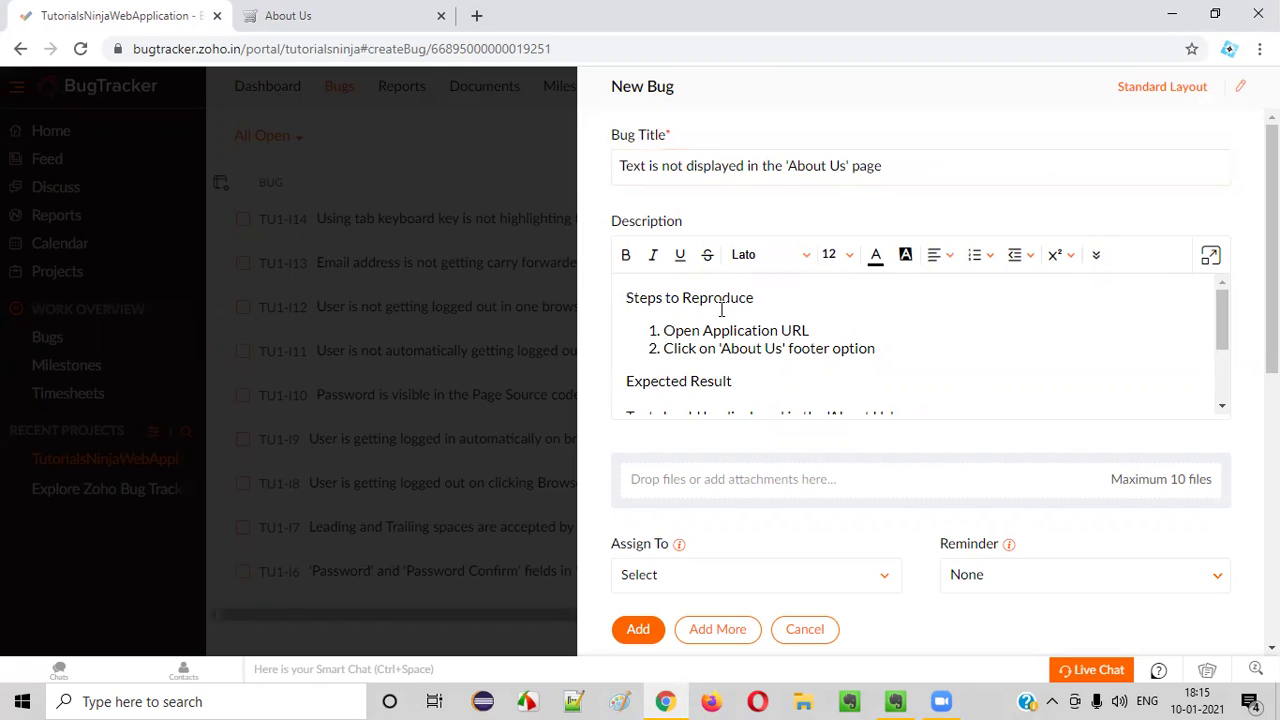
{"action": "left_click_drag", "start_coordinate": [772, 290], "coordinate": [597, 271]}
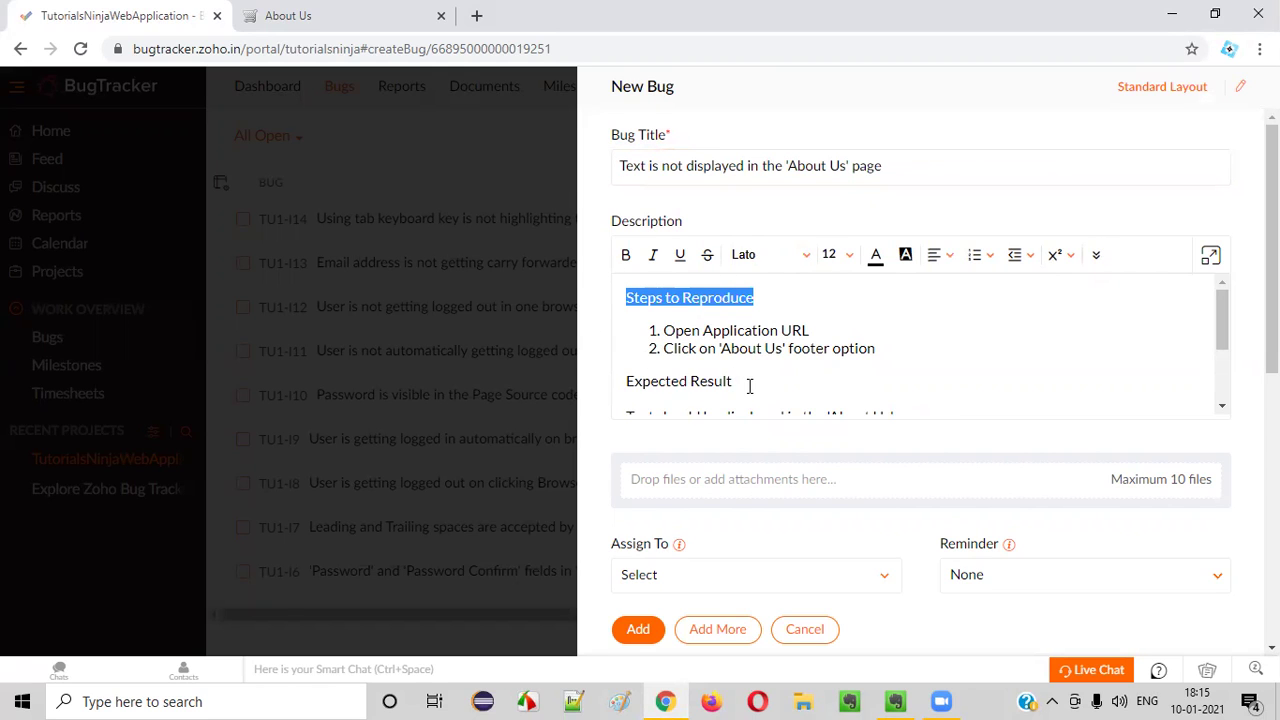
{"action": "left_click_drag", "start_coordinate": [751, 381], "coordinate": [603, 380]}
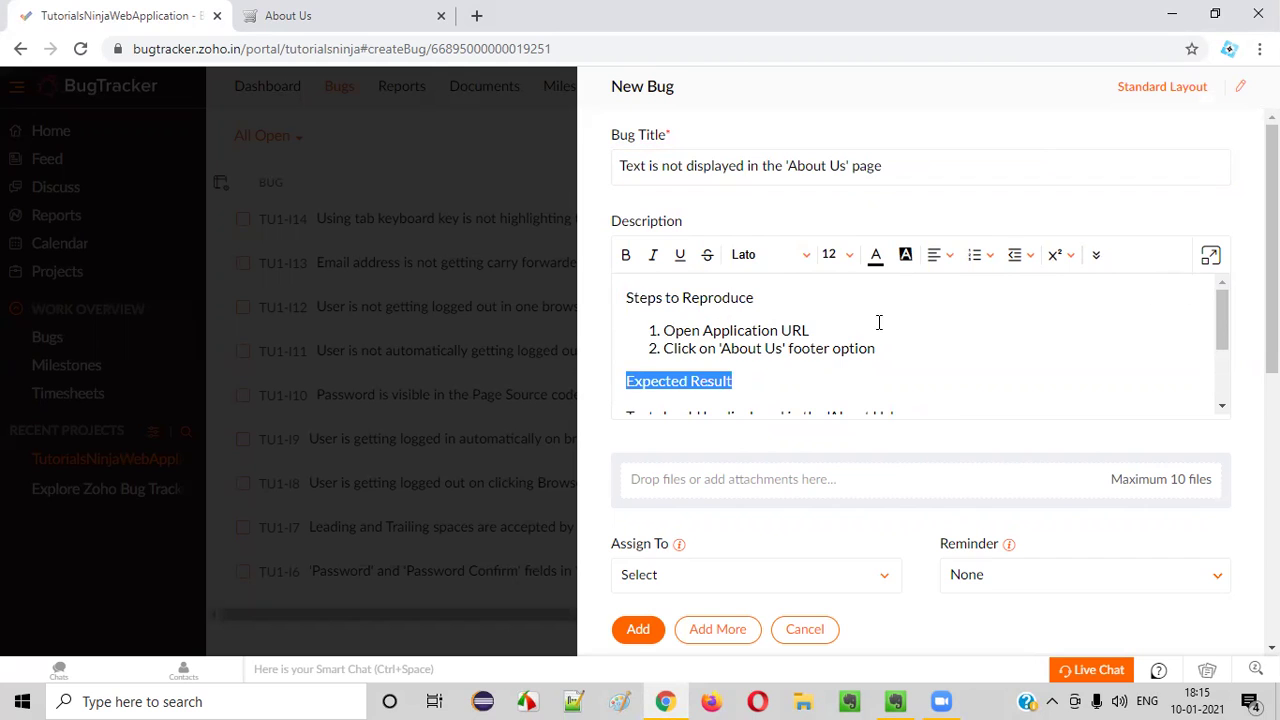
{"action": "scroll", "coordinate": [878, 322], "scroll_direction": "down", "scroll_amount": 1}
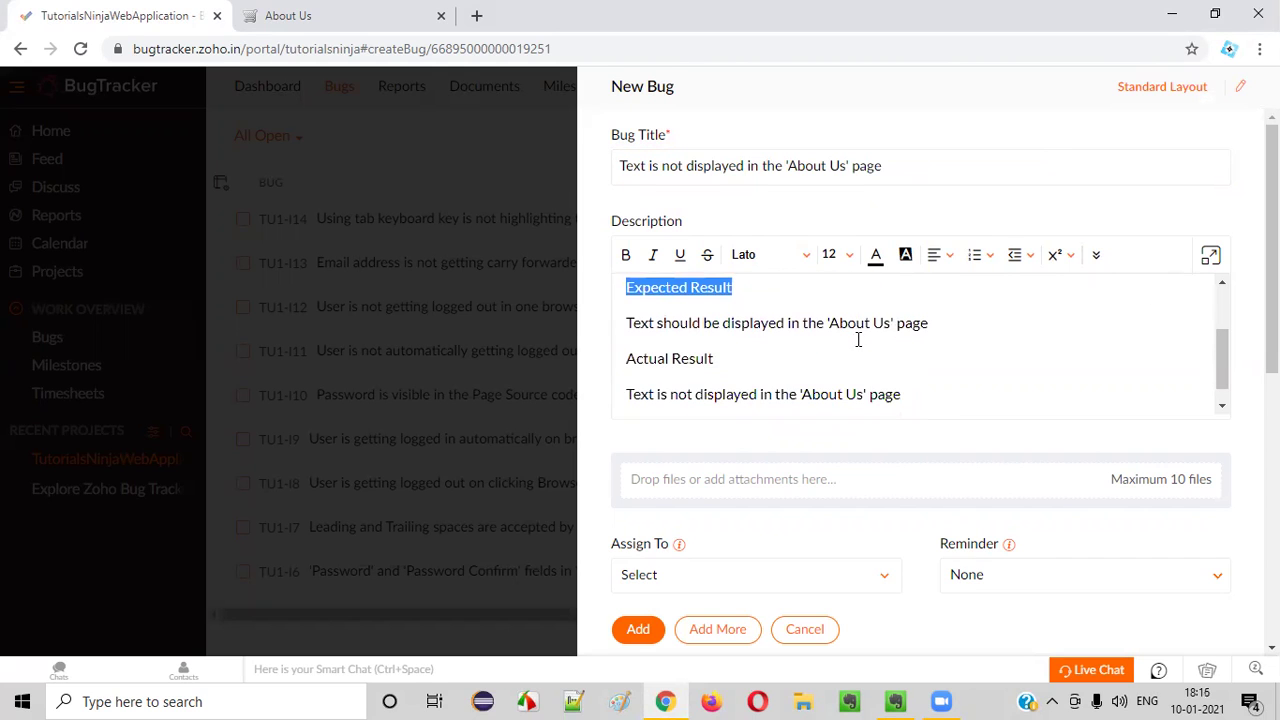
{"action": "left_click_drag", "start_coordinate": [727, 355], "coordinate": [615, 346]}
{"action": "left_click", "coordinate": [736, 363]}
{"action": "scroll", "coordinate": [731, 352], "scroll_direction": "up", "scroll_amount": 1}
{"action": "triple_click", "coordinate": [650, 296]}
{"action": "scroll", "coordinate": [837, 366], "scroll_direction": "down", "scroll_amount": 1}
{"action": "left_click_drag", "start_coordinate": [727, 290], "coordinate": [617, 380]}
{"action": "scroll", "coordinate": [705, 358], "scroll_direction": "down", "scroll_amount": 1}
{"action": "left_click_drag", "start_coordinate": [730, 358], "coordinate": [625, 360]}
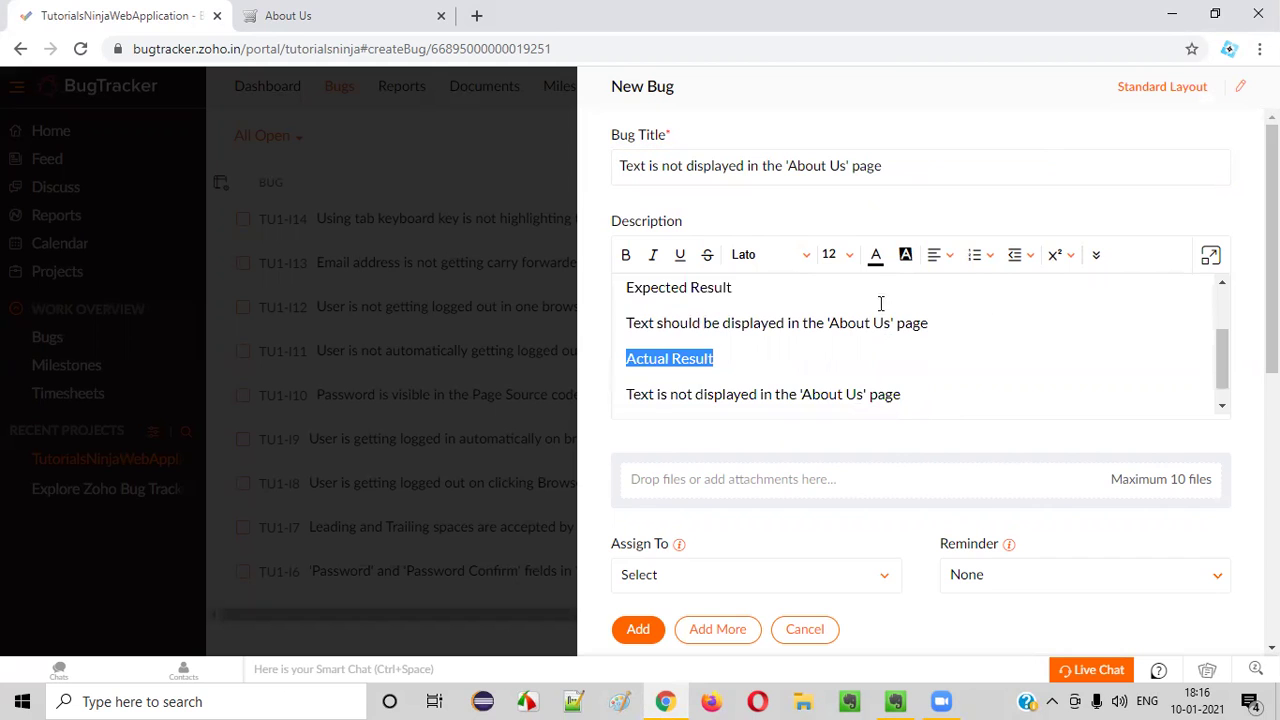
Select the bug title and various description lines, including the expected-result sentence
{"action": "left_click_drag", "start_coordinate": [874, 157], "coordinate": [425, 213]}
{"action": "left_click", "coordinate": [867, 380]}
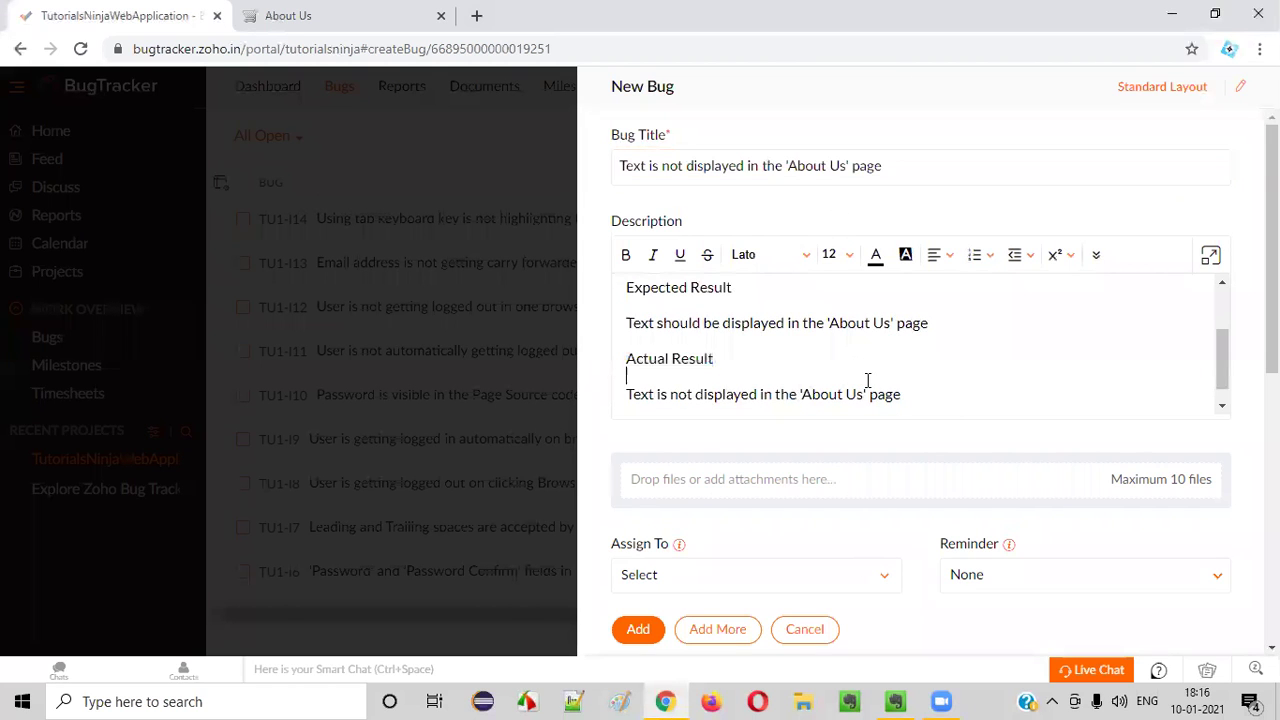
{"action": "scroll", "coordinate": [749, 363], "scroll_direction": "up", "scroll_amount": 1}
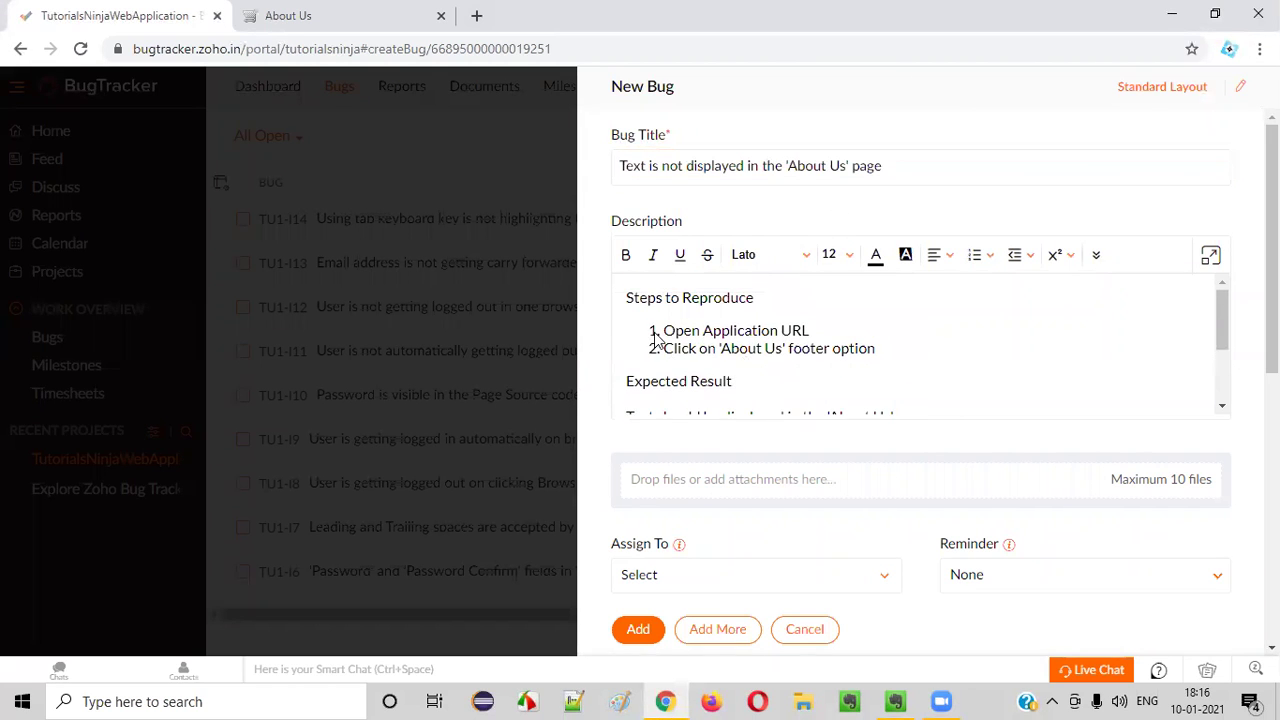
{"action": "left_click_drag", "start_coordinate": [661, 334], "coordinate": [903, 350]}
{"action": "scroll", "coordinate": [628, 323], "scroll_direction": "down", "scroll_amount": 1}
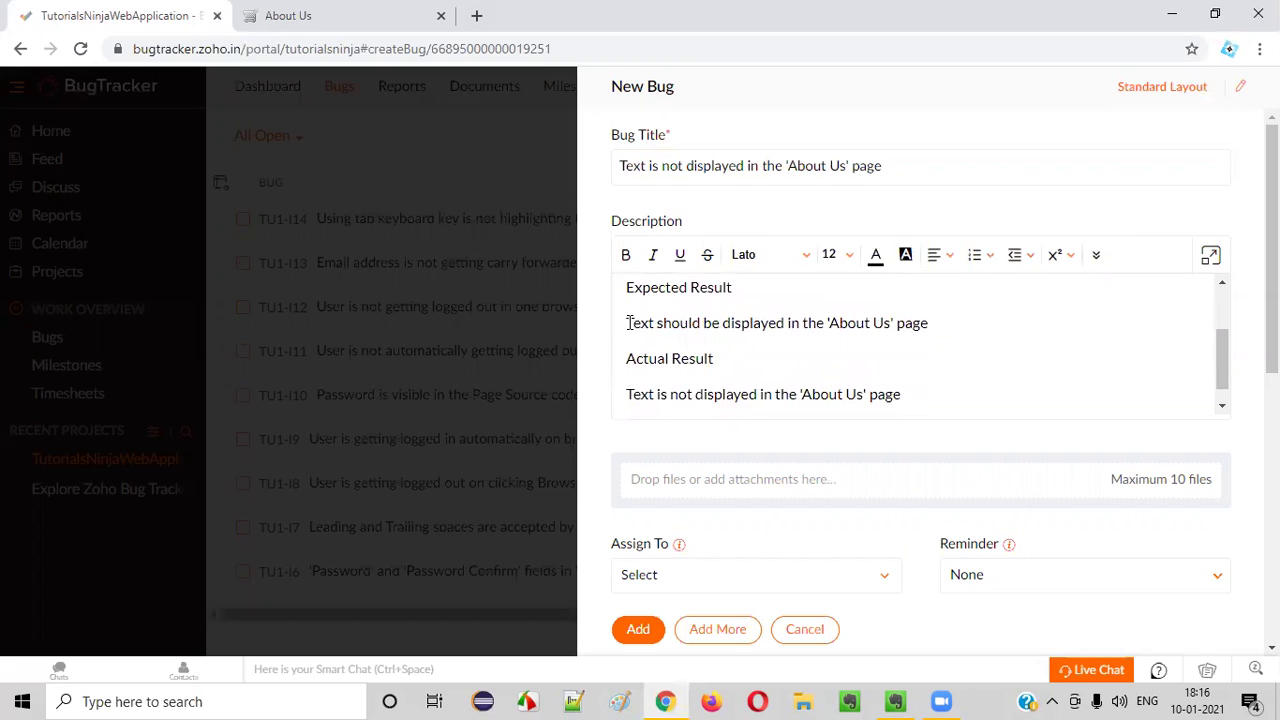
{"action": "left_click_drag", "start_coordinate": [628, 323], "coordinate": [888, 334]}
{"action": "left_click_drag", "start_coordinate": [736, 291], "coordinate": [585, 291]}
{"action": "left_click_drag", "start_coordinate": [900, 376], "coordinate": [636, 376]}
{"action": "scroll", "coordinate": [710, 368], "scroll_direction": "up", "scroll_amount": 2}
Make the Steps to Reproduce, Expected Result and Actual Result headings bold
{"action": "left_click_drag", "start_coordinate": [787, 300], "coordinate": [626, 298]}
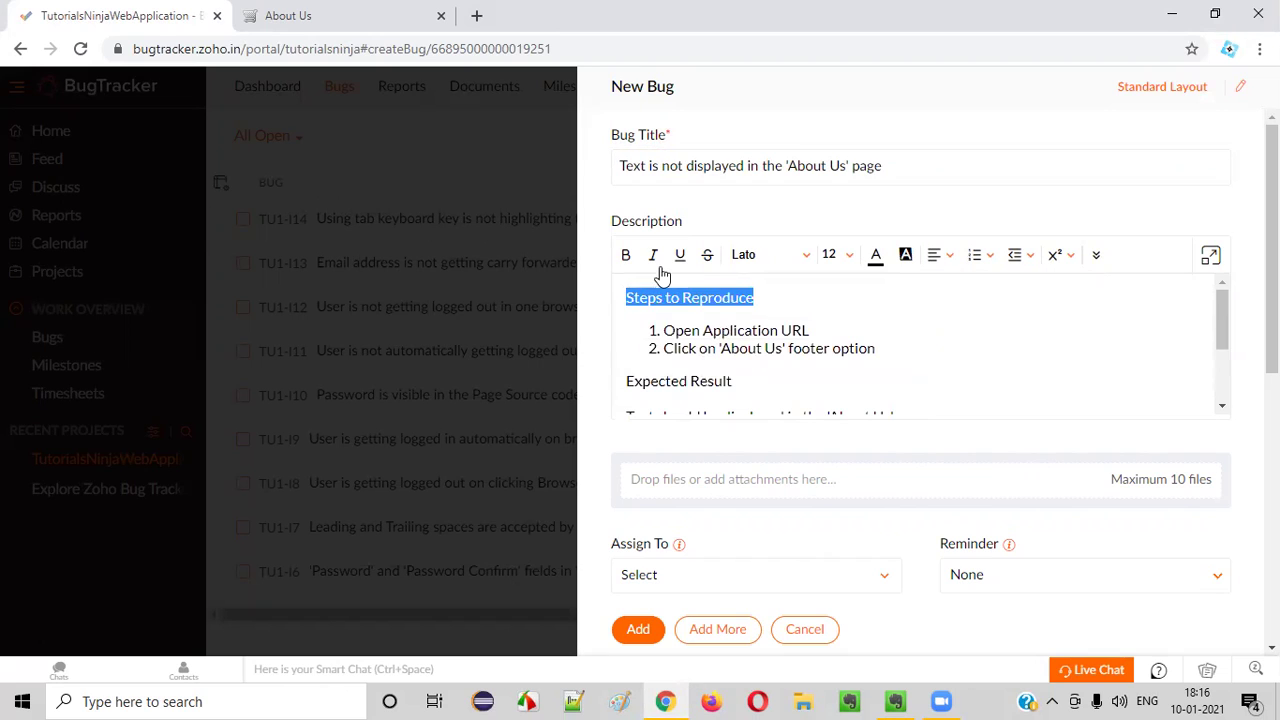
{"action": "left_click", "coordinate": [626, 256]}
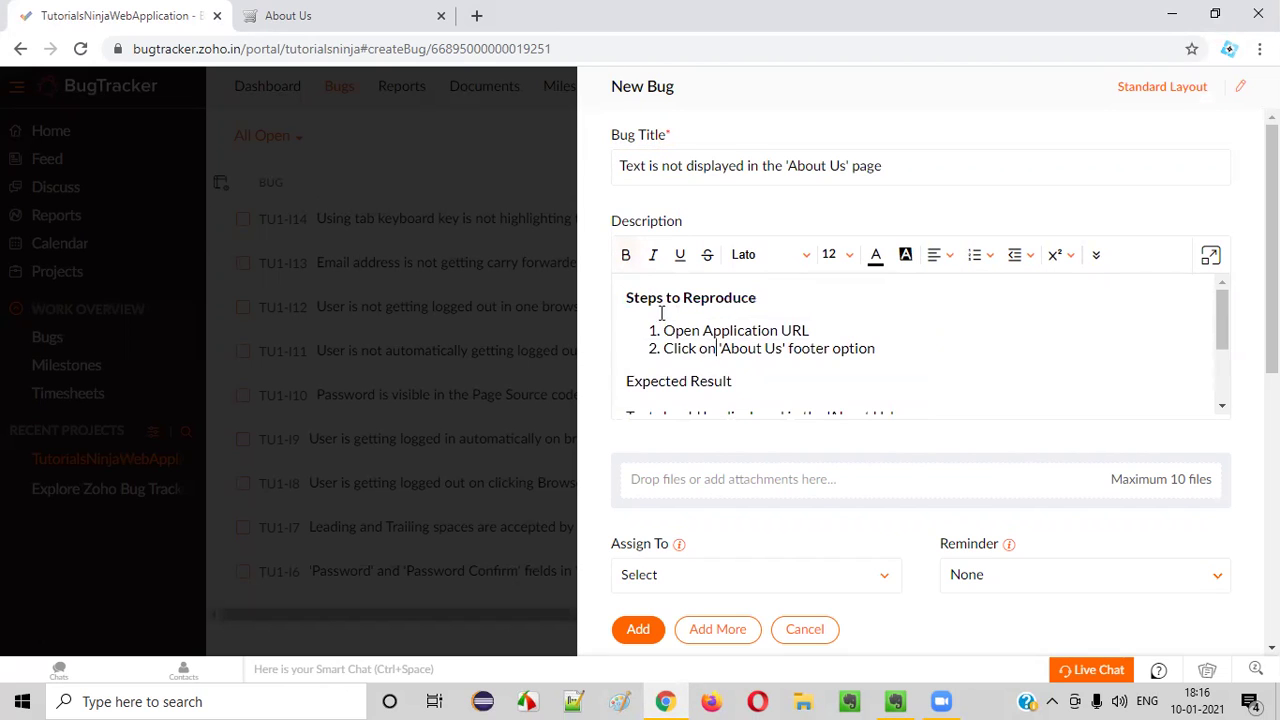
{"action": "triple_click", "coordinate": [744, 298]}
{"action": "scroll", "coordinate": [744, 330], "scroll_direction": "down", "scroll_amount": 1}
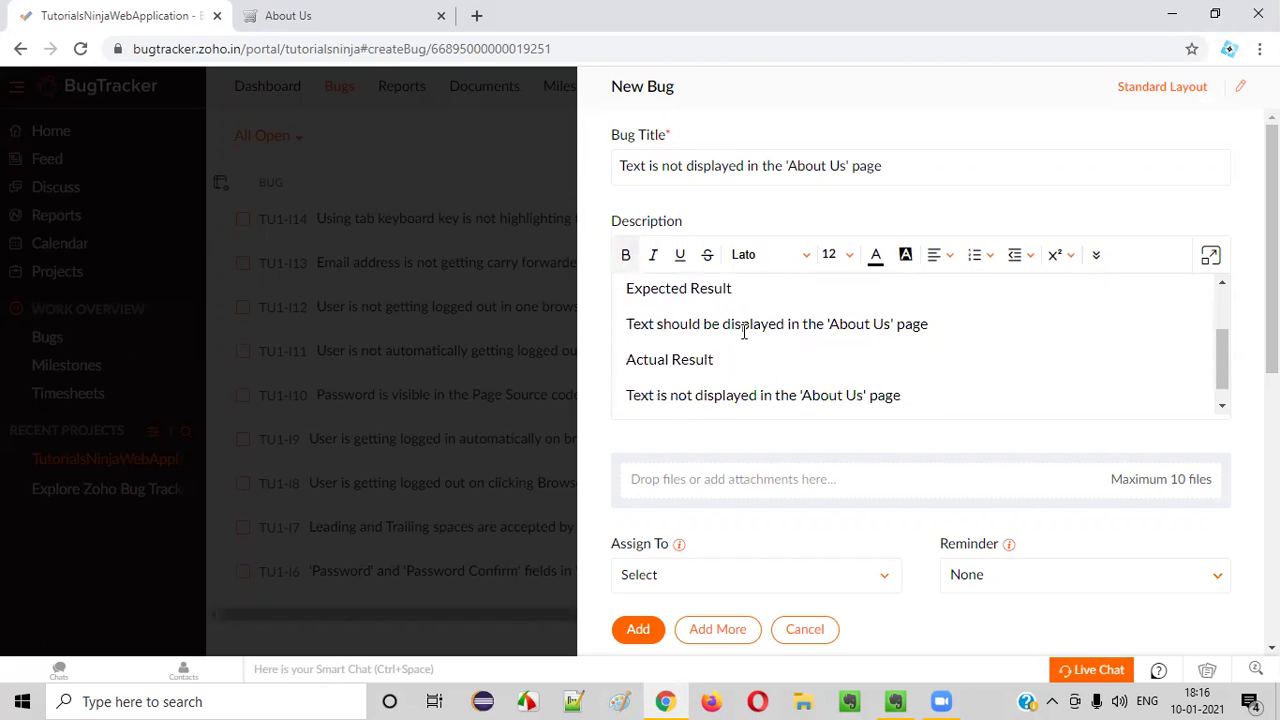
{"action": "scroll", "coordinate": [737, 289], "scroll_direction": "up", "scroll_amount": 1}
{"action": "left_click_drag", "start_coordinate": [732, 369], "coordinate": [613, 370]}
{"action": "left_click", "coordinate": [626, 254]}
{"action": "scroll", "coordinate": [750, 360], "scroll_direction": "down", "scroll_amount": 2}
{"action": "left_click_drag", "start_coordinate": [740, 346], "coordinate": [622, 345]}
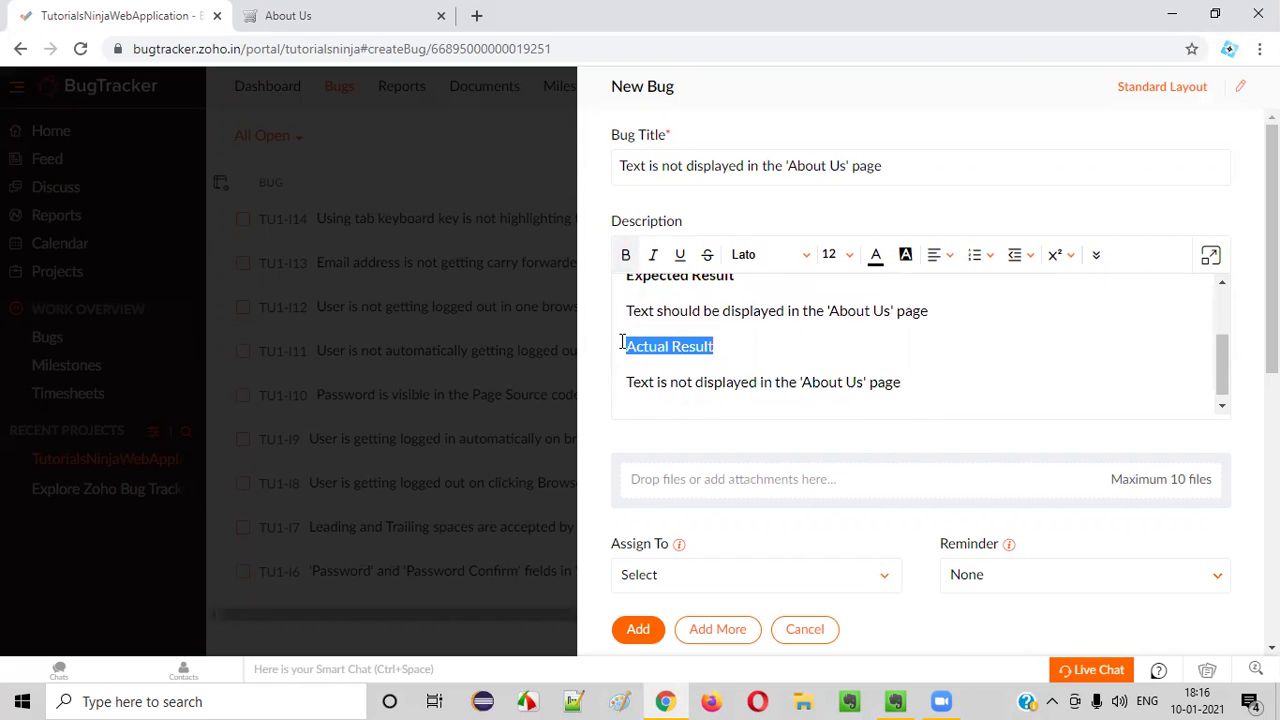
{"action": "left_click", "coordinate": [626, 254]}
{"action": "scroll", "coordinate": [811, 356], "scroll_direction": "up", "scroll_amount": 2}
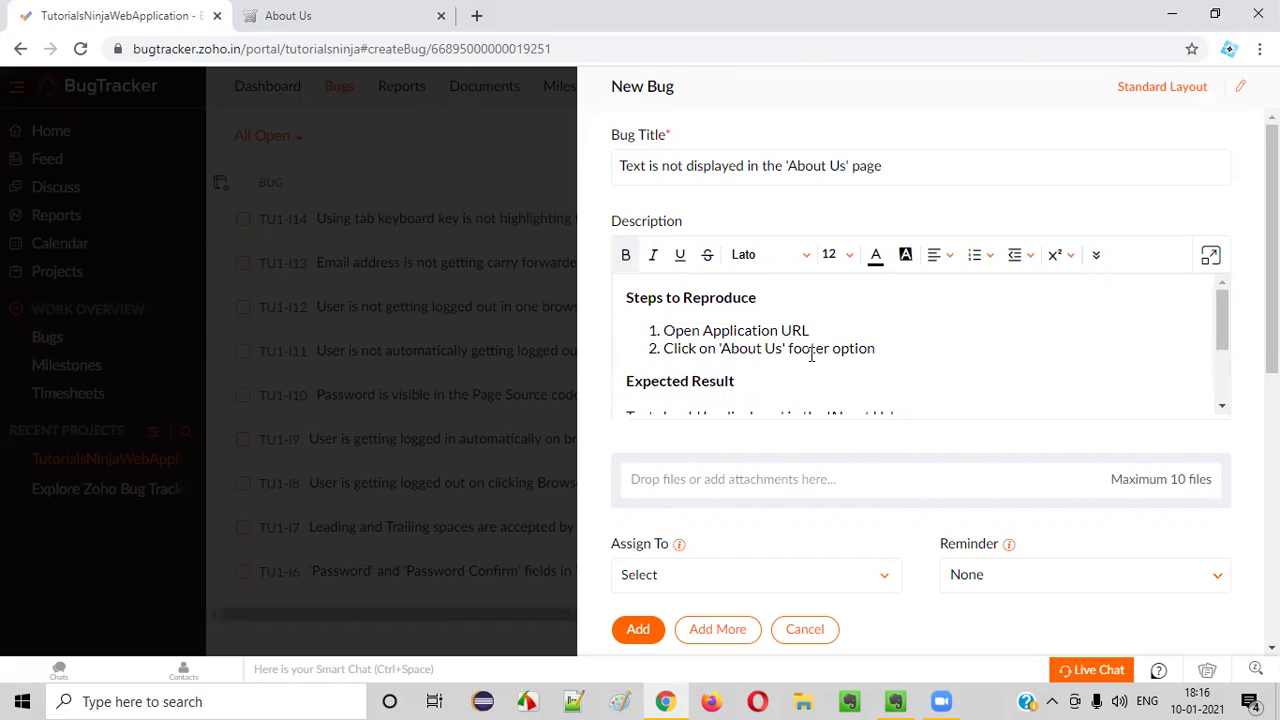
Delete all description text with Ctrl+A and Backspace, then switch to Evernote
{"action": "left_click", "coordinate": [826, 347]}
{"action": "key", "text": "ctrl+a"}
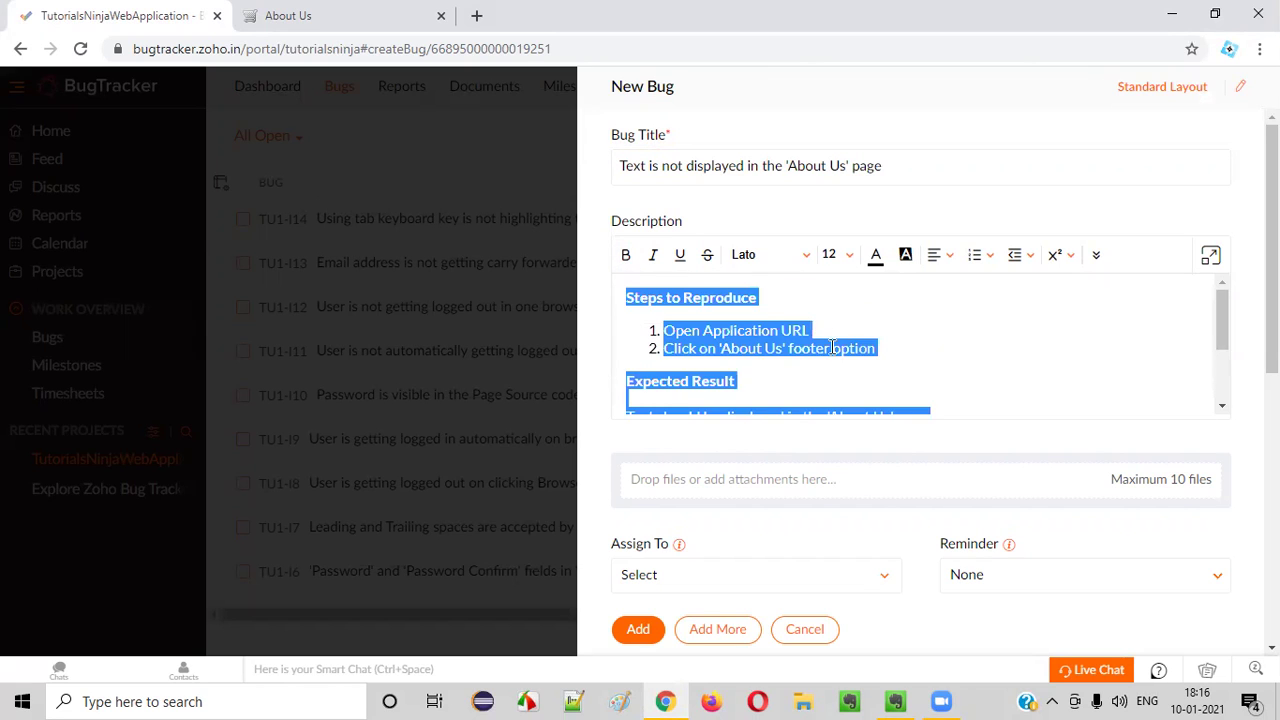
{"action": "key", "text": "BackSpace"}
{"action": "left_click_drag", "start_coordinate": [906, 160], "coordinate": [405, 221]}
{"action": "left_click", "coordinate": [770, 405]}
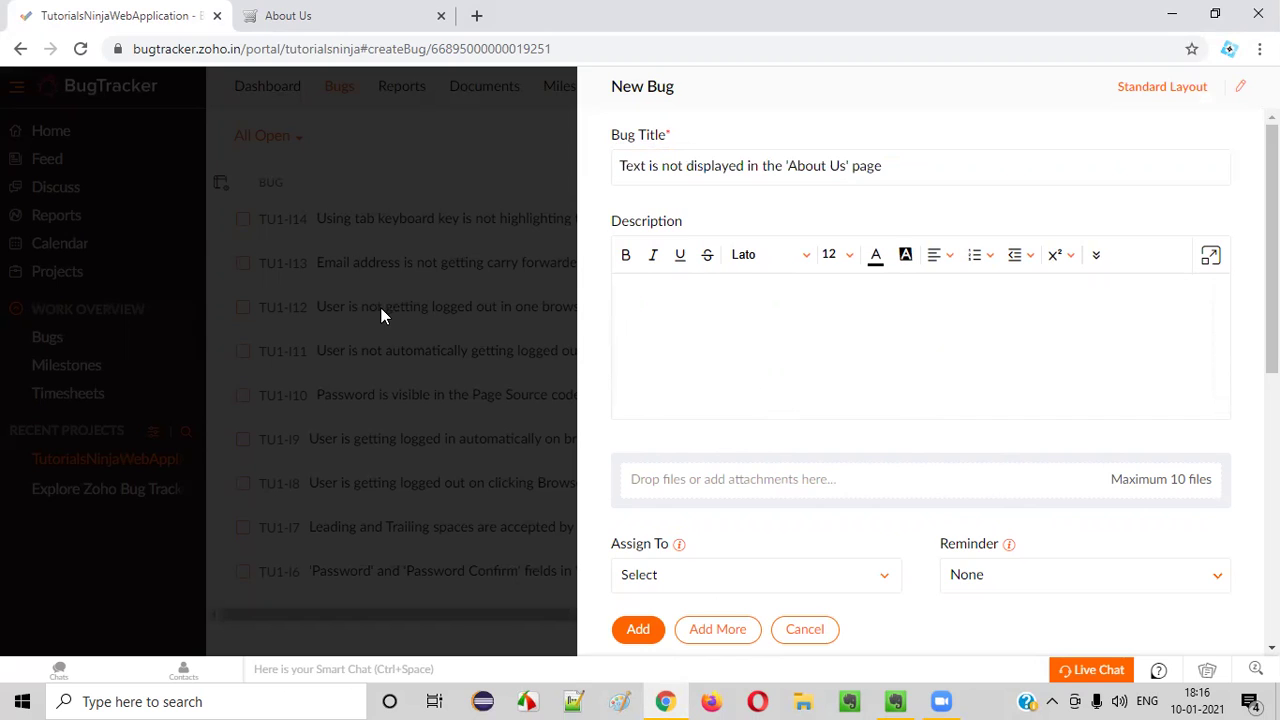
{"action": "left_click", "coordinate": [895, 701]}
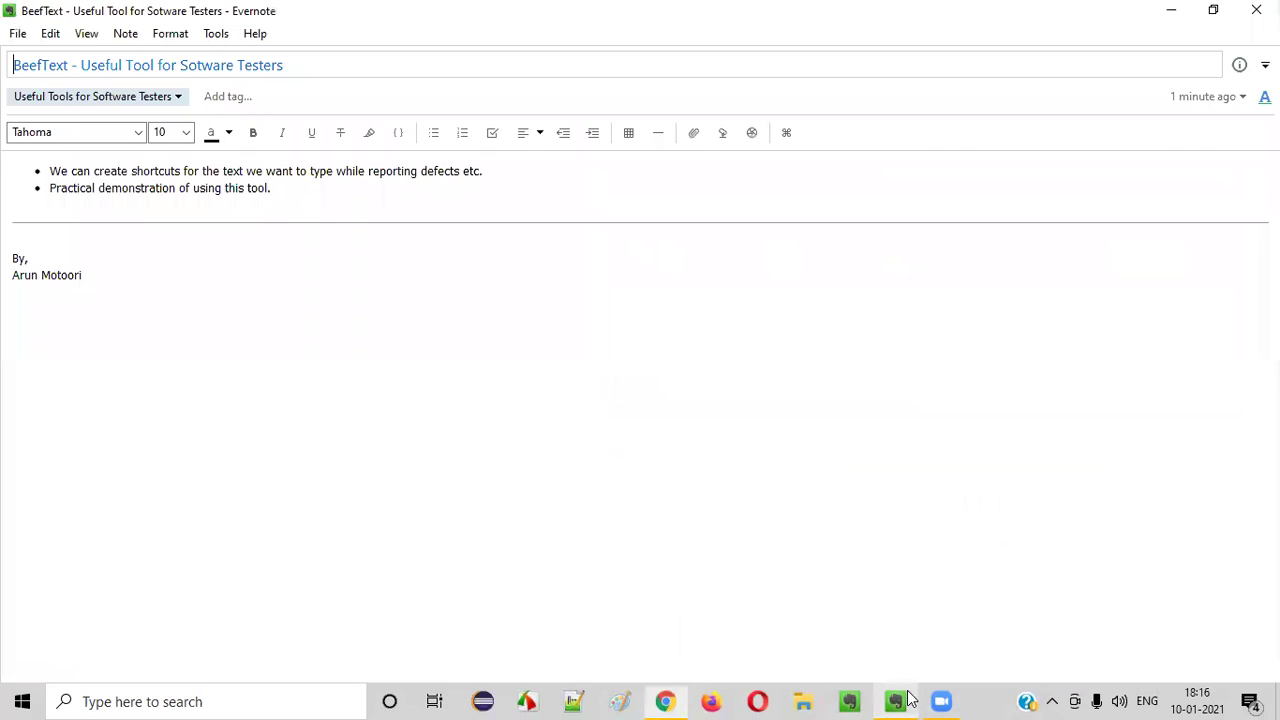
Select 'BeefText' in the Evernote note title, then go back to the BugTracker form in Chrome
{"action": "double_click", "coordinate": [73, 64]}
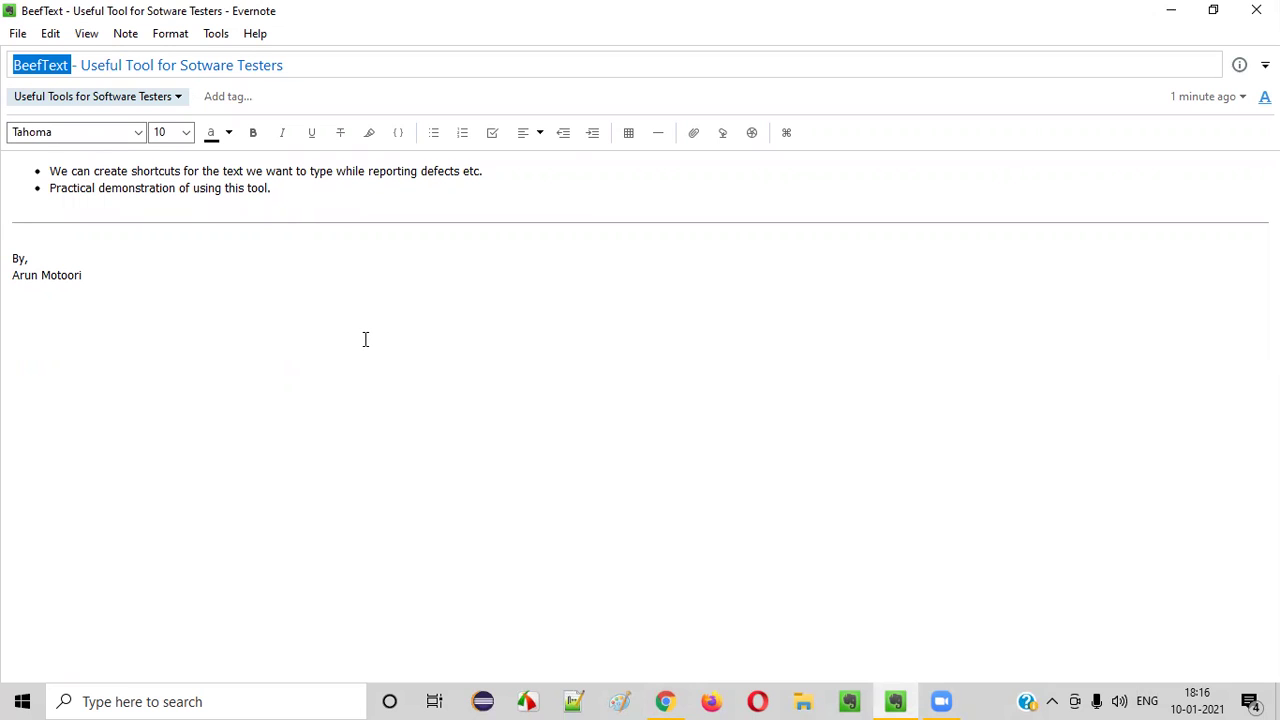
{"action": "left_click", "coordinate": [668, 700]}
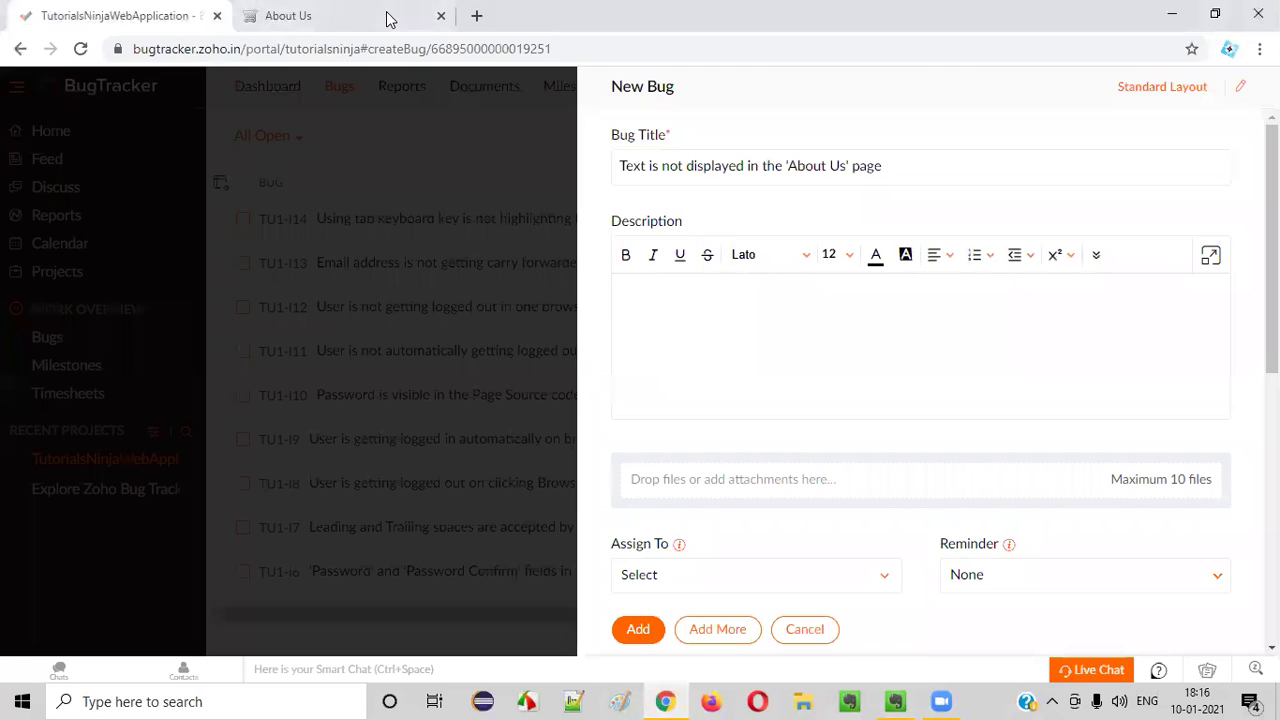
Google 'beeftext', download the installer from beeftext.org, and show it in its folder
{"action": "key", "text": "ctrl+t"}
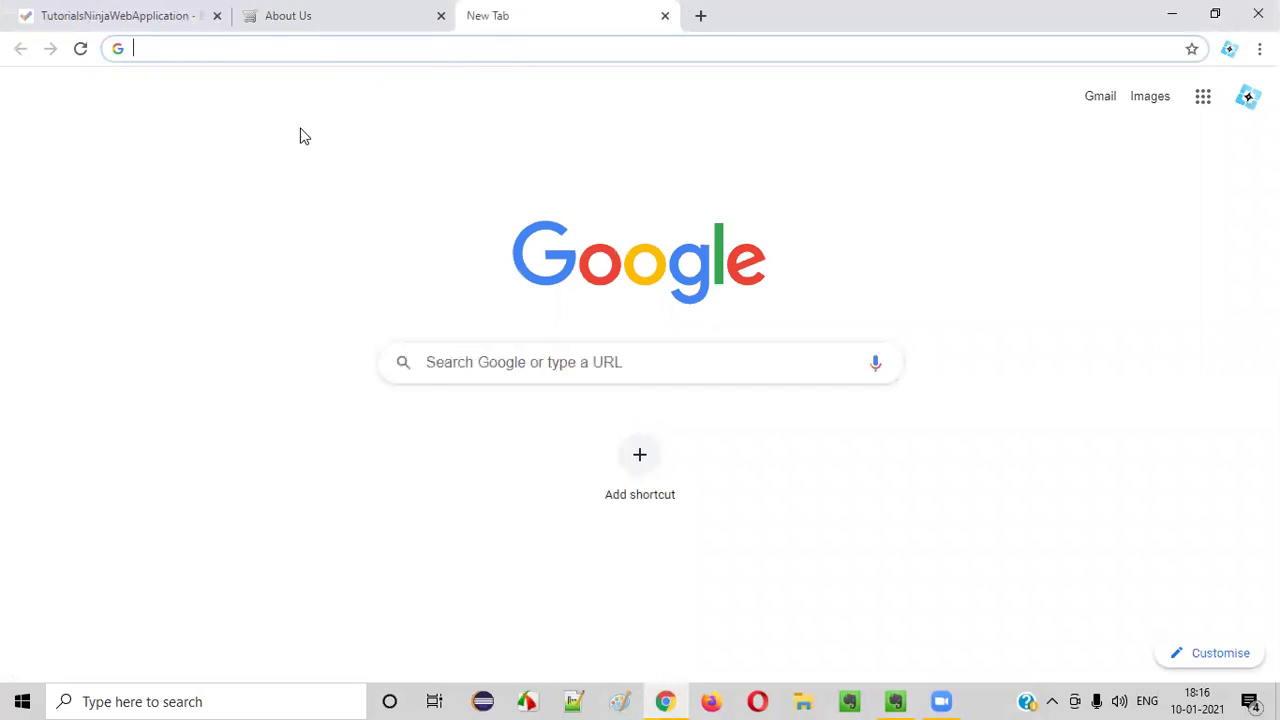
{"action": "type", "text": "beeftext"}
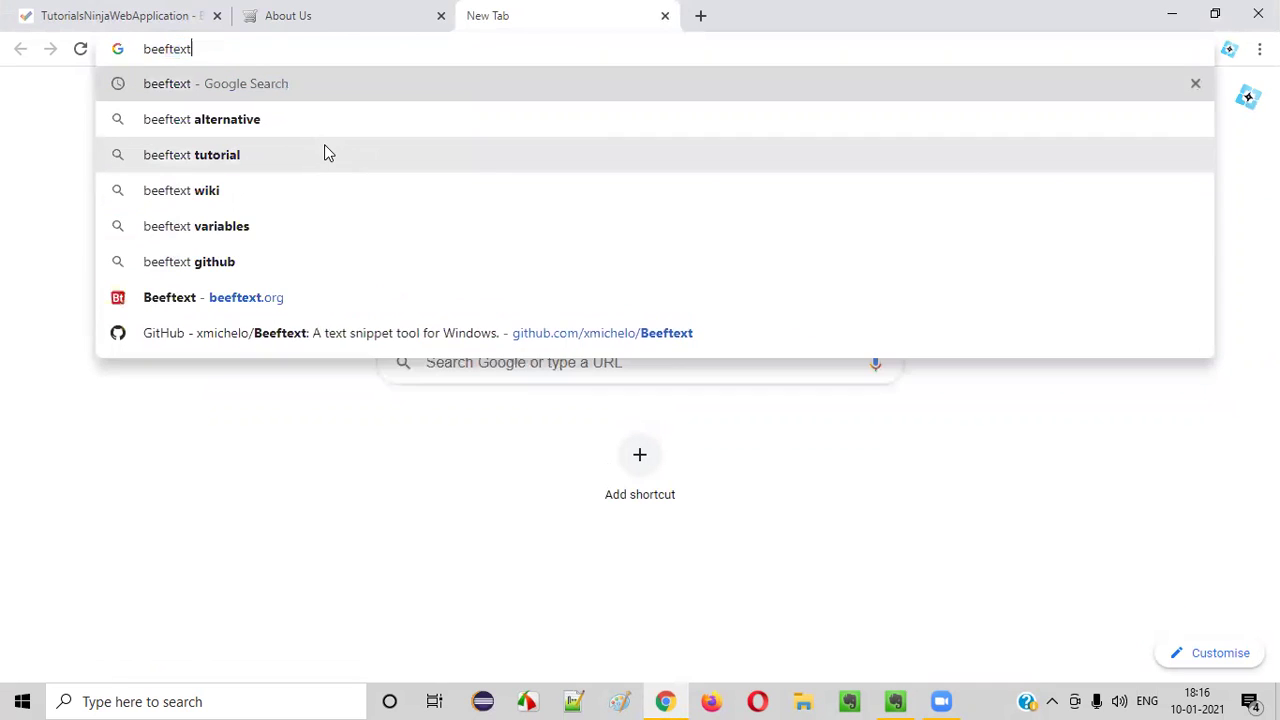
{"action": "key", "text": "Return"}
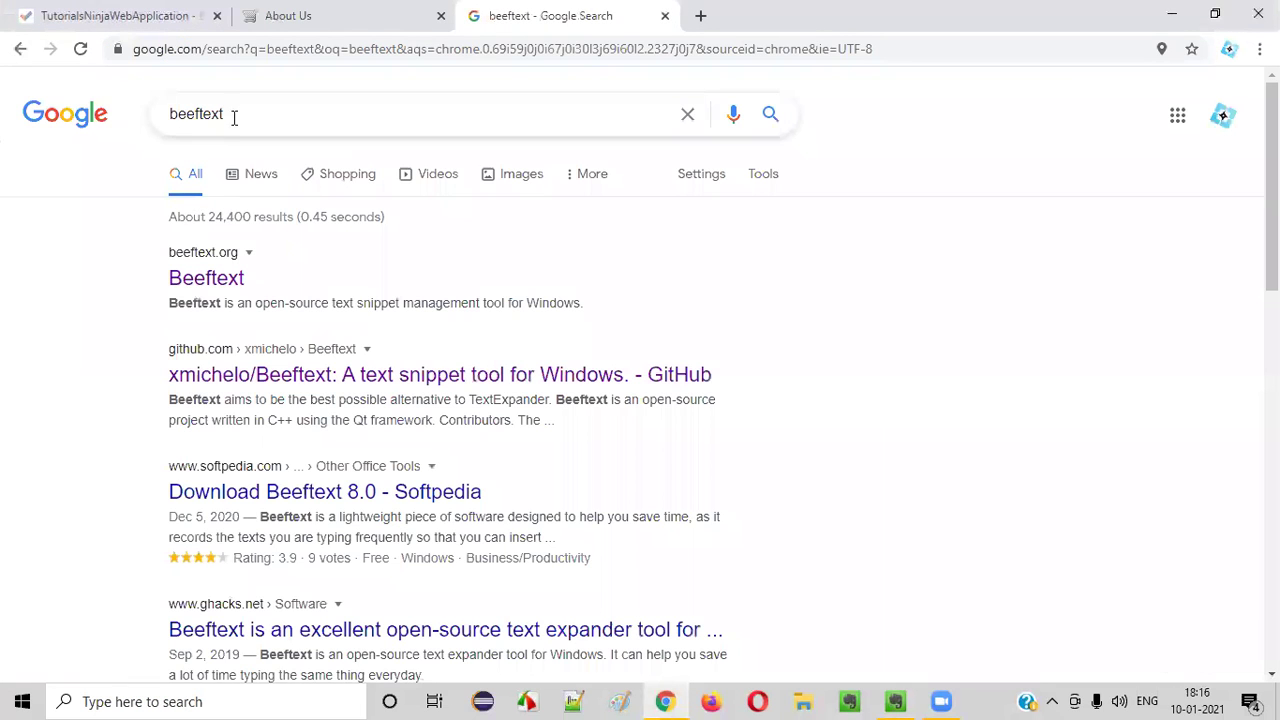
{"action": "left_click", "coordinate": [213, 281]}
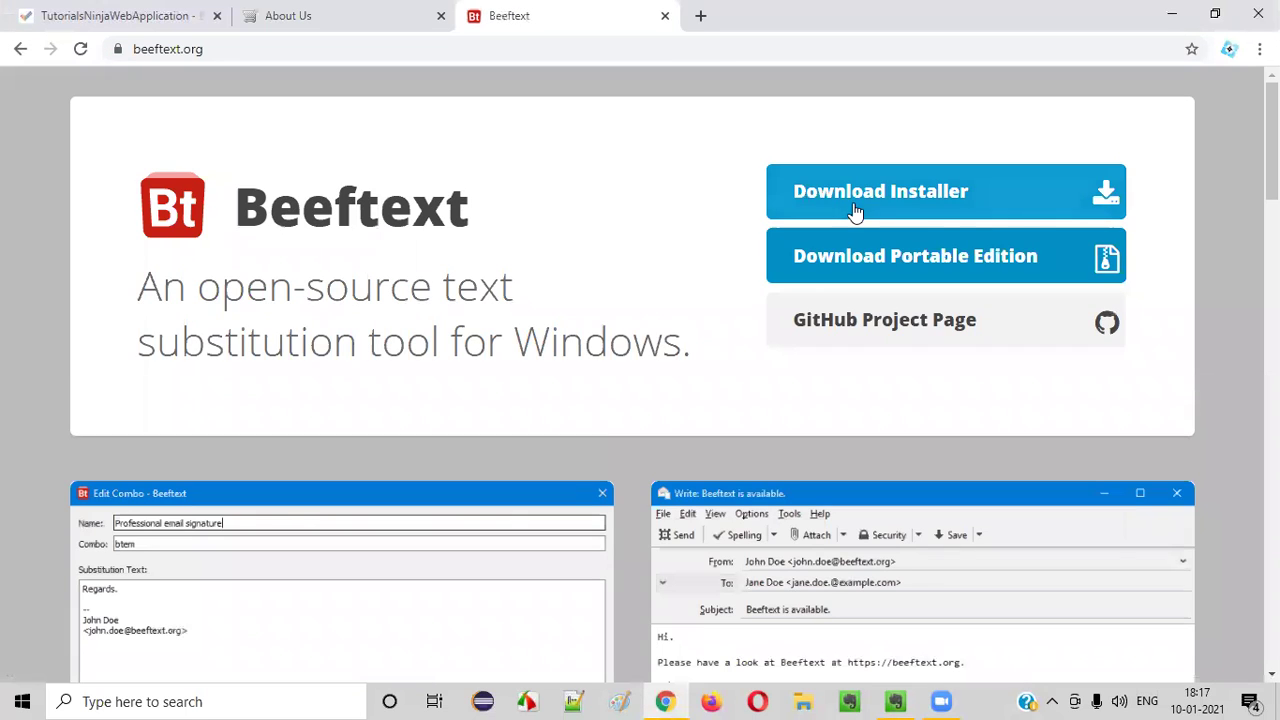
{"action": "left_click", "coordinate": [908, 195]}
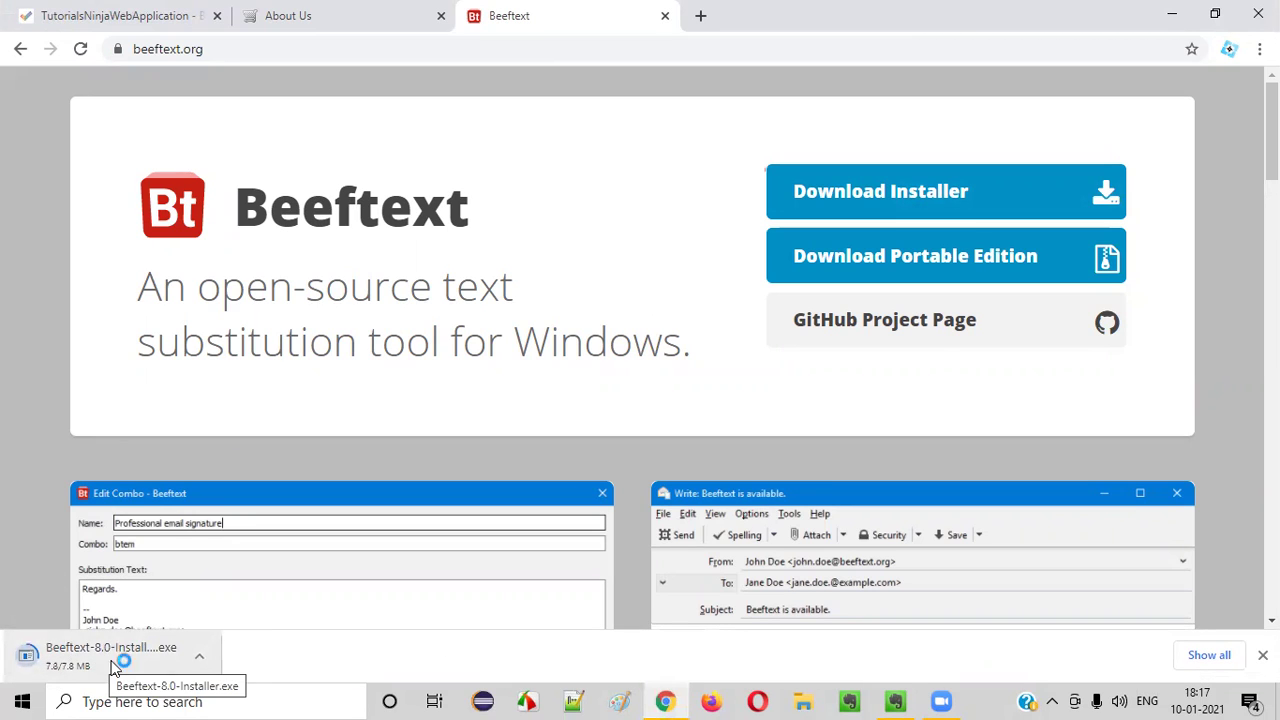
{"action": "left_click", "coordinate": [205, 664]}
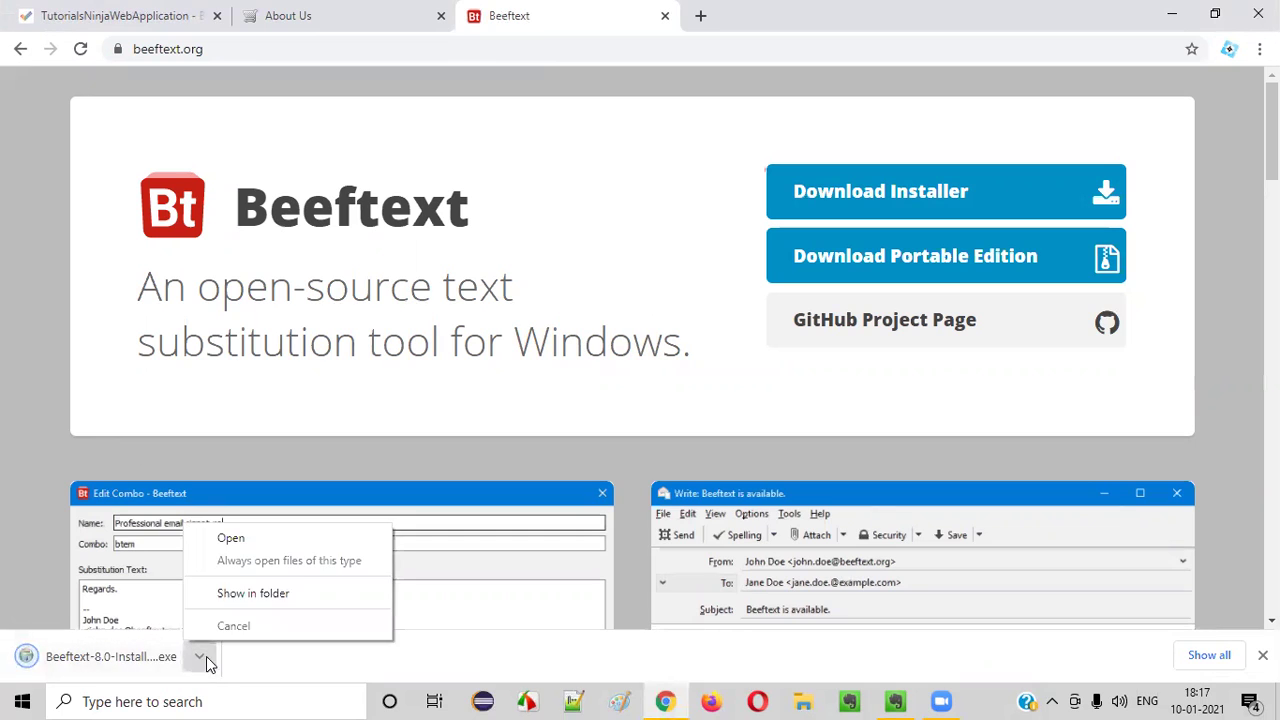
{"action": "left_click", "coordinate": [300, 590]}
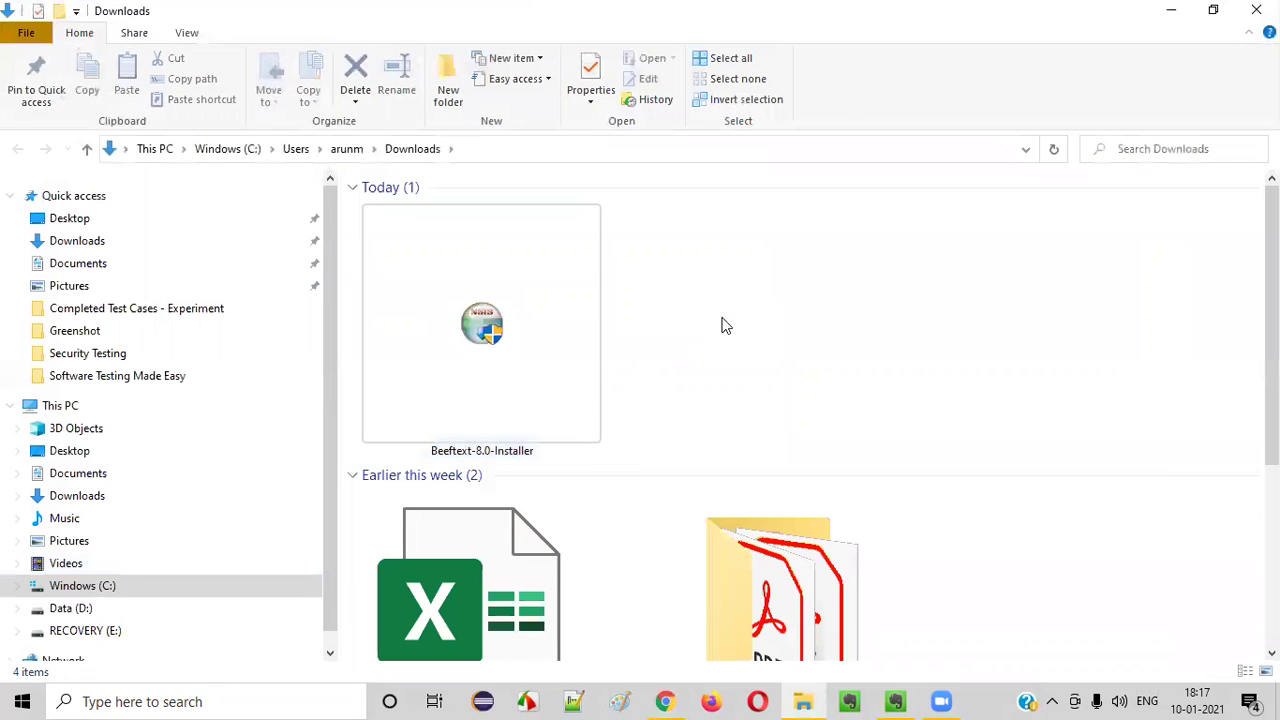
Launch Beeftext-8.0-Installer and read the SmartScreen risk warning
{"action": "double_click", "coordinate": [519, 332]}
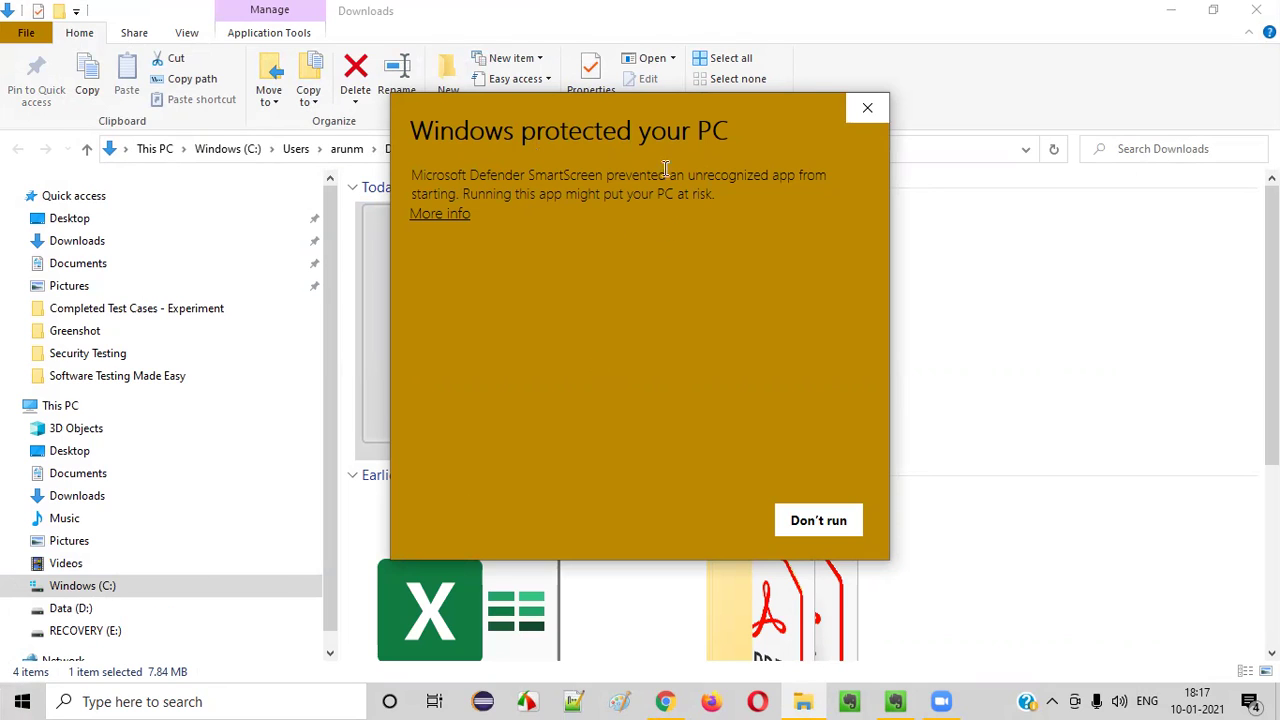
{"action": "left_click_drag", "start_coordinate": [566, 194], "coordinate": [727, 188]}
{"action": "left_click", "coordinate": [700, 187]}
{"action": "left_click_drag", "start_coordinate": [606, 194], "coordinate": [729, 195]}
{"action": "left_click", "coordinate": [729, 195]}
Run the installer anyway via More info, and decline uninstalling the previous Beeftext version
{"action": "left_click", "coordinate": [454, 215]}
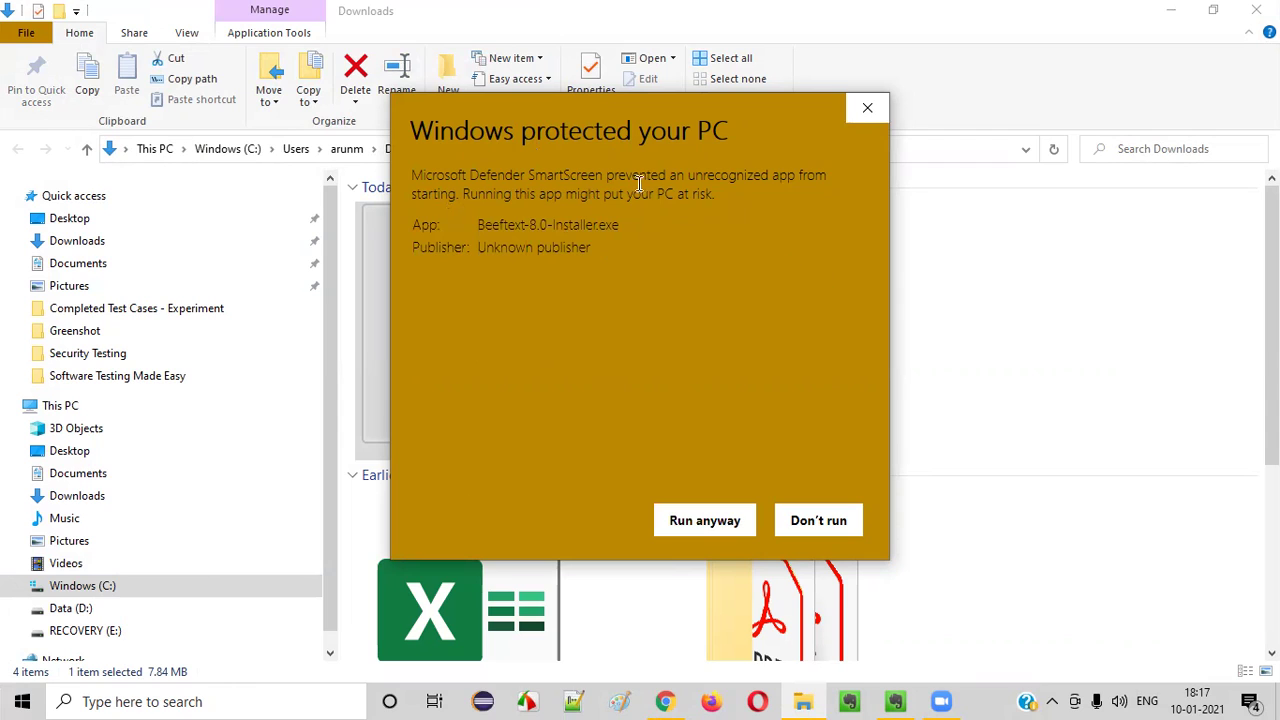
{"action": "left_click_drag", "start_coordinate": [639, 183], "coordinate": [615, 265]}
{"action": "left_click", "coordinate": [566, 298]}
{"action": "left_click_drag", "start_coordinate": [545, 175], "coordinate": [620, 230]}
{"action": "left_click", "coordinate": [603, 189]}
{"action": "left_click", "coordinate": [697, 522]}
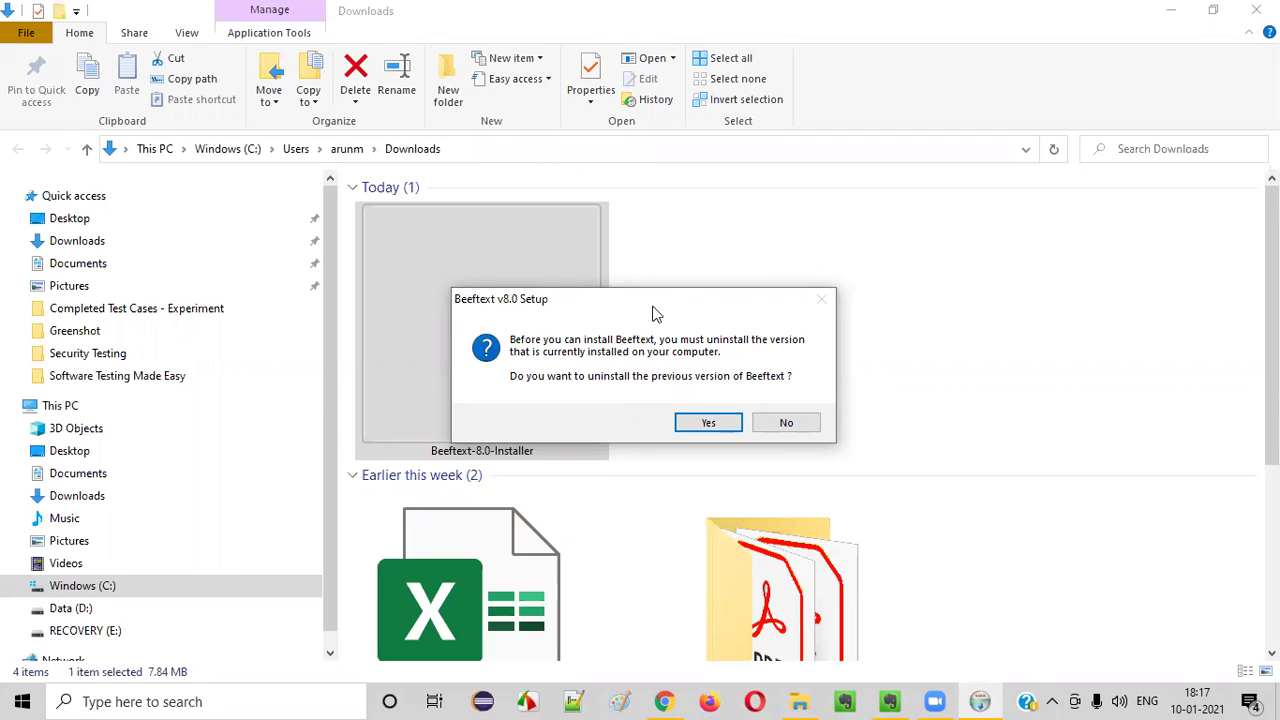
{"action": "left_click", "coordinate": [800, 424]}
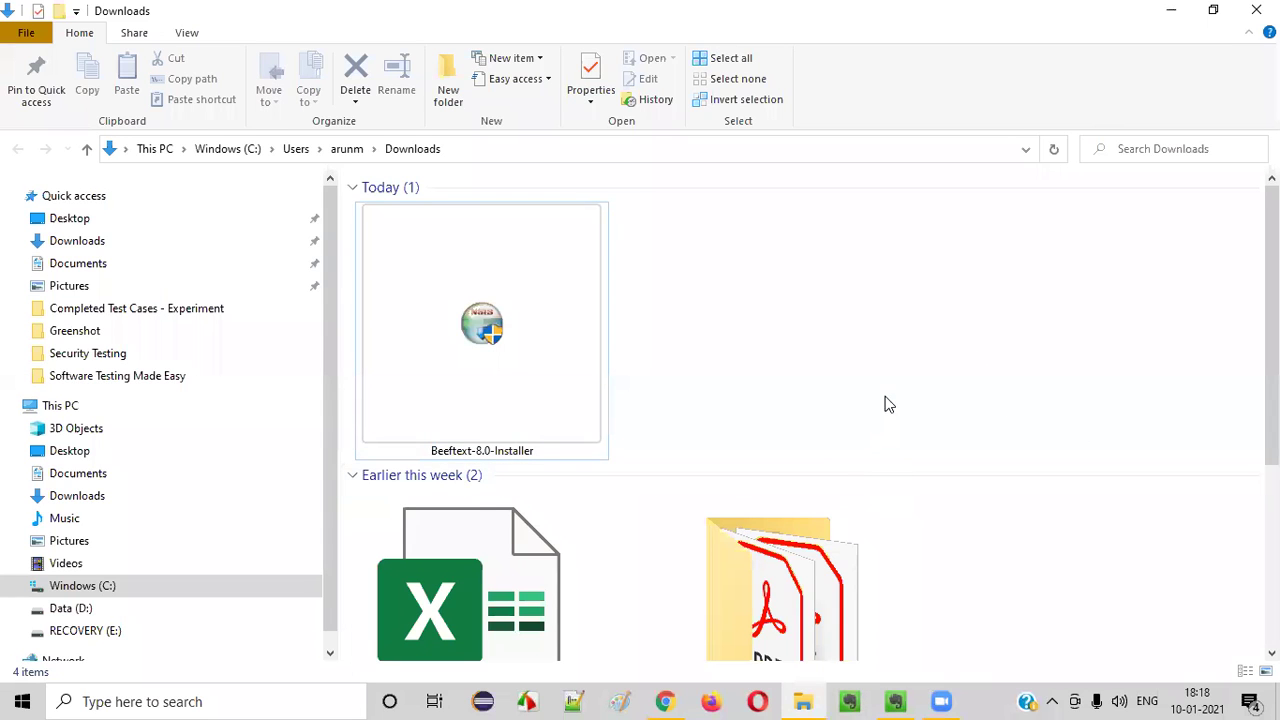
Install Beeftext v8.0 to the default folder, accepting the licence, and launch it on Finish
{"action": "double_click", "coordinate": [517, 345]}
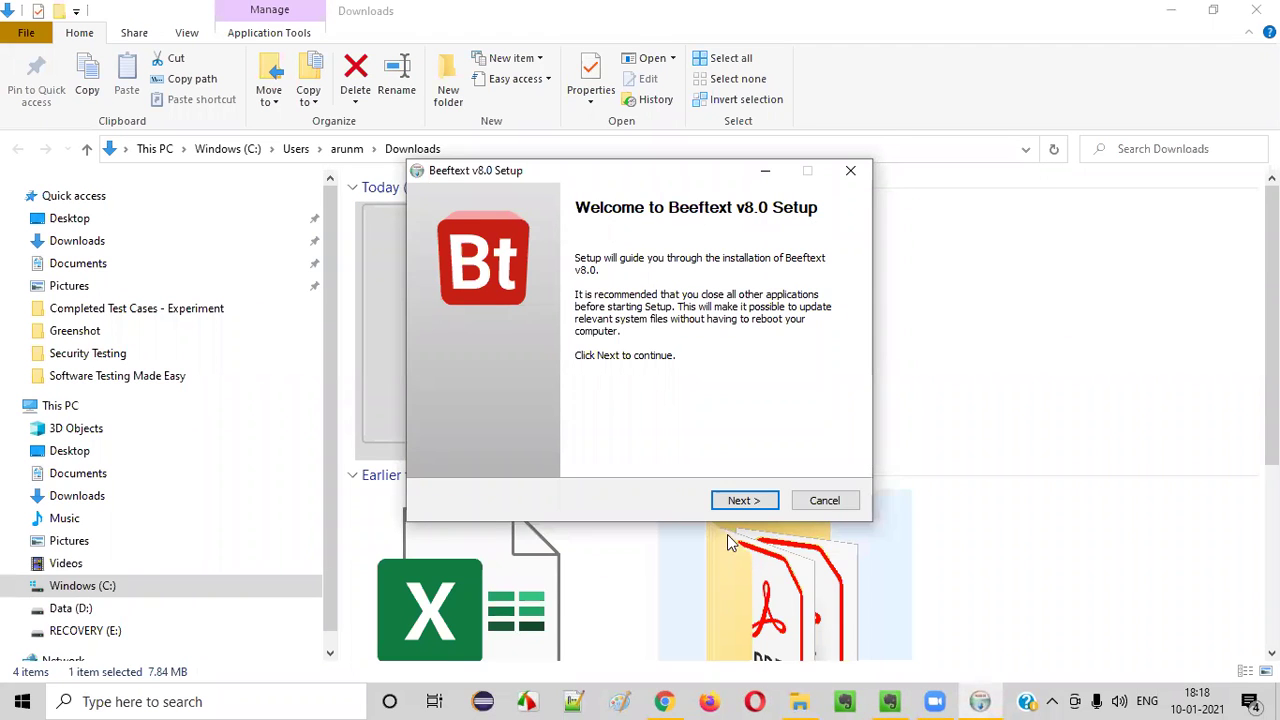
{"action": "left_click", "coordinate": [743, 502]}
{"action": "left_click", "coordinate": [745, 505]}
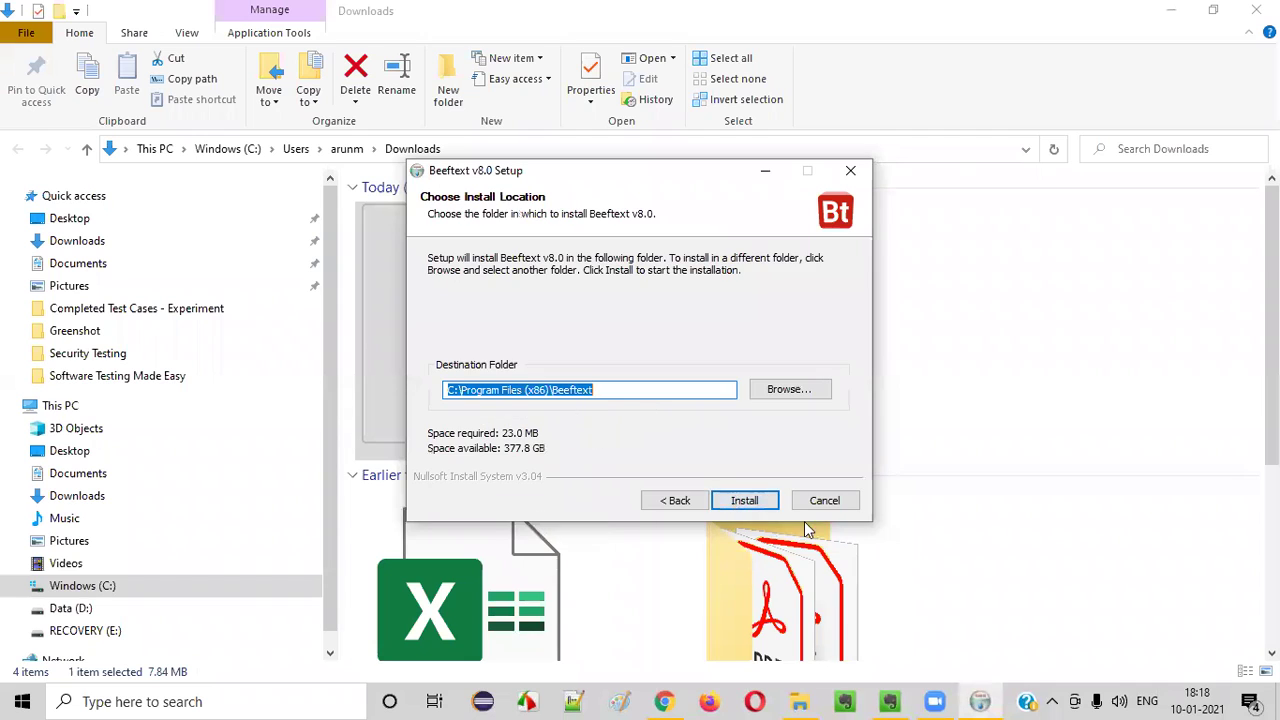
{"action": "left_click", "coordinate": [757, 504]}
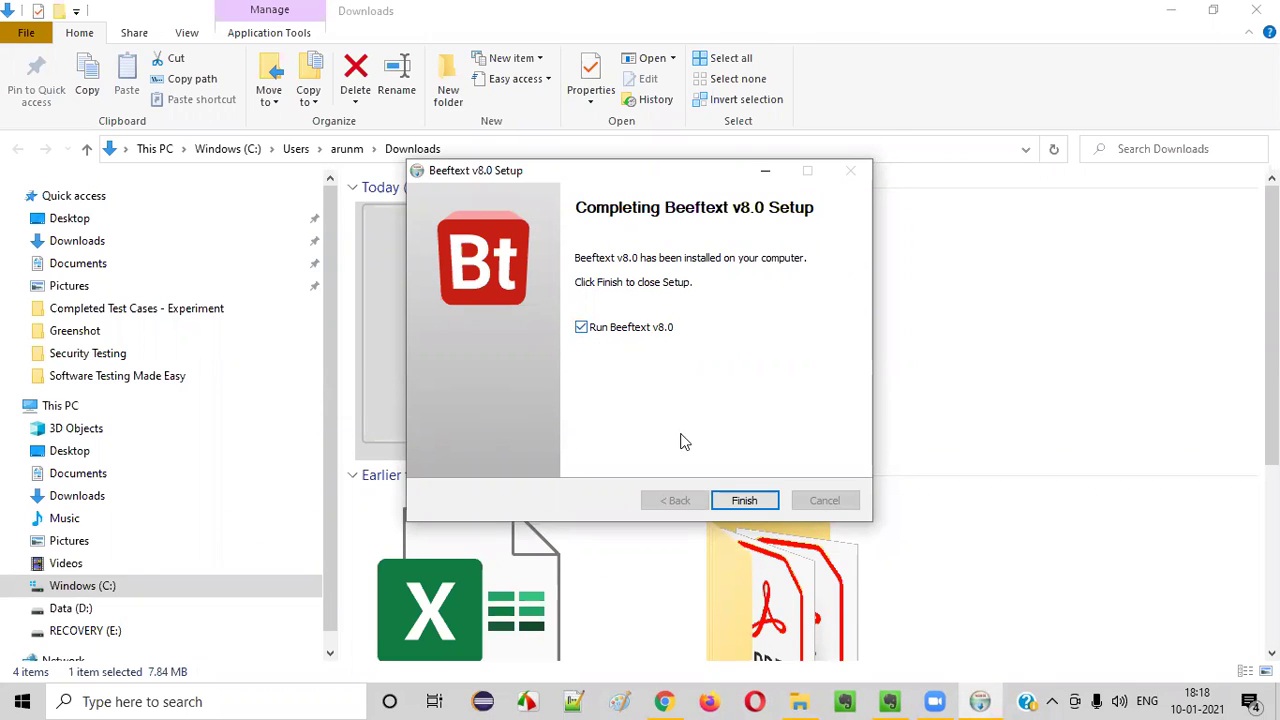
{"action": "left_click", "coordinate": [746, 503]}
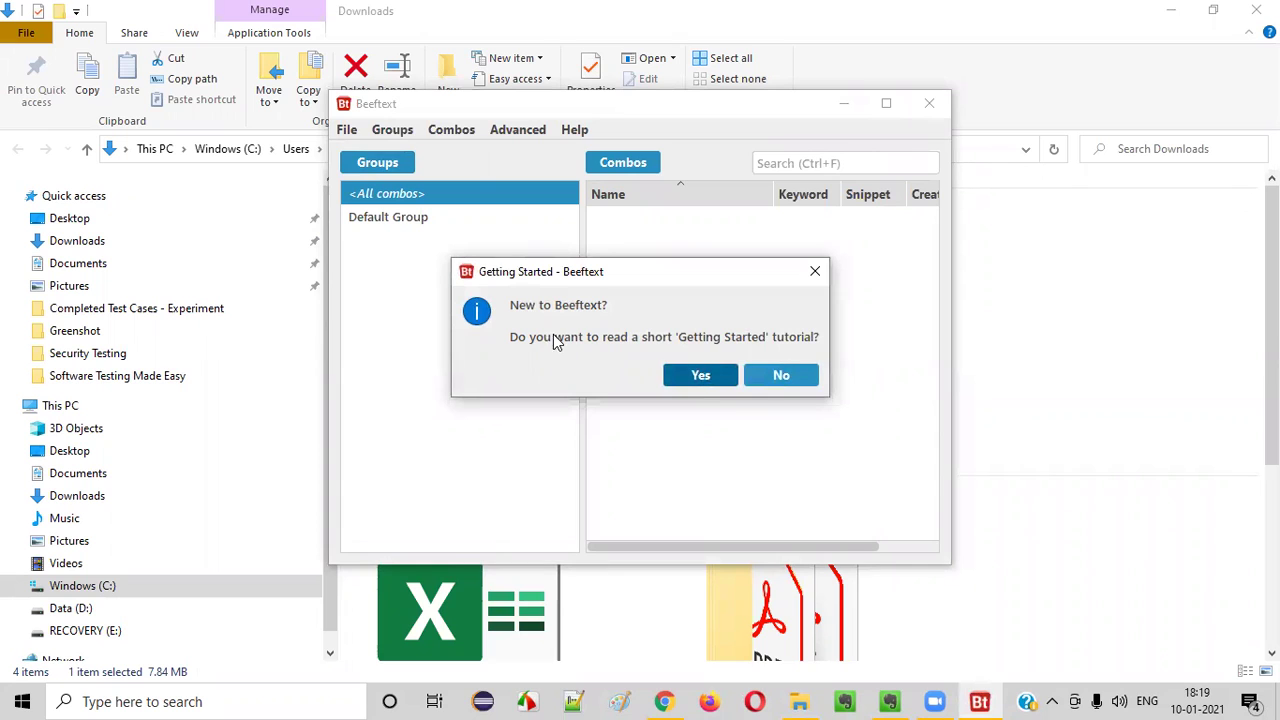
Skip the Getting Started tutorial and start a new combo named Steps to Reproduce
{"action": "left_click", "coordinate": [780, 374]}
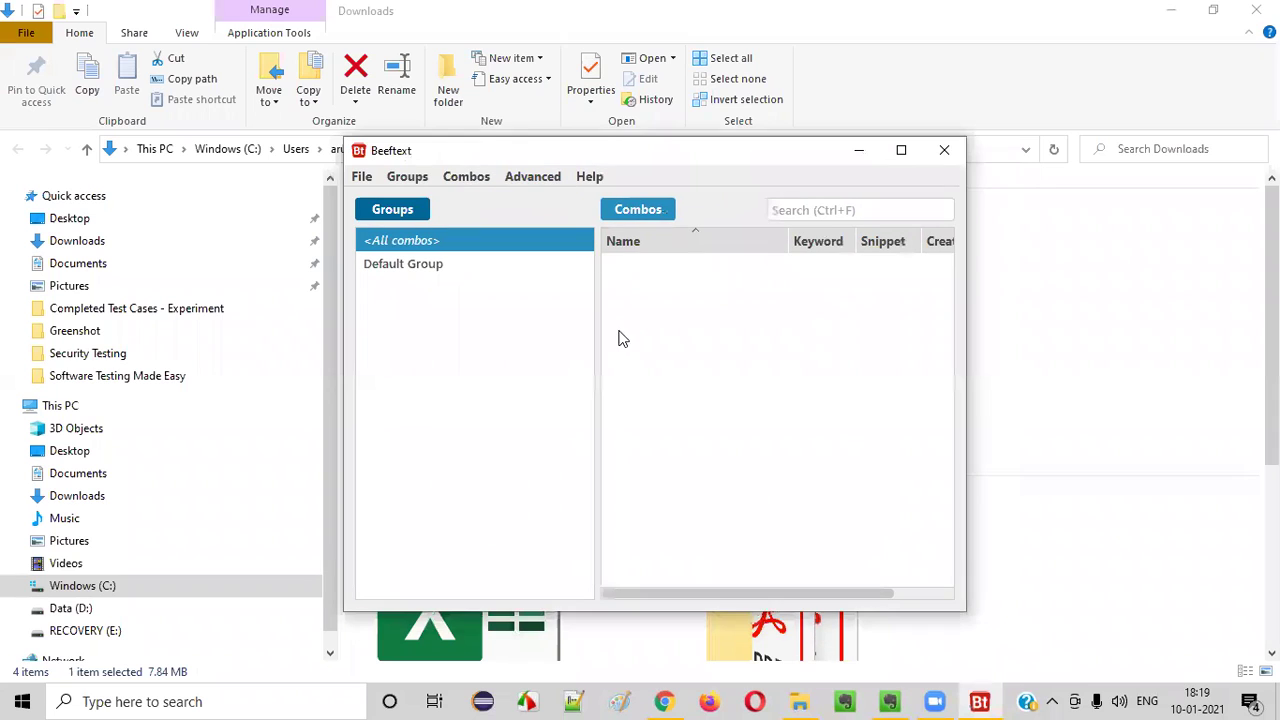
{"action": "left_click", "coordinate": [645, 212]}
{"action": "left_click", "coordinate": [641, 233]}
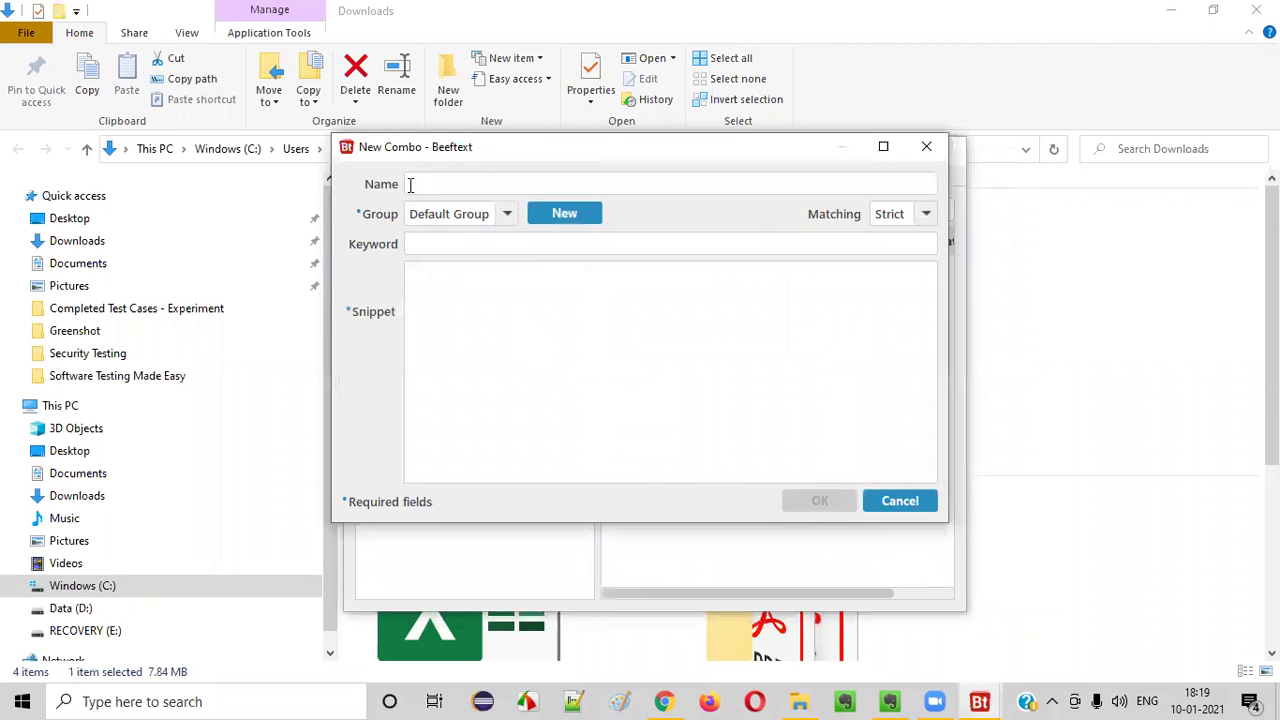
{"action": "type", "text": "R"}
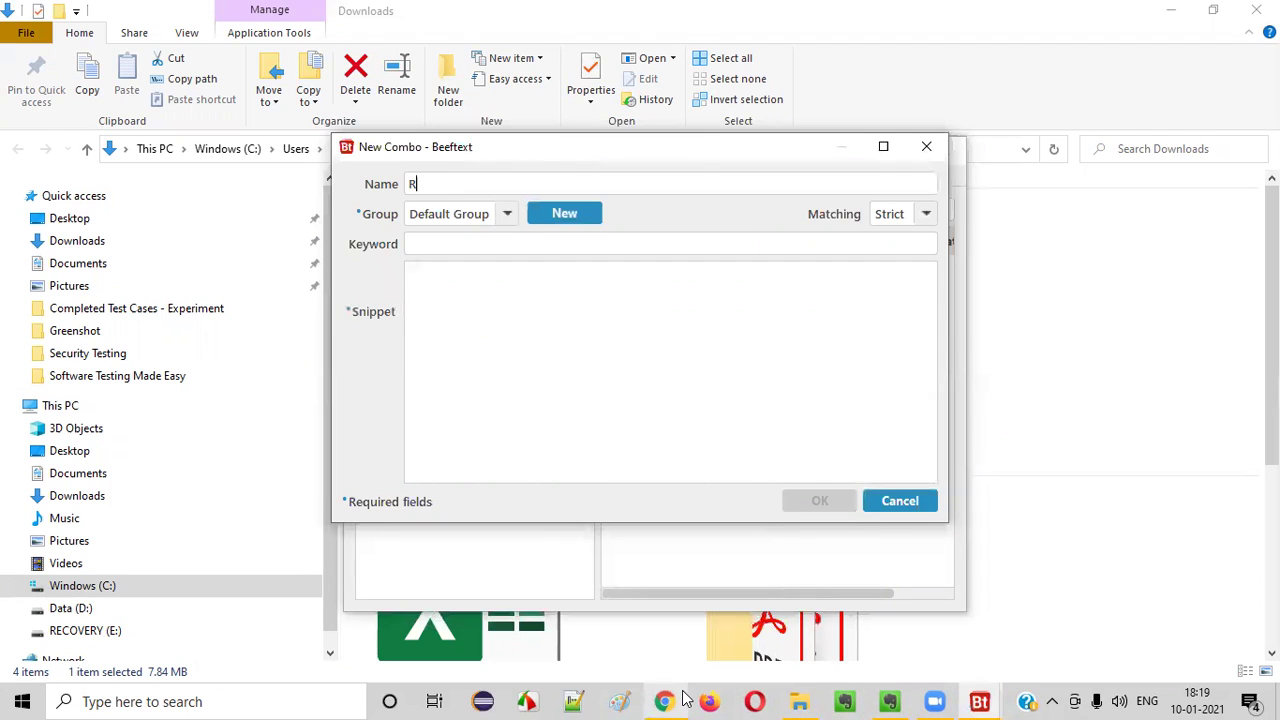
{"action": "type", "text": "teps to Reproduct"}
{"action": "type", "text": "ce"}
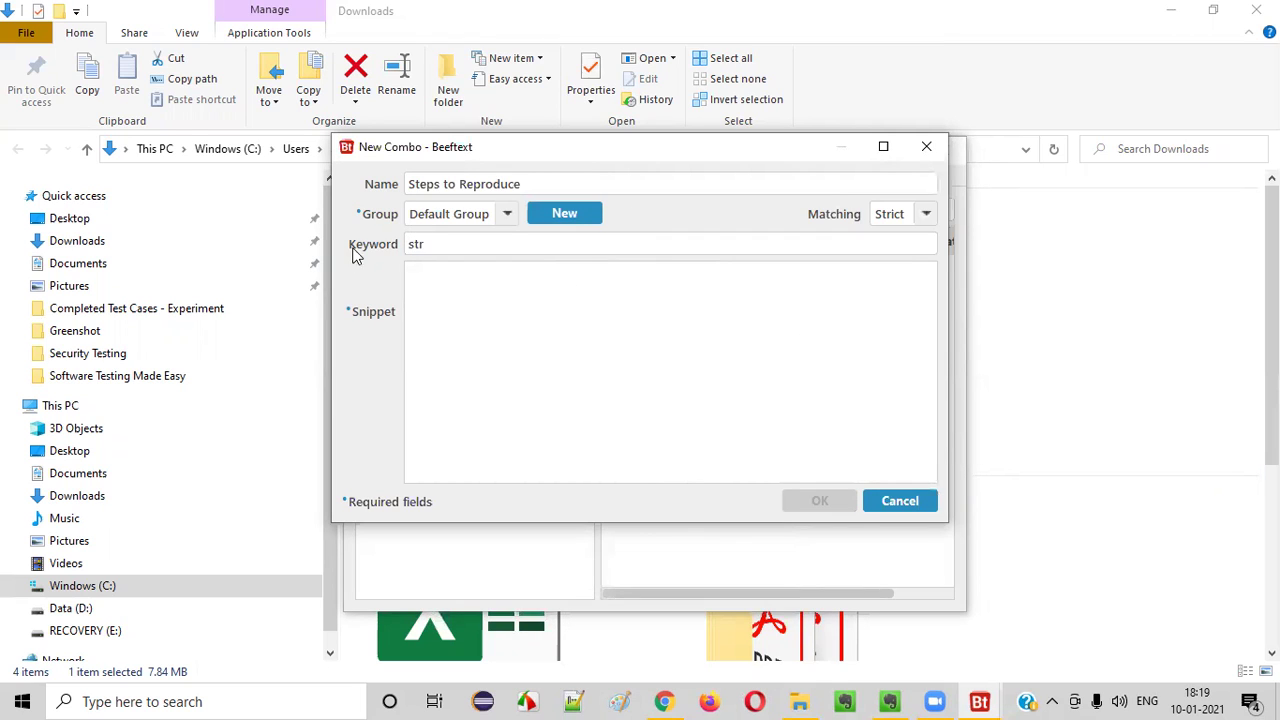
Give the combo keyword 'str' and snippet 'Steps to Reproduce', then save it
{"action": "double_click", "coordinate": [433, 245]}
{"action": "left_click", "coordinate": [440, 281]}
{"action": "type", "text": "Steps to Reprd"}
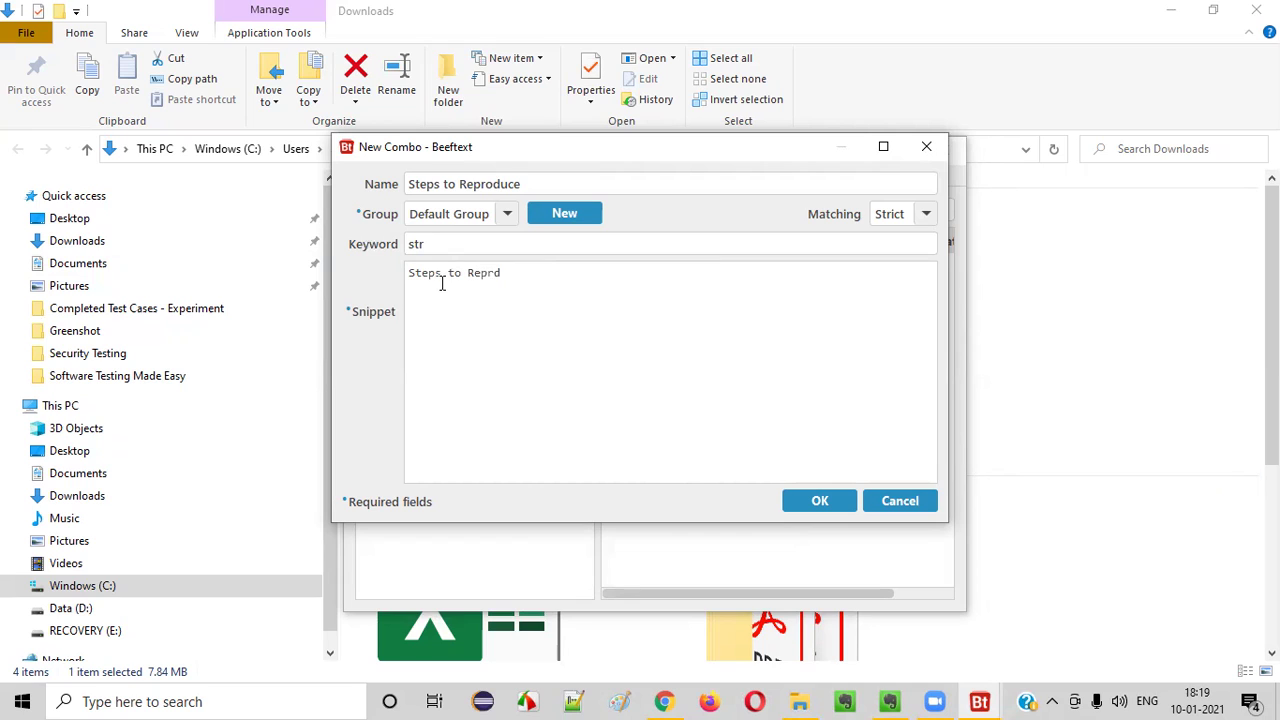
{"action": "key", "text": "shift+Tab"}
{"action": "left_click", "coordinate": [560, 285]}
{"action": "key", "text": "ctrl+a"}
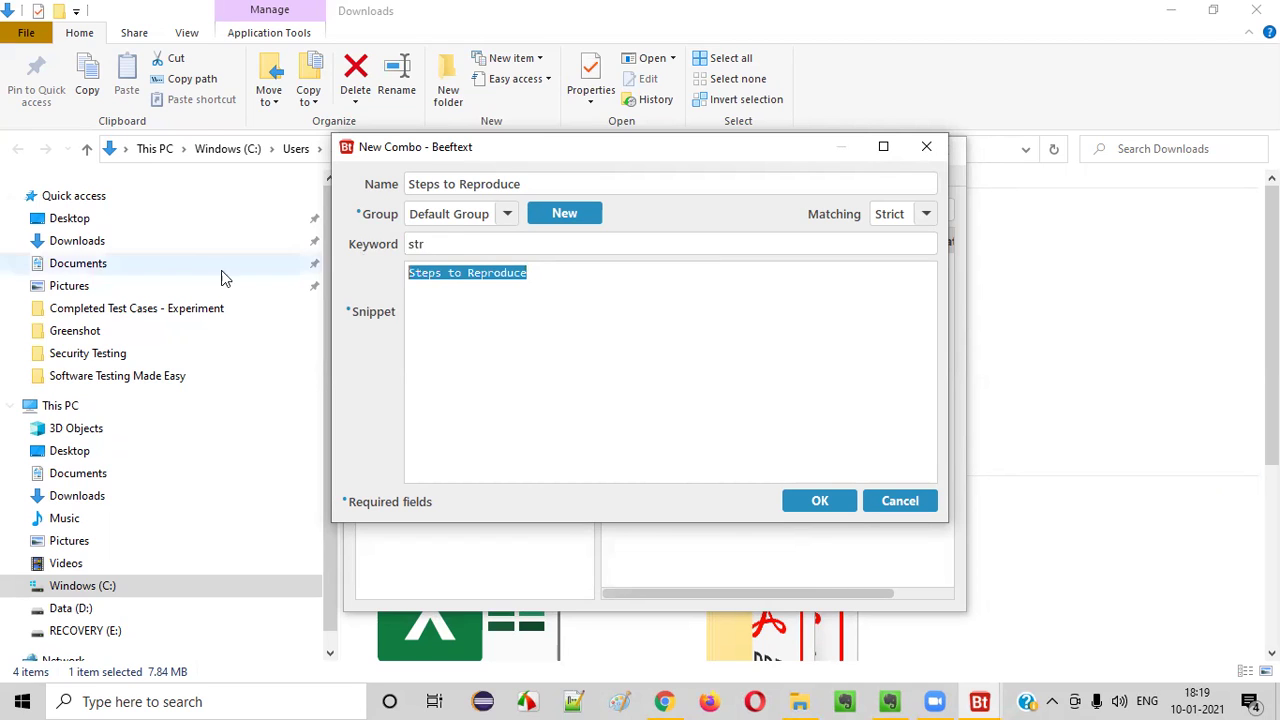
{"action": "left_click_drag", "start_coordinate": [420, 280], "coordinate": [586, 280]}
{"action": "left_click", "coordinate": [585, 280]}
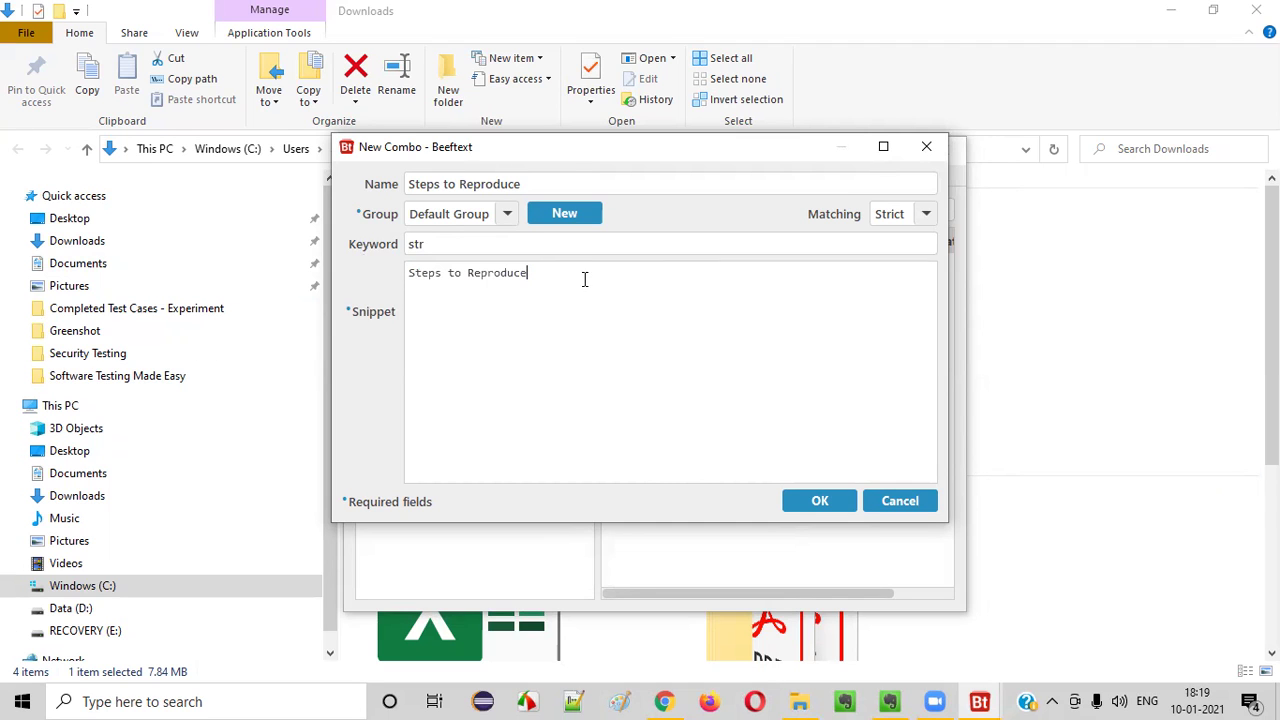
{"action": "left_click", "coordinate": [824, 502]}
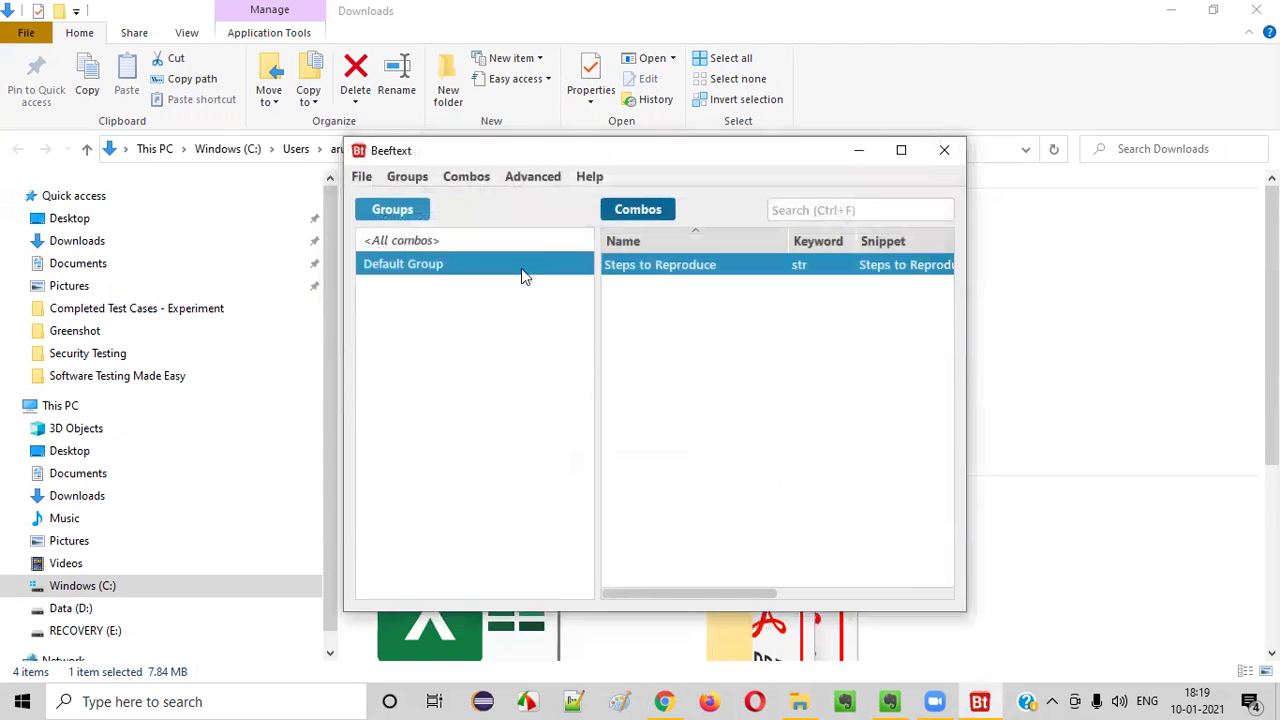
Create an 'Actual Result' combo with keyword ar and snippet 'Actual Result', keeping the short keyword
{"action": "left_click", "coordinate": [638, 210]}
{"action": "left_click", "coordinate": [625, 232]}
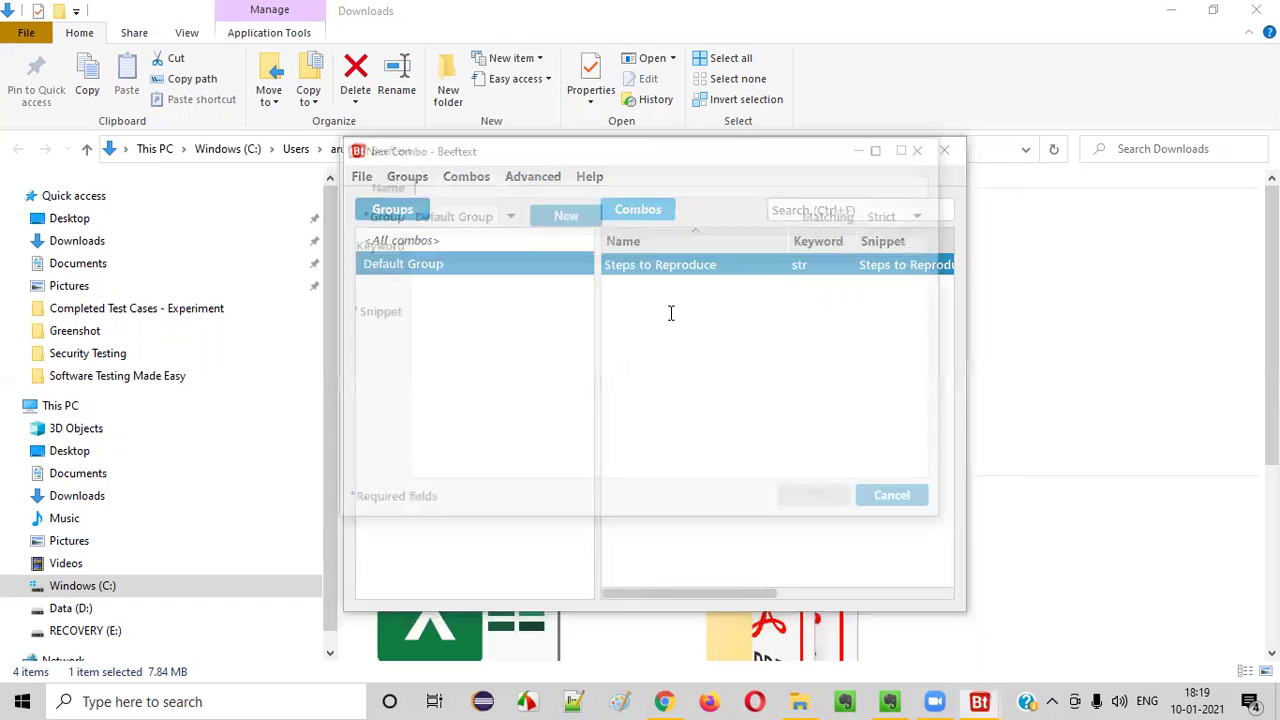
{"action": "type", "text": "Actual Result"}
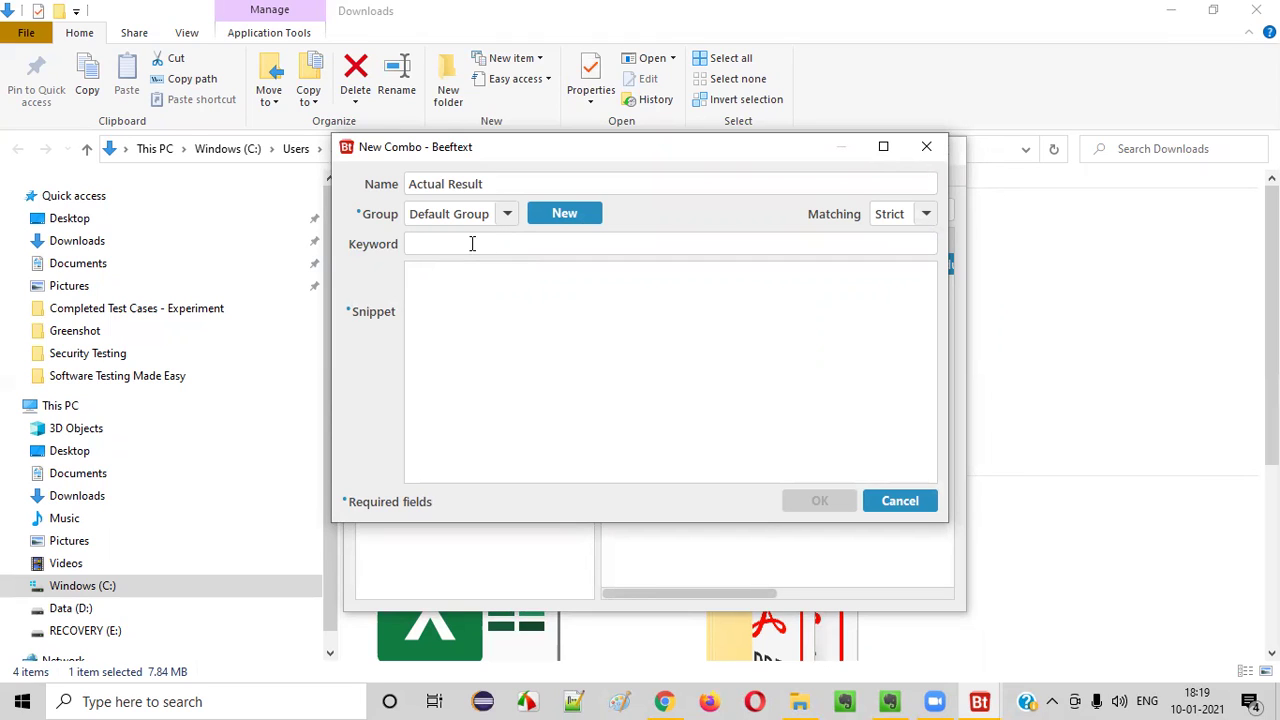
{"action": "left_click", "coordinate": [479, 290]}
{"action": "type", "text": "Actu"}
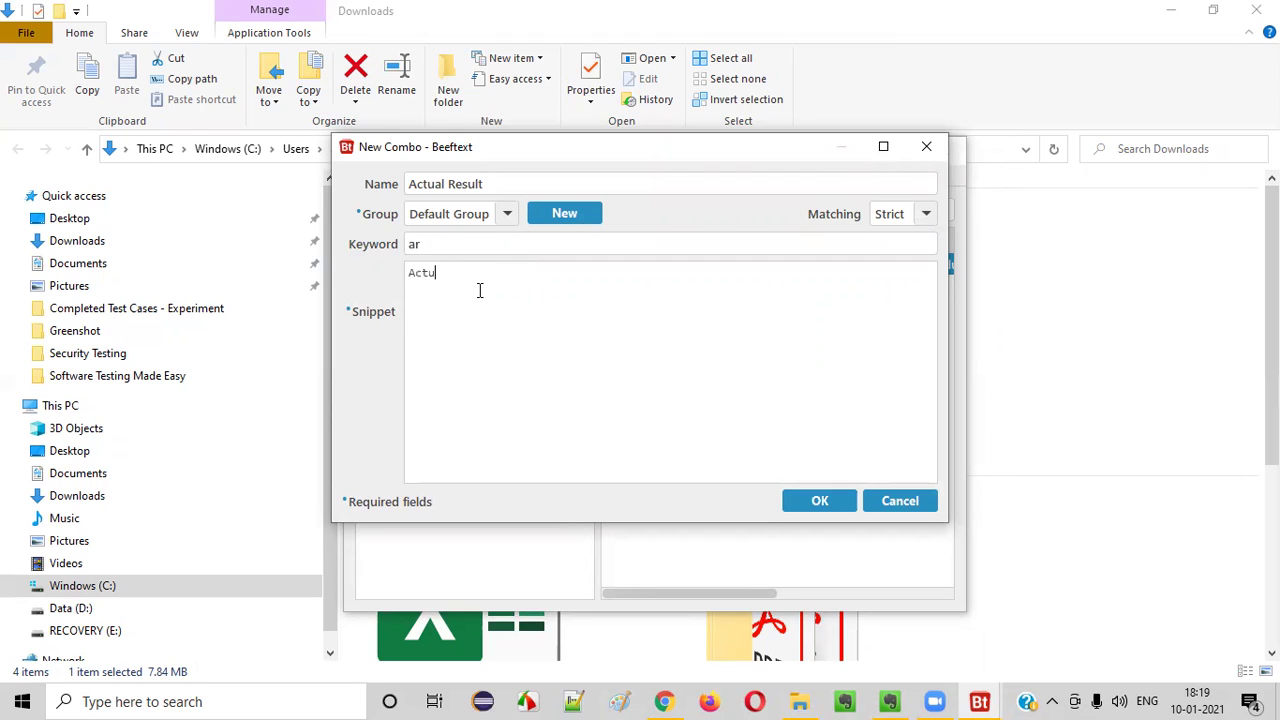
{"action": "type", "text": "al Result"}
{"action": "left_click", "coordinate": [820, 500]}
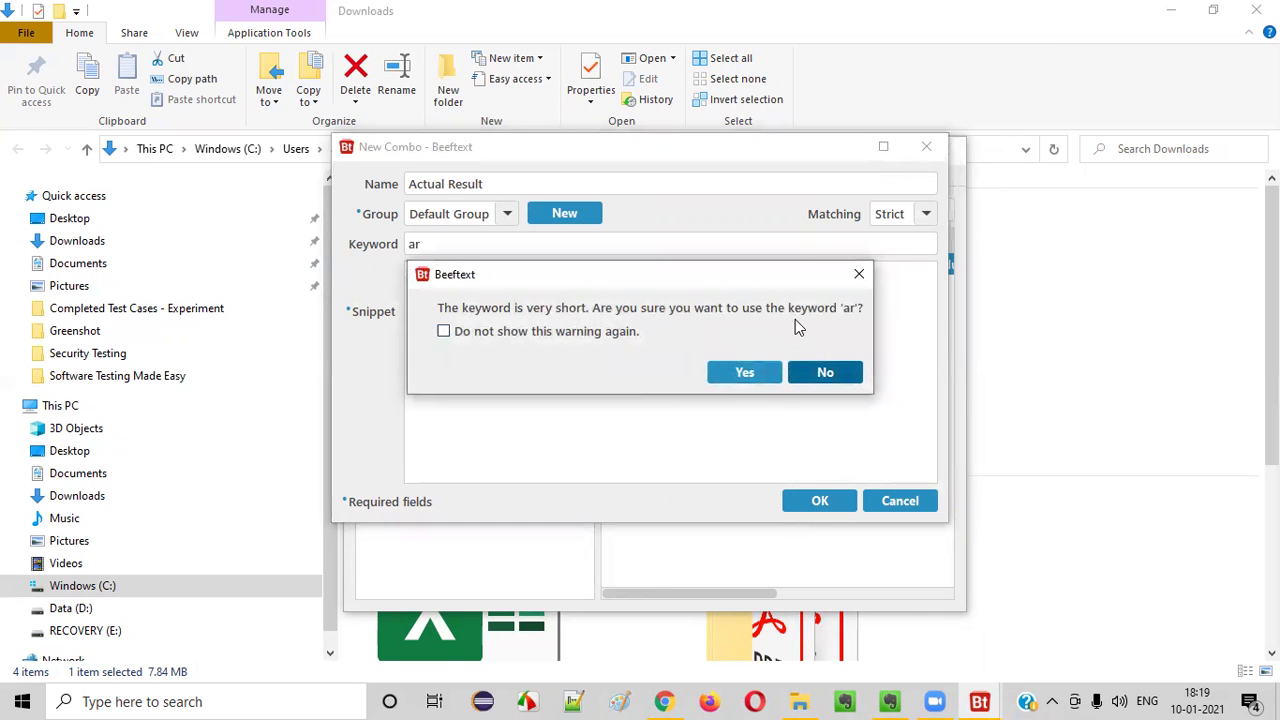
{"action": "left_click", "coordinate": [748, 374]}
{"action": "left_click", "coordinate": [622, 210]}
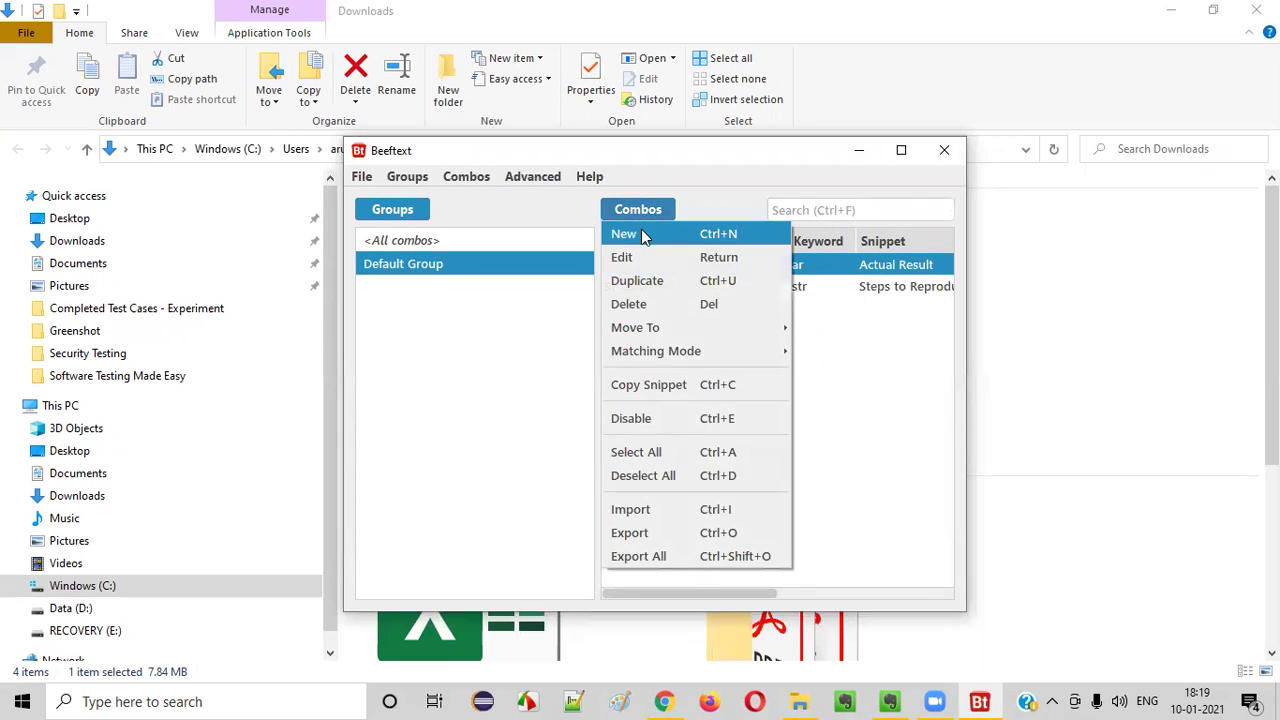
Create an 'Expected Result' combo with keyword er and snippet 'Expected Result', keeping the short keyword
{"action": "left_click", "coordinate": [643, 236]}
{"action": "type", "text": "Expected Result"}
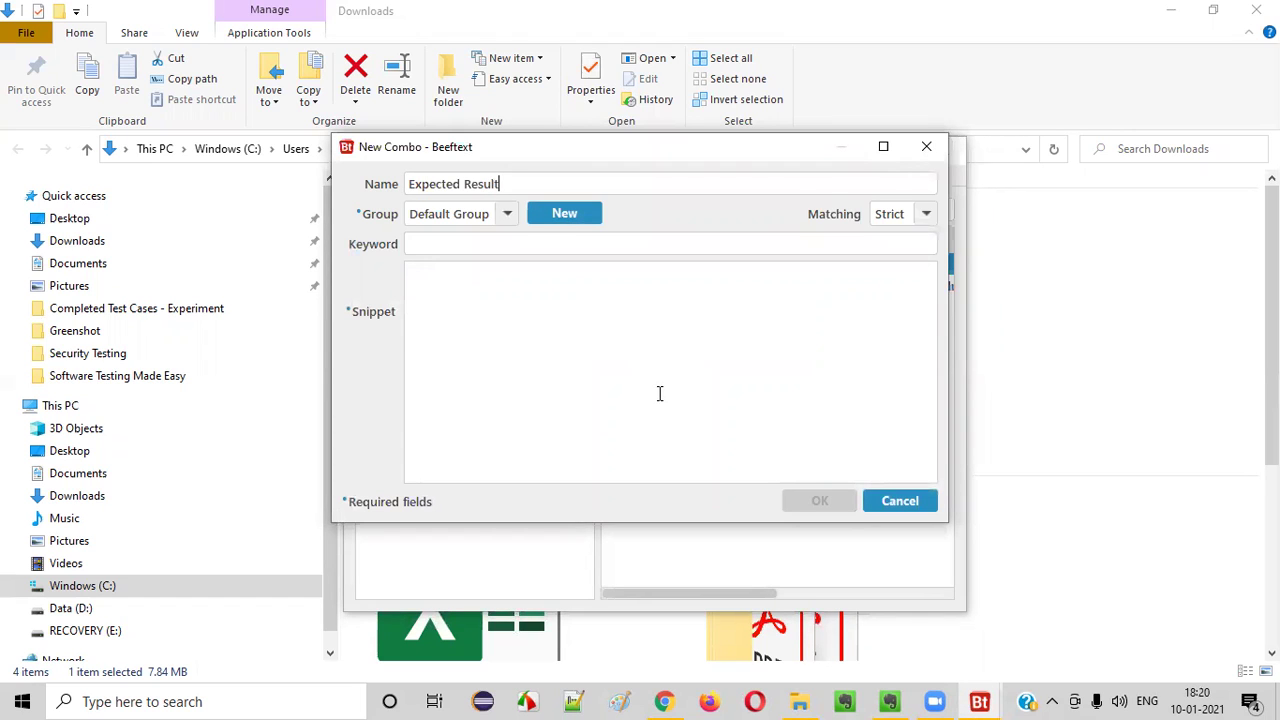
{"action": "left_click", "coordinate": [450, 247]}
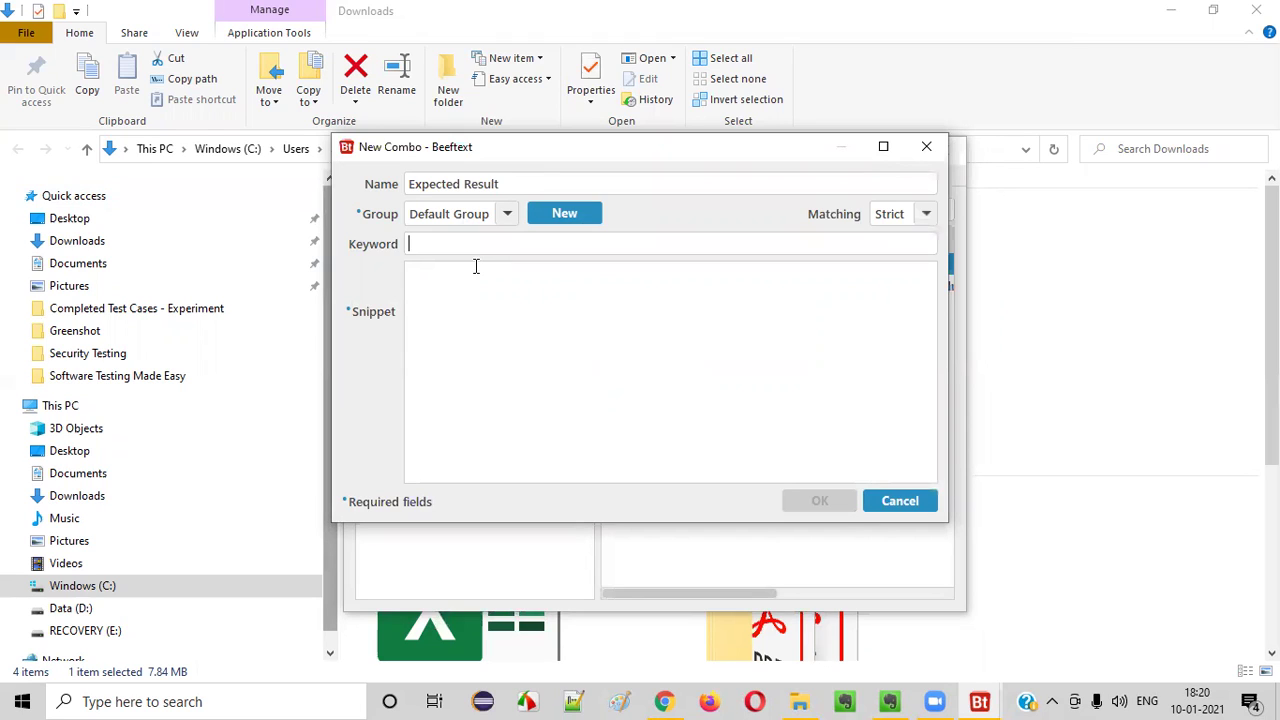
{"action": "left_click", "coordinate": [509, 333]}
{"action": "type", "text": "Expected"}
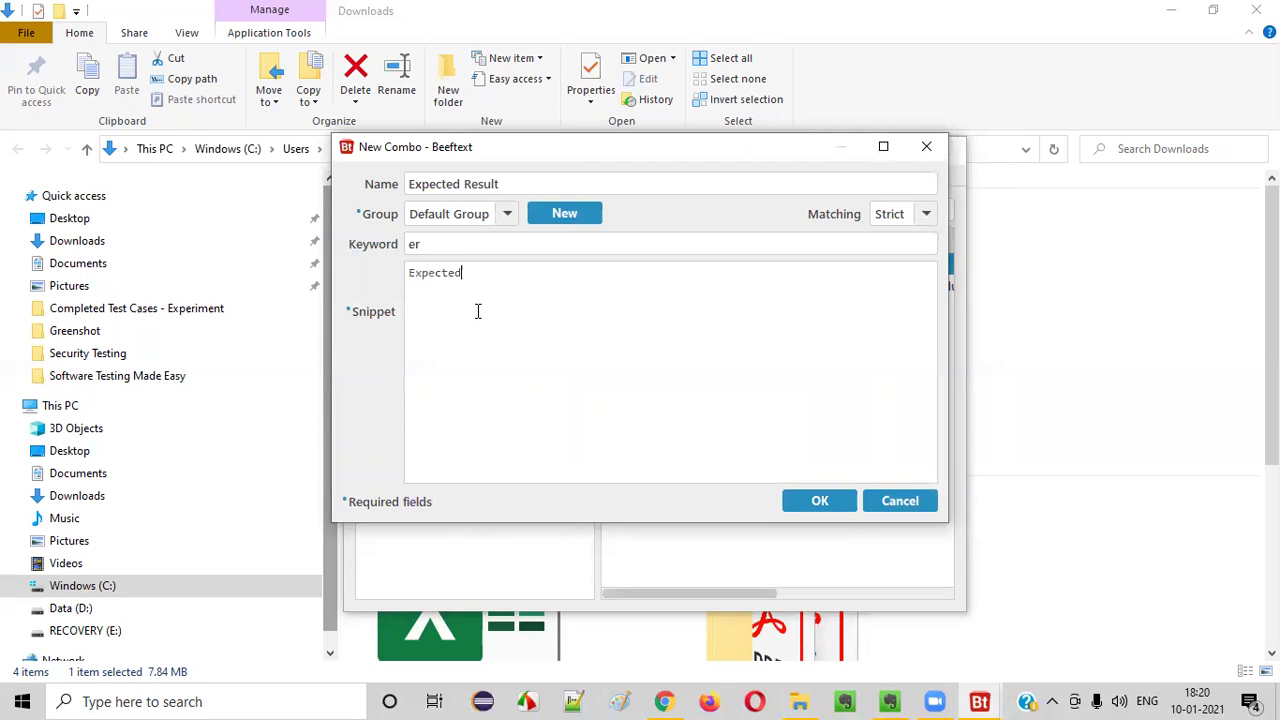
{"action": "type", "text": " Result"}
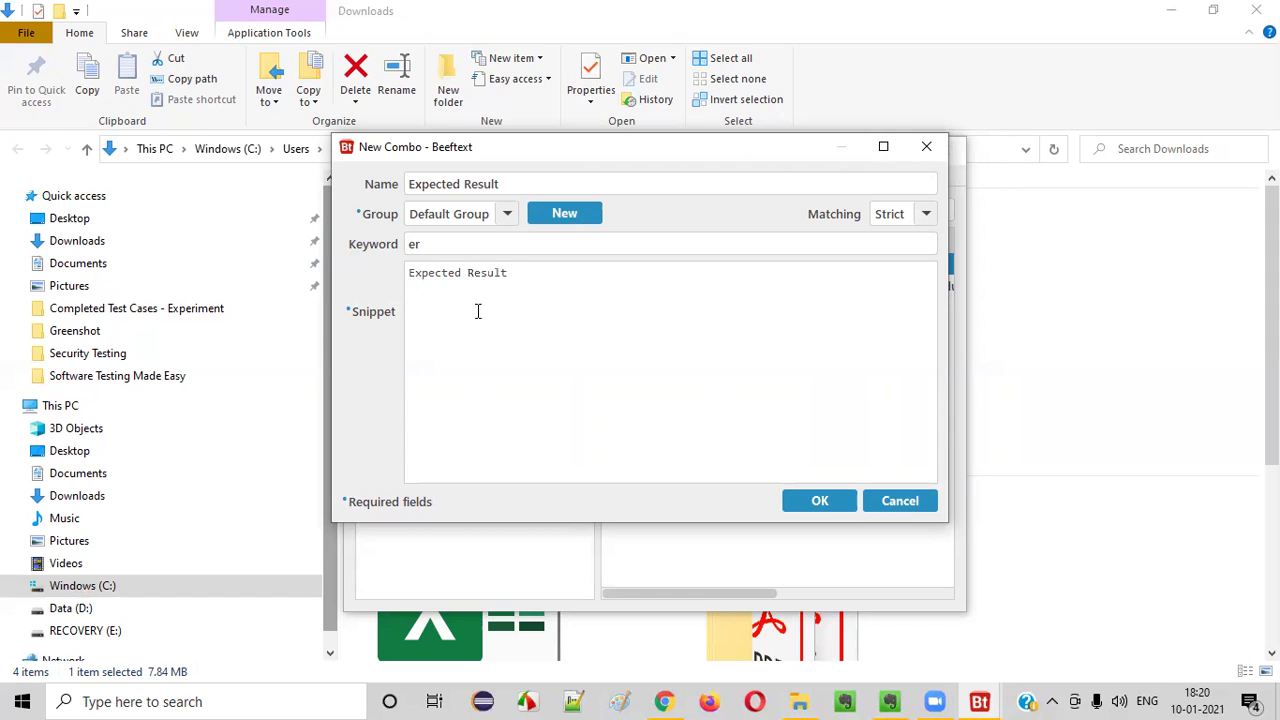
{"action": "left_click", "coordinate": [820, 503]}
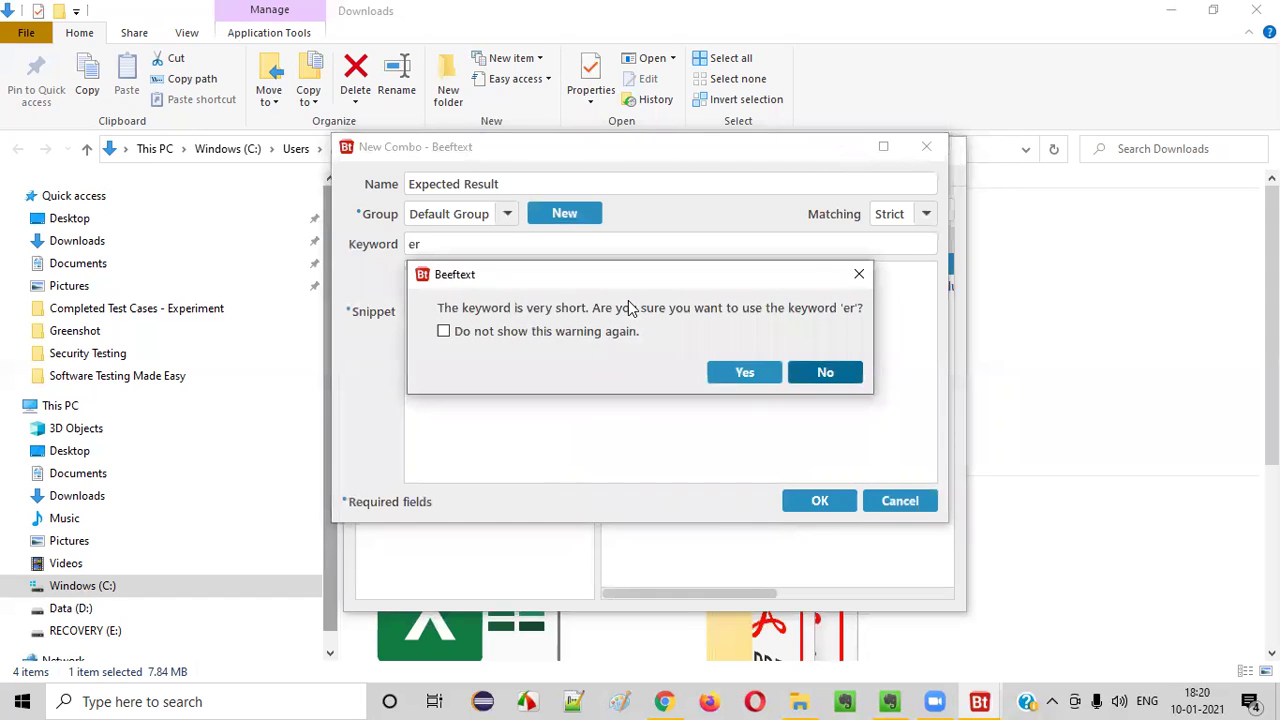
{"action": "left_click", "coordinate": [742, 373]}
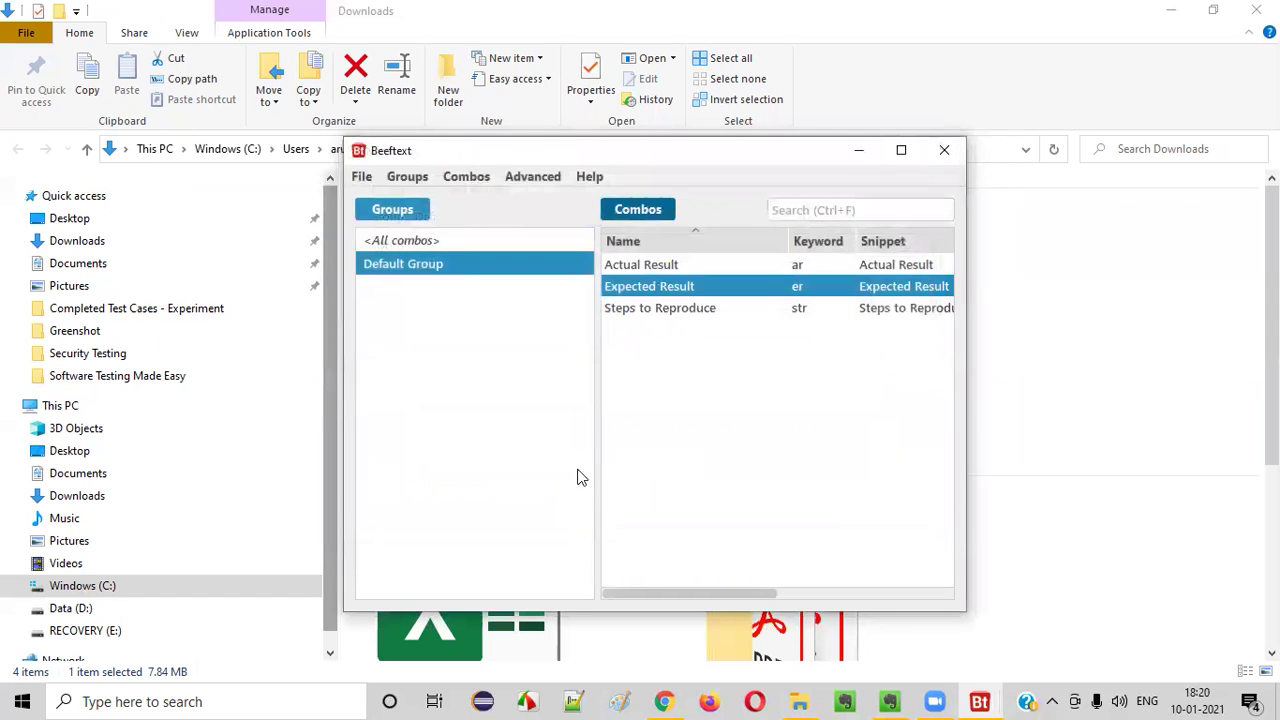
Widen the Beeftext window to reveal the Created column, then return to the browser
{"action": "right_click", "coordinate": [461, 265]}
{"action": "left_click", "coordinate": [418, 276]}
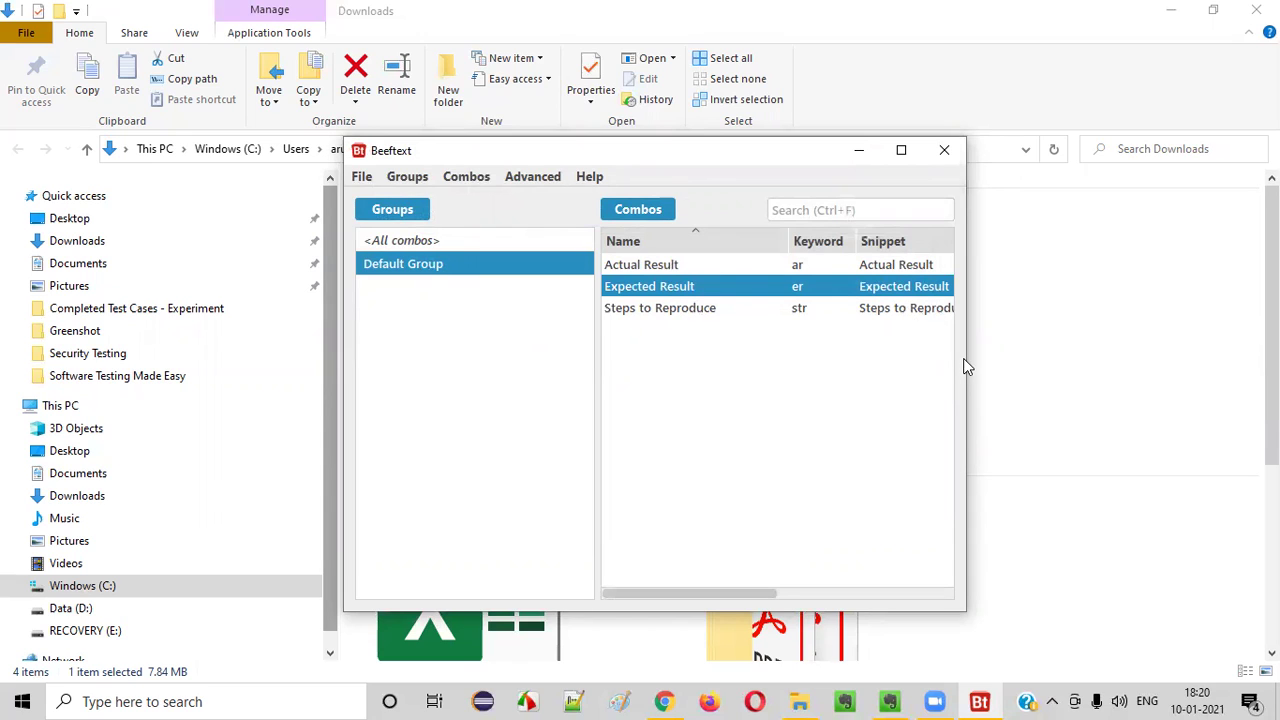
{"action": "left_click_drag", "start_coordinate": [968, 366], "coordinate": [1123, 366]}
{"action": "right_click", "coordinate": [443, 268]}
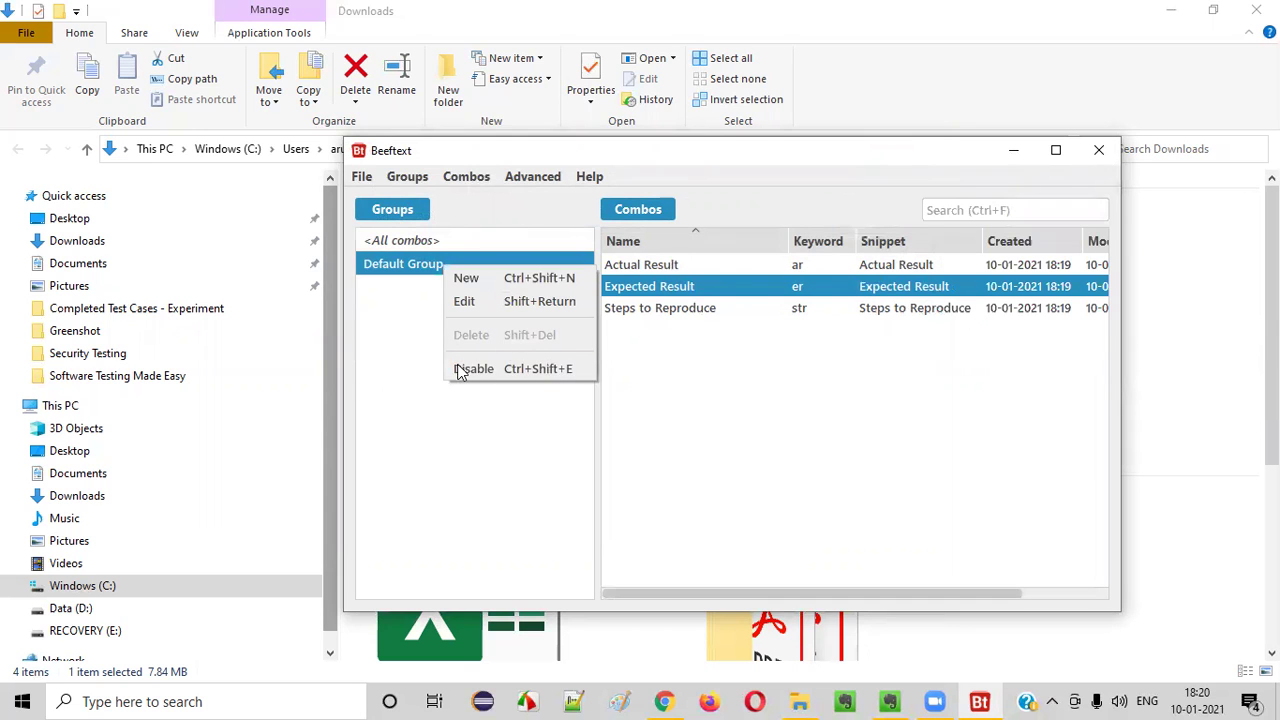
{"action": "left_click", "coordinate": [438, 455]}
{"action": "left_click", "coordinate": [664, 701]}
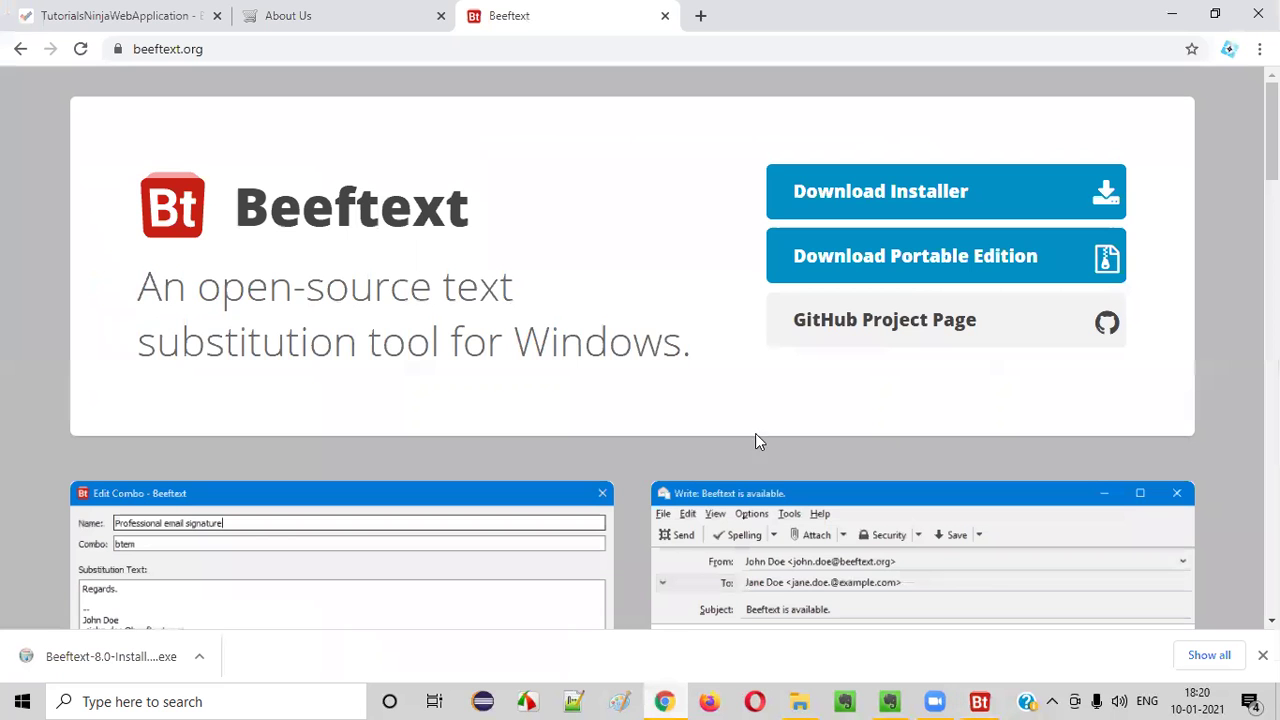
Switch to the TutorialsNinja New Bug form, focus the empty Description, and check Beeftext's three combos
{"action": "left_click", "coordinate": [148, 16]}
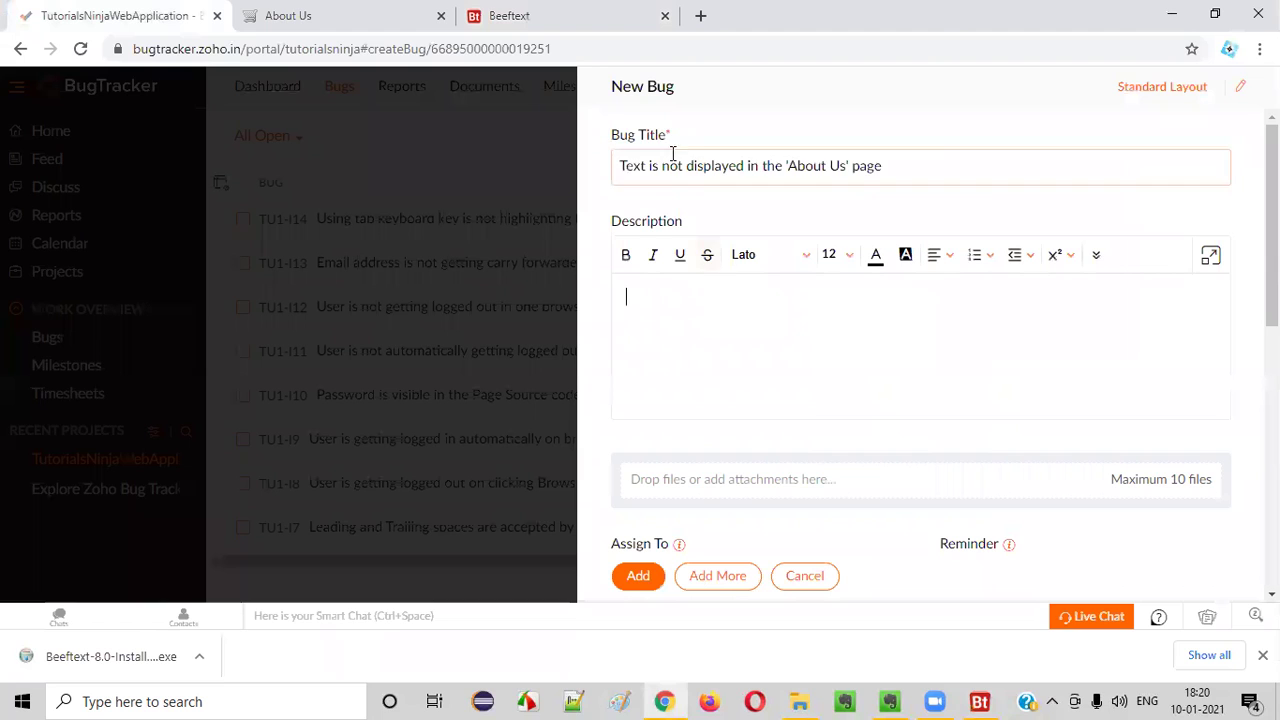
{"action": "left_click", "coordinate": [614, 162]}
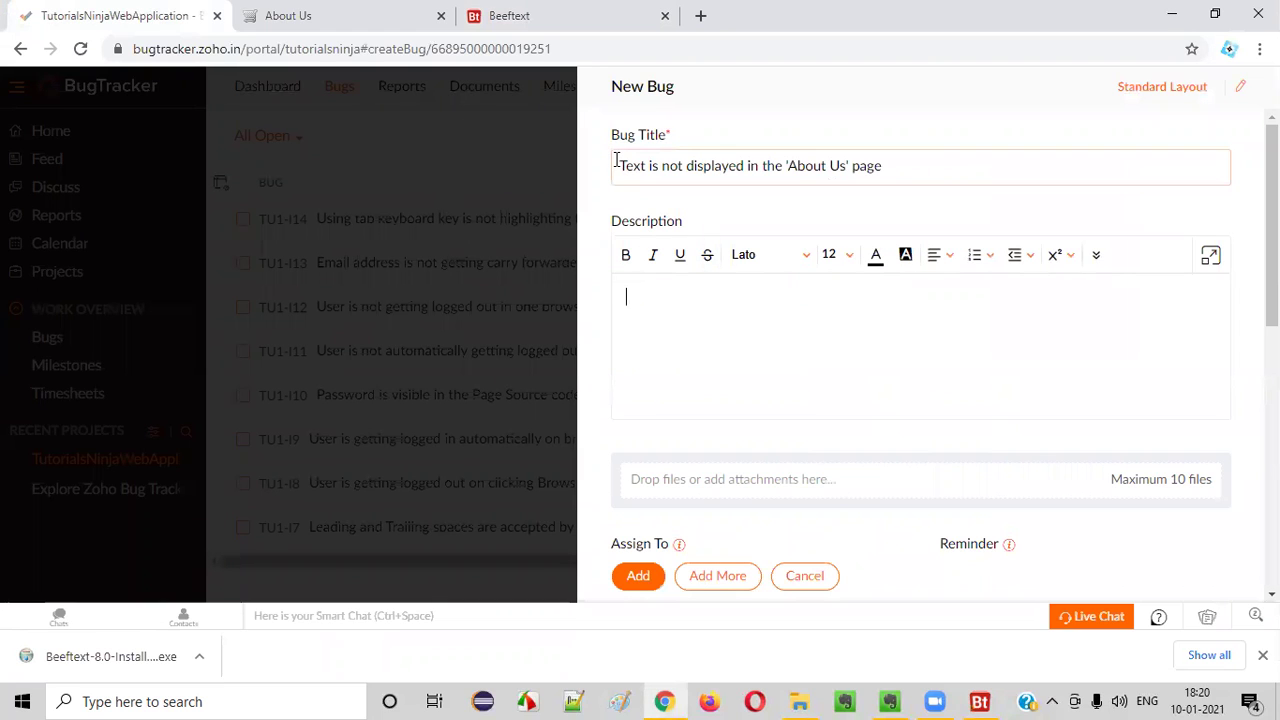
{"action": "left_click", "coordinate": [687, 350]}
{"action": "left_click", "coordinate": [980, 701]}
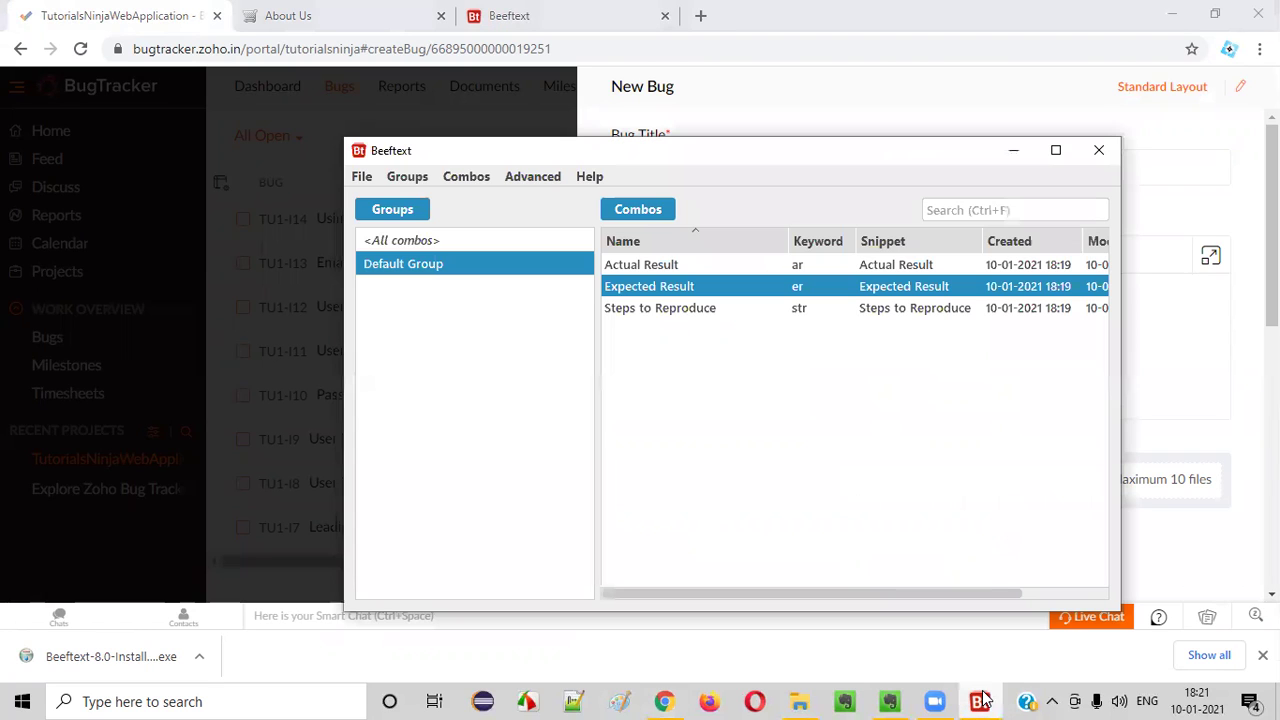
{"action": "left_click", "coordinate": [1013, 150]}
Insert the 'Steps to Reproduce' heading in Description and start a numbered list below it
{"action": "left_click", "coordinate": [708, 318]}
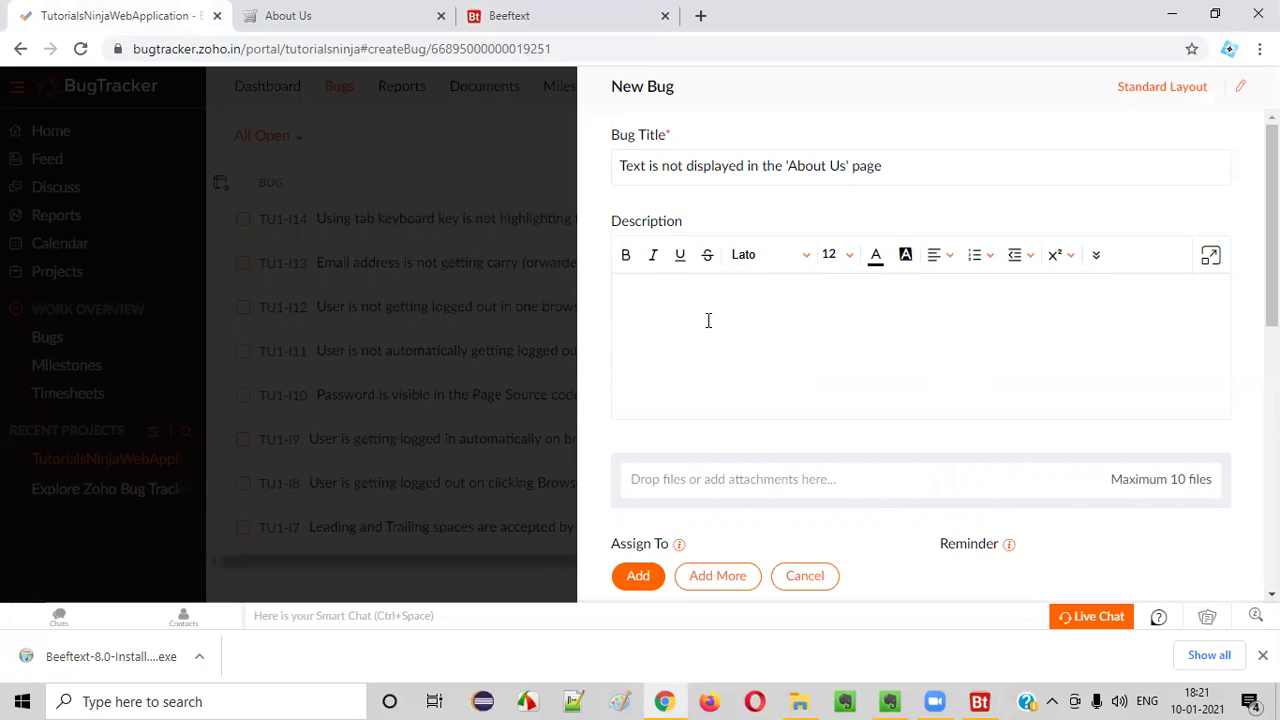
{"action": "type", "text": "Steps to Reproduce"}
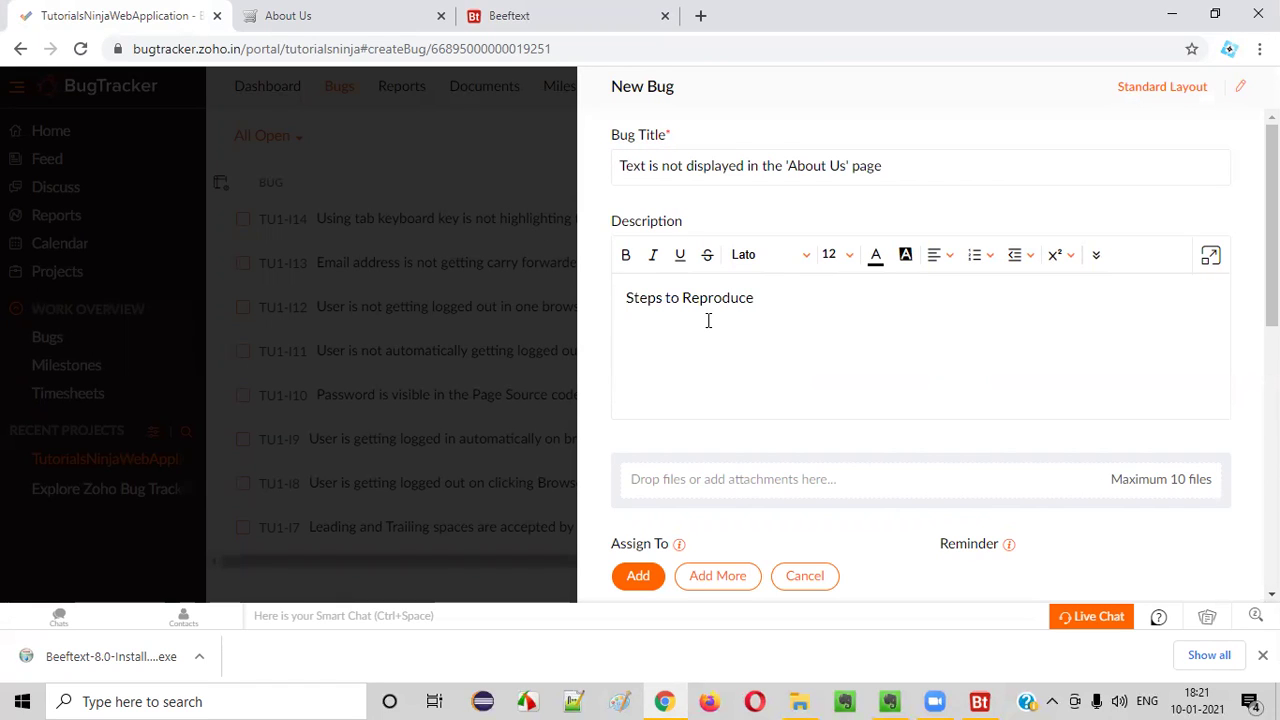
{"action": "key", "text": "Return"}
{"action": "left_click", "coordinate": [980, 256]}
{"action": "left_click", "coordinate": [706, 358]}
{"action": "left_click", "coordinate": [992, 267]}
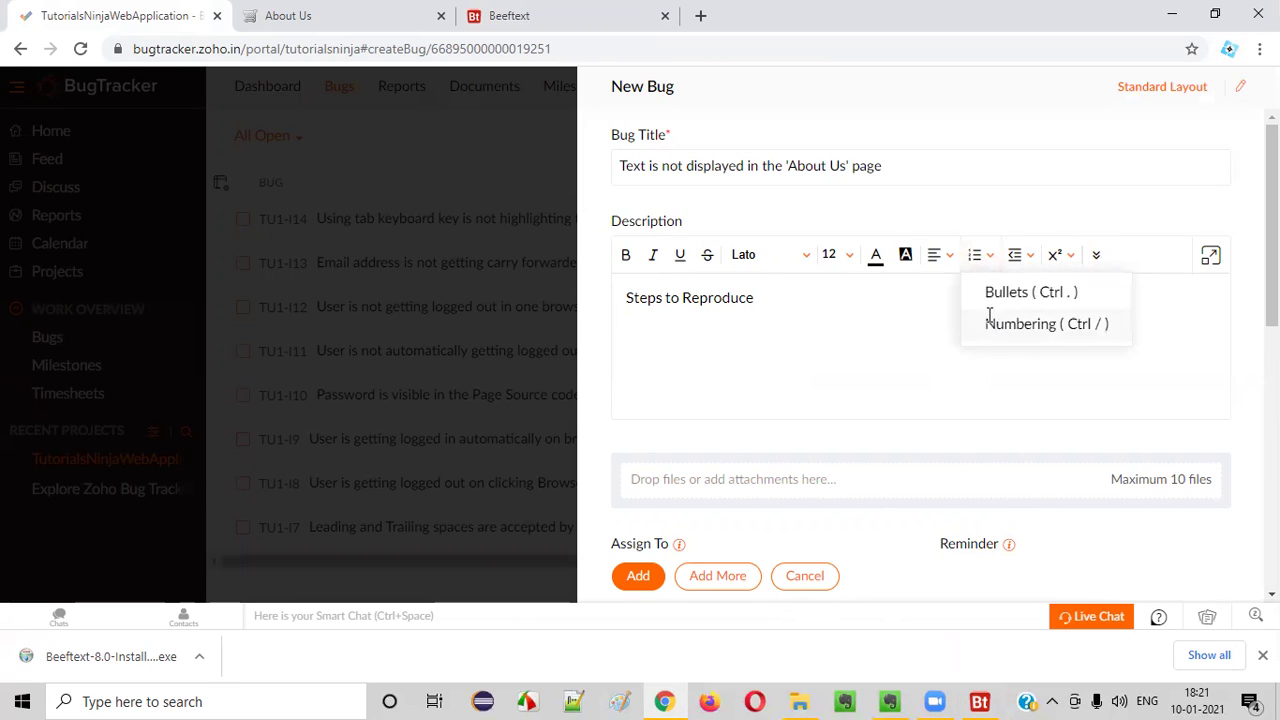
{"action": "left_click", "coordinate": [989, 323]}
Add steps 'Open Application URL' and 'Click on 'About Us' footer option', then the Expected Result heading
{"action": "type", "text": "1."}
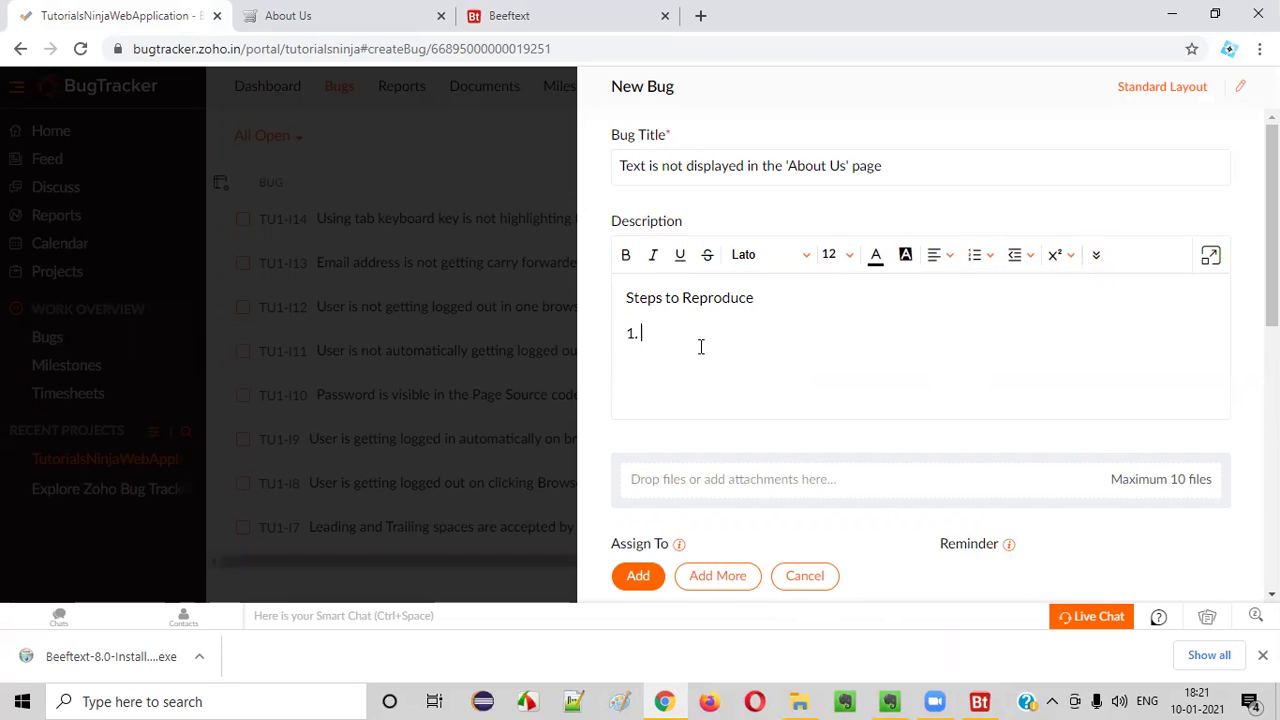
{"action": "type", "text": " Open Application URL"}
{"action": "key", "text": "Return"}
{"action": "type", "text": "2. cLICK"}
{"action": "key", "text": "BackSpace"}
{"action": "key", "text": "BackSpace"}
{"action": "key", "text": "BackSpace"}
{"action": "key", "text": "BackSpace"}
{"action": "key", "text": "BackSpace"}
{"action": "type", "text": "Click on "}
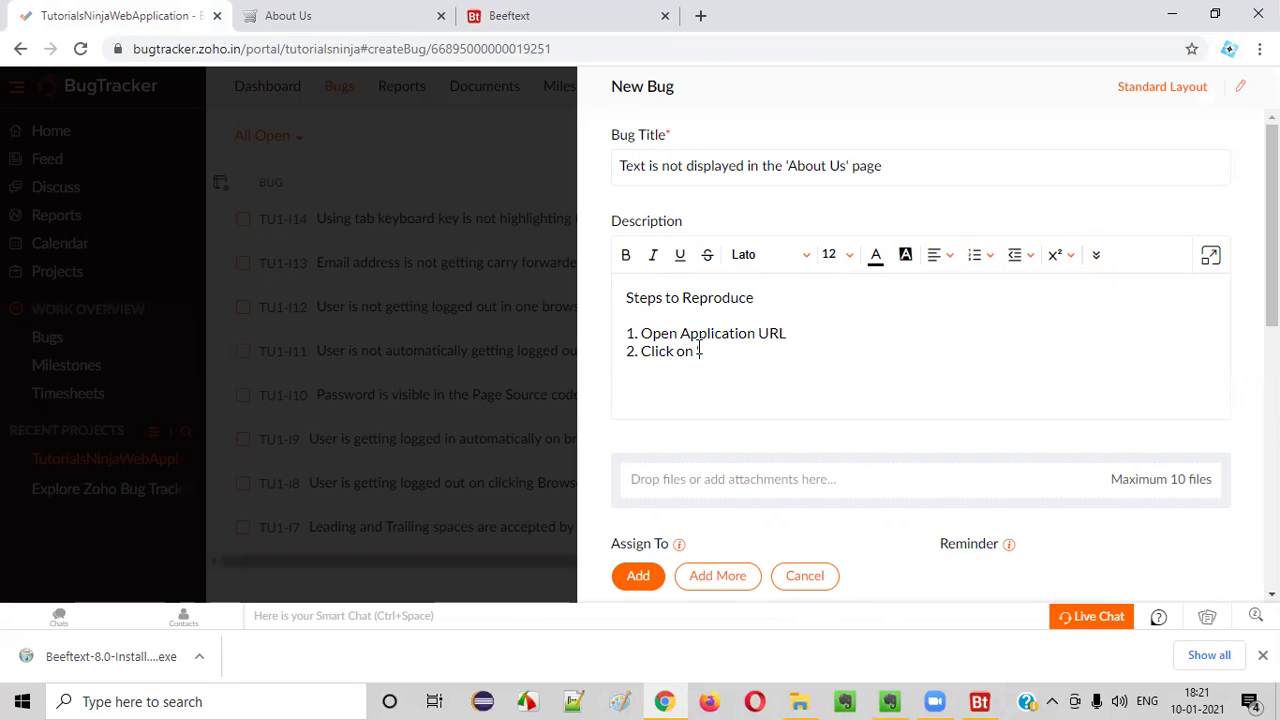
{"action": "type", "text": "'About Us' footer option"}
{"action": "key", "text": "Return"}
{"action": "key", "text": "Return"}
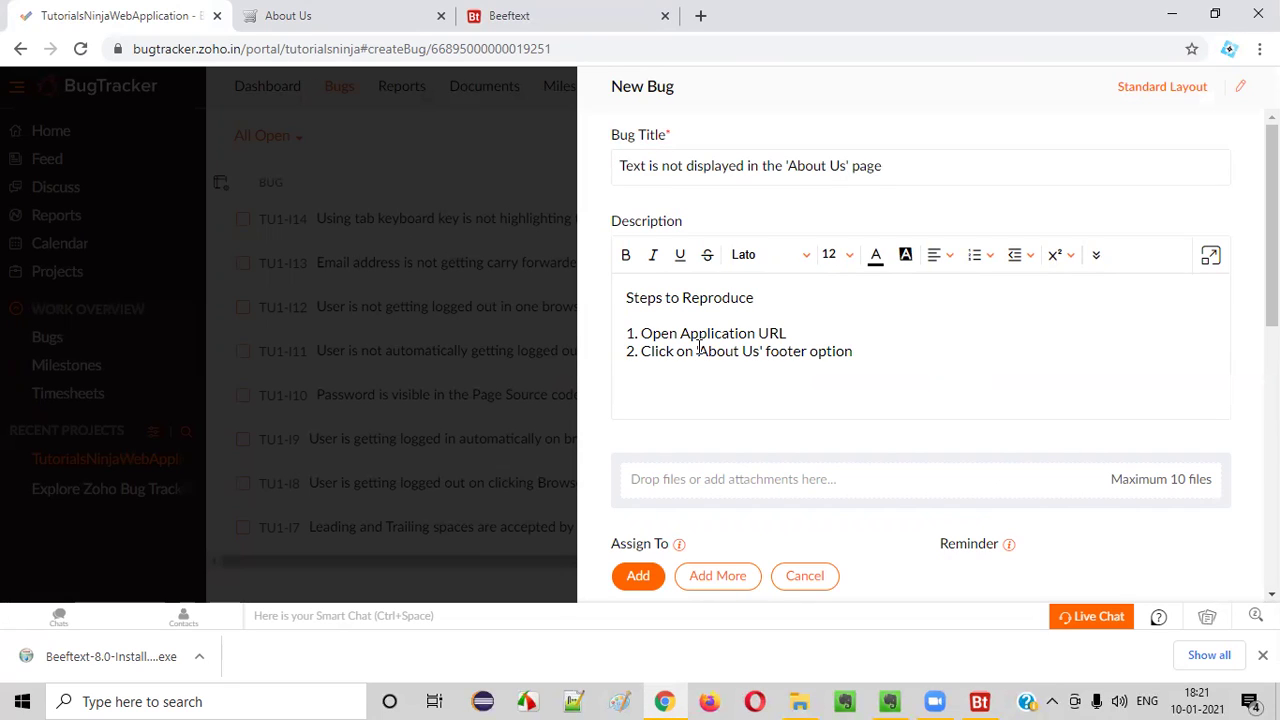
{"action": "type", "text": "Expected Result"}
Write the expected outcome 'Text should be displayed in the 'About Us' page'
{"action": "key", "text": "Return"}
{"action": "key", "text": "Return"}
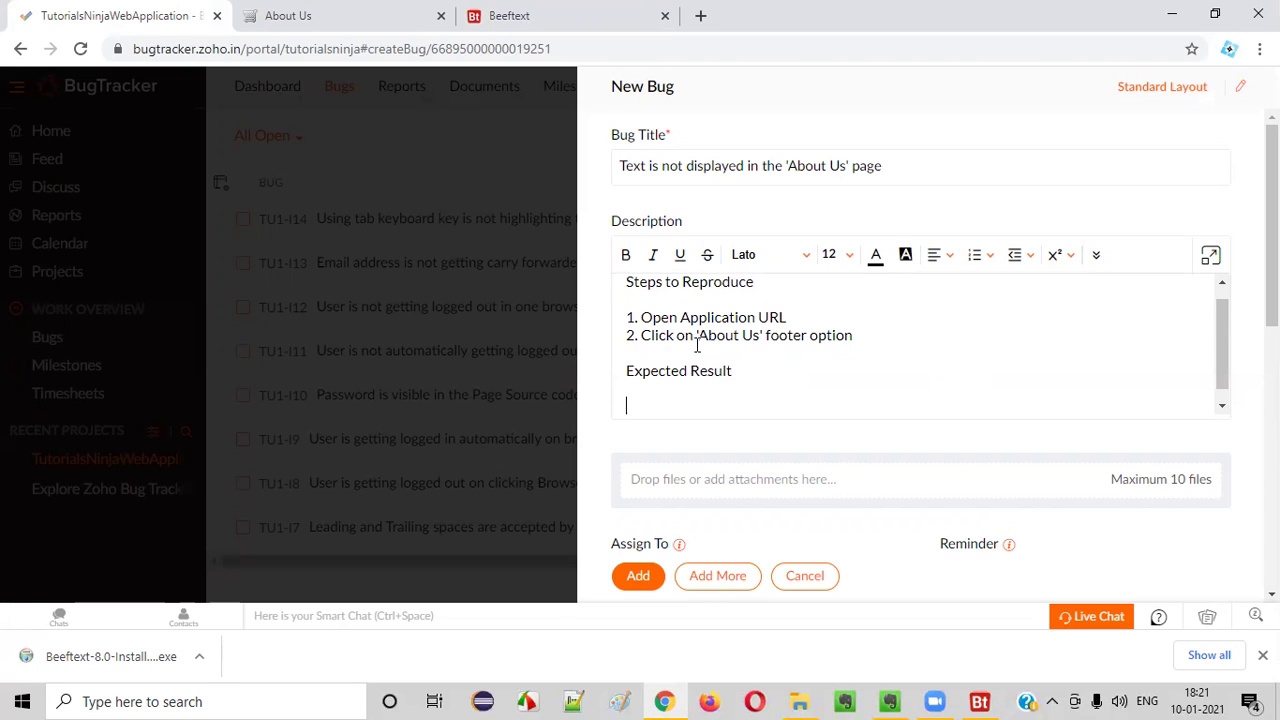
{"action": "type", "text": "Text should be displayed in the 'About Us' page"}
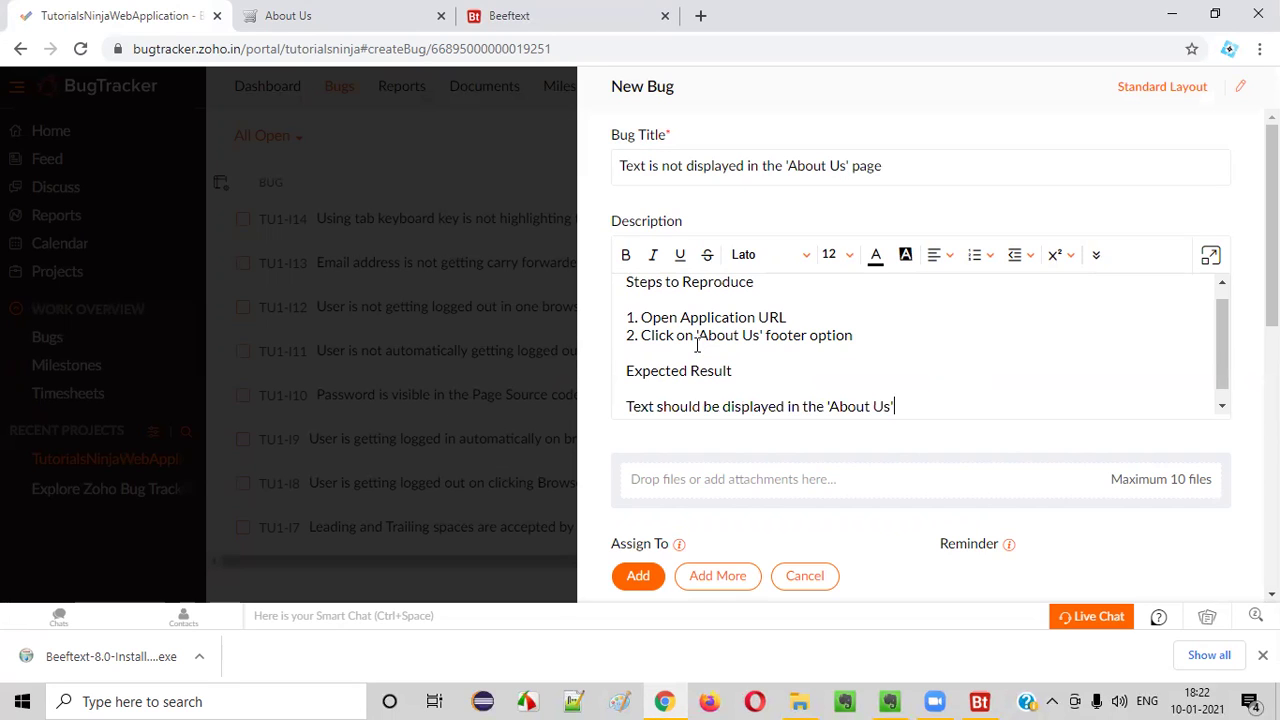
{"action": "key", "text": "Return"}
{"action": "key", "text": "Return"}
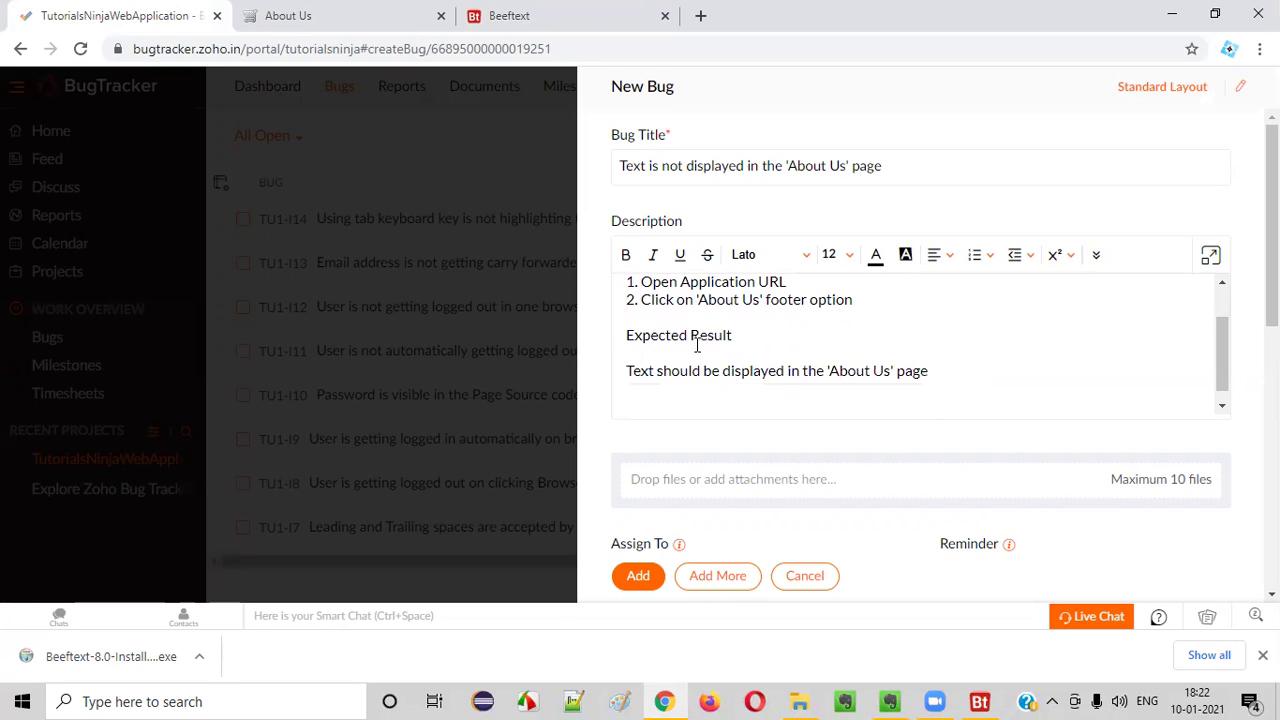
Add the Actual Result heading with 'Text is not displayed in the 'About Us' page'
{"action": "type", "text": "Actual Result"}
{"action": "key", "text": "Return"}
{"action": "key", "text": "Return"}
{"action": "type", "text": "Text is no"}
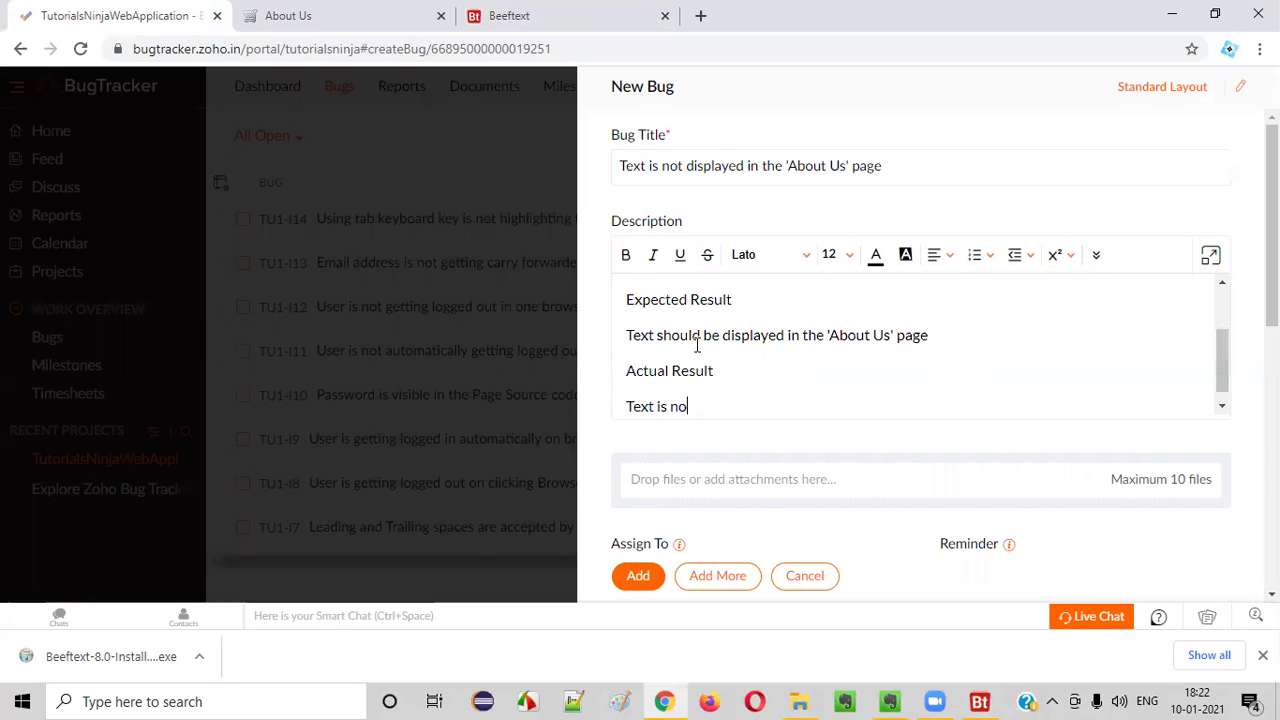
{"action": "type", "text": "t displayed in the"}
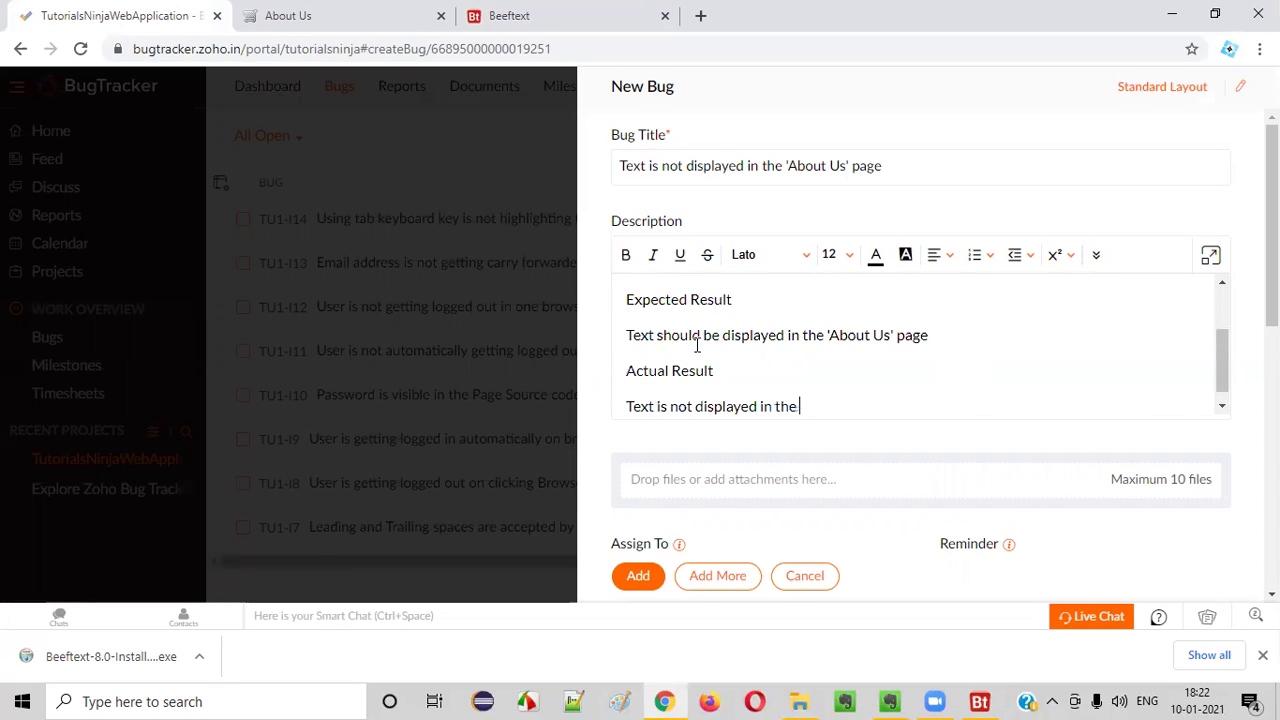
{"action": "type", "text": " 'About Us' page"}
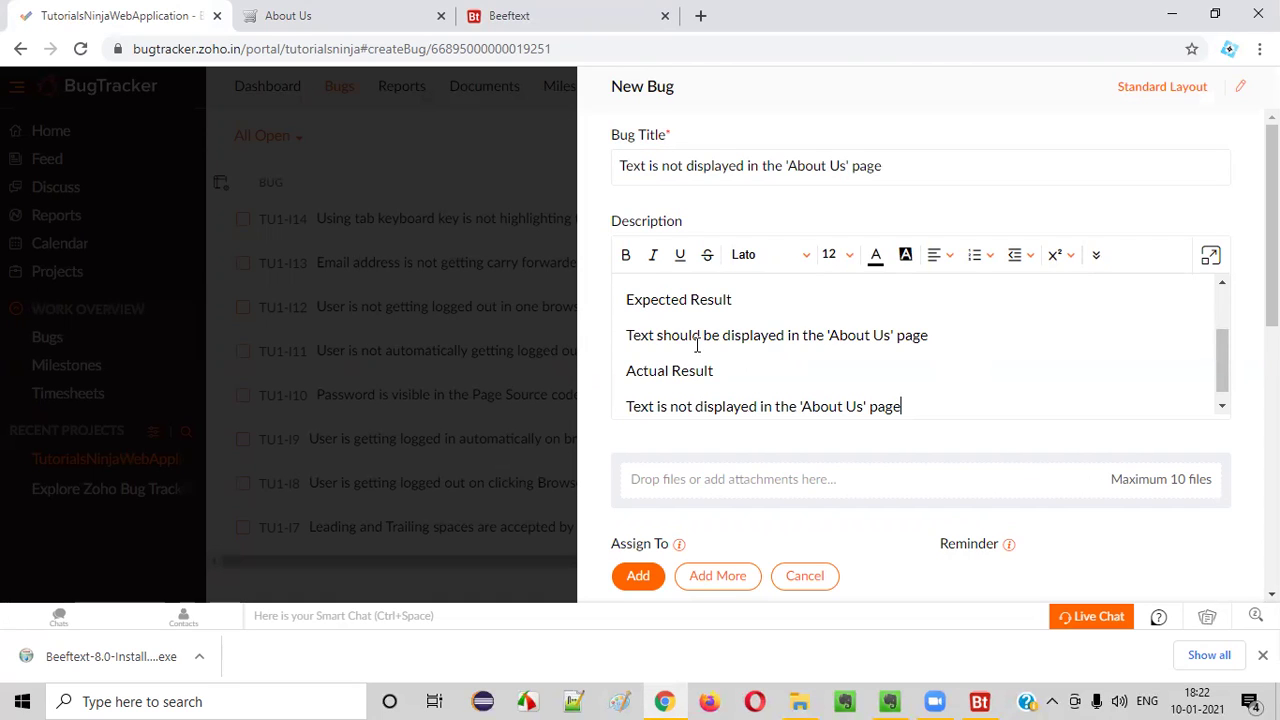
{"action": "left_click", "coordinate": [980, 700]}
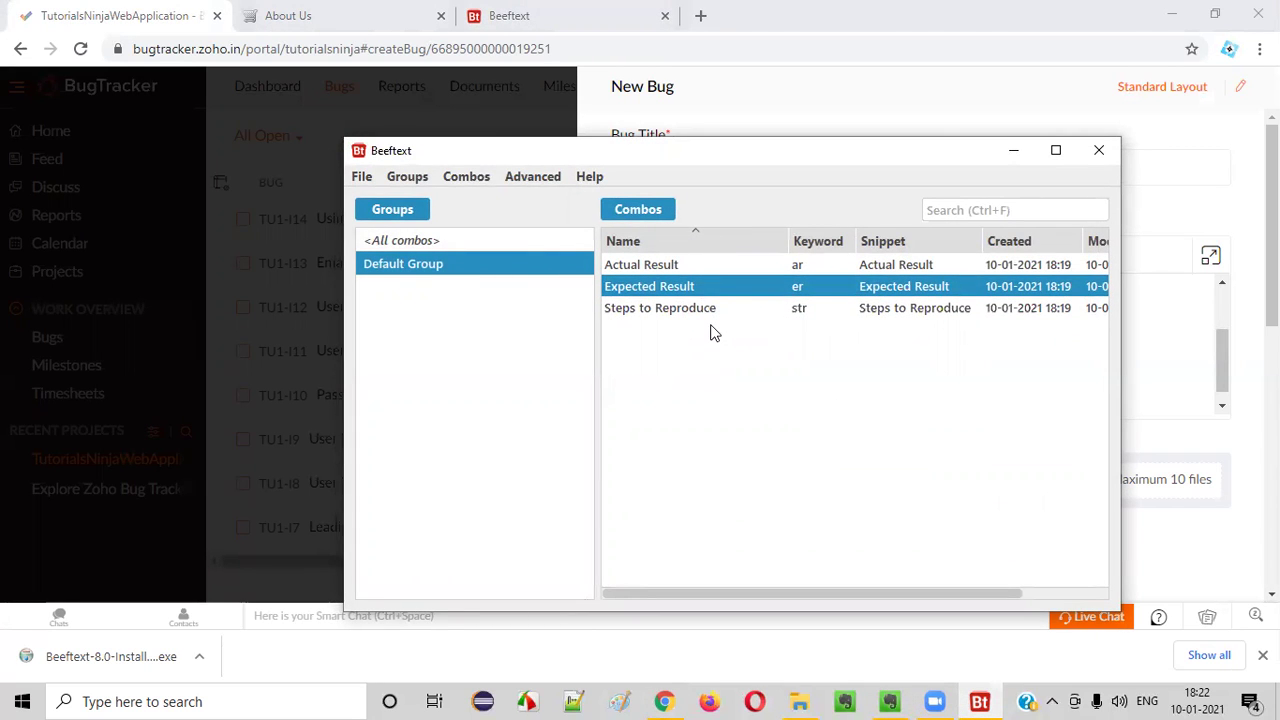
Disable Beeftext's Default Group and type ar in Description to show it stays unexpanded
{"action": "right_click", "coordinate": [448, 266]}
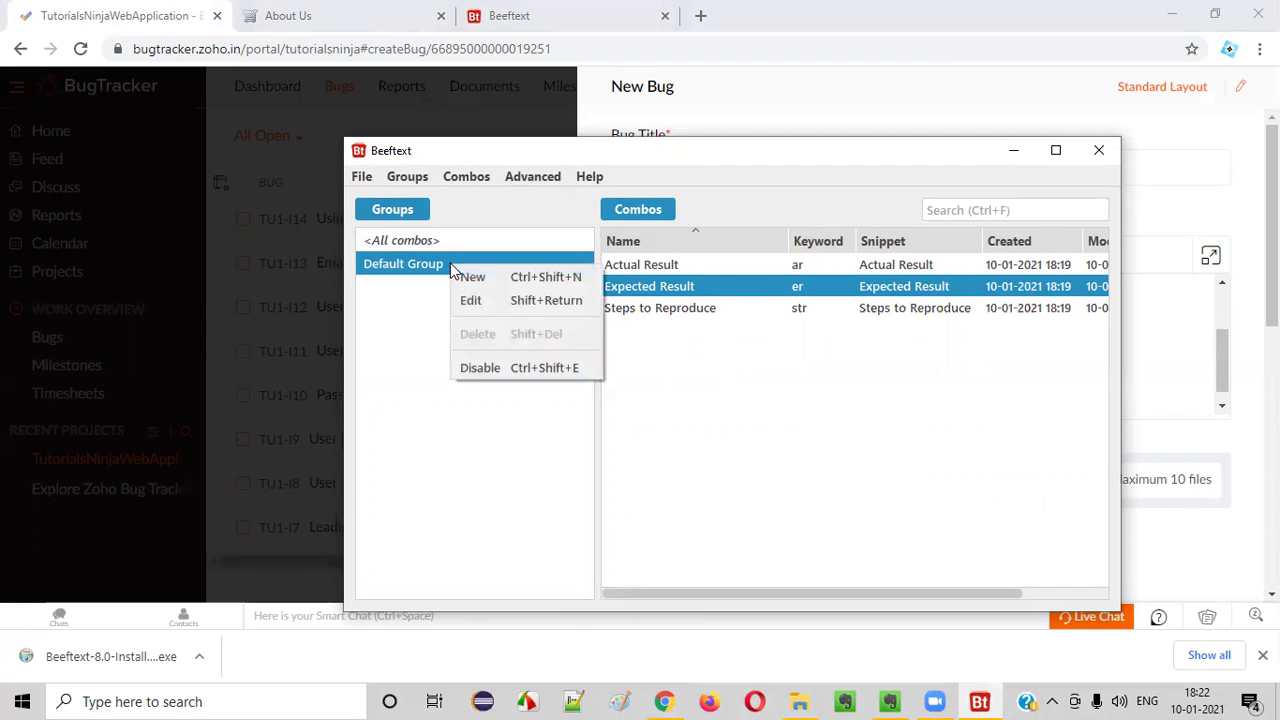
{"action": "left_click", "coordinate": [398, 414]}
{"action": "left_click", "coordinate": [1010, 150]}
{"action": "key", "text": "Return"}
{"action": "type", "text": "ar"}
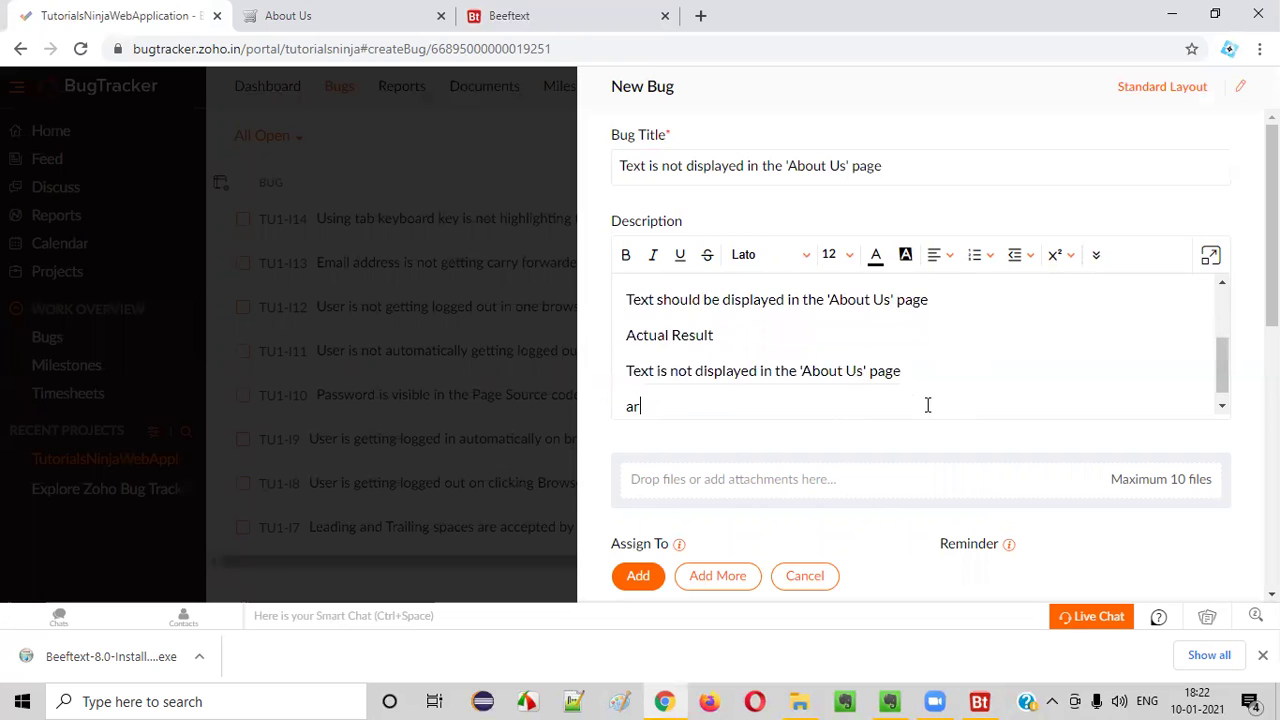
Re-enable Default Group, confirm ar expands to 'Actual Result', then delete the test line
{"action": "left_click", "coordinate": [979, 701]}
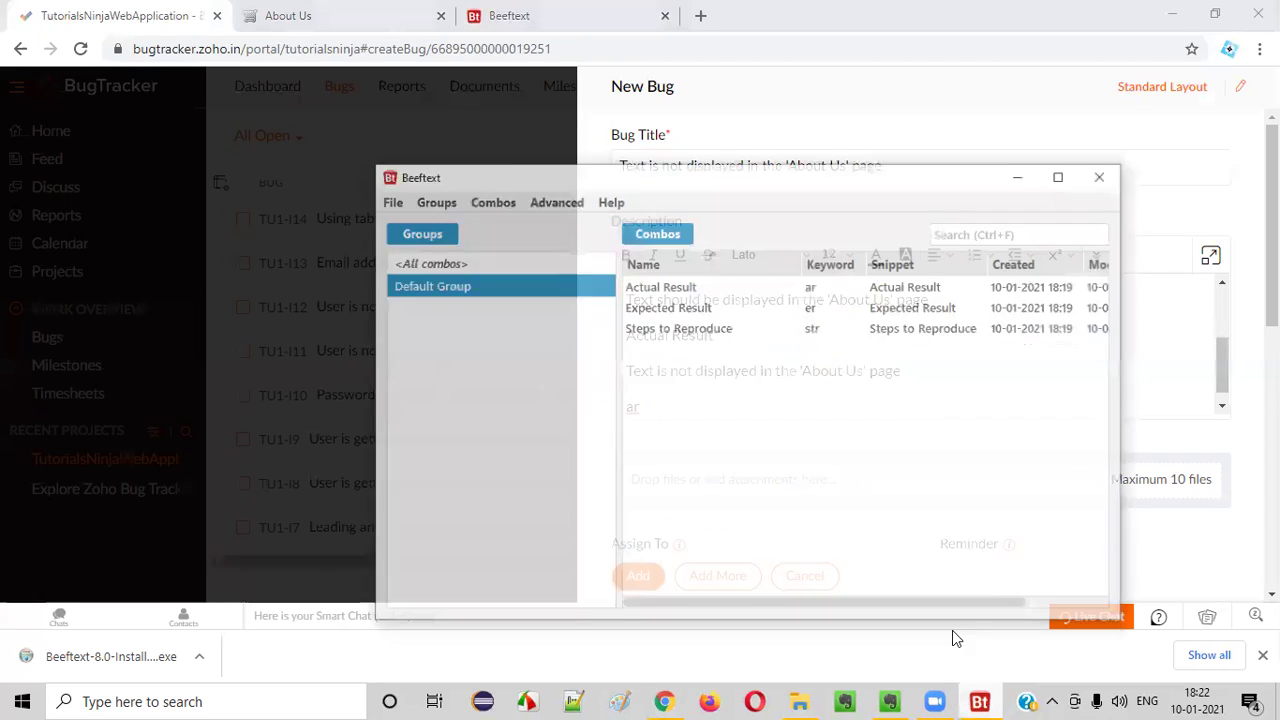
{"action": "right_click", "coordinate": [414, 288]}
{"action": "left_click", "coordinate": [460, 366]}
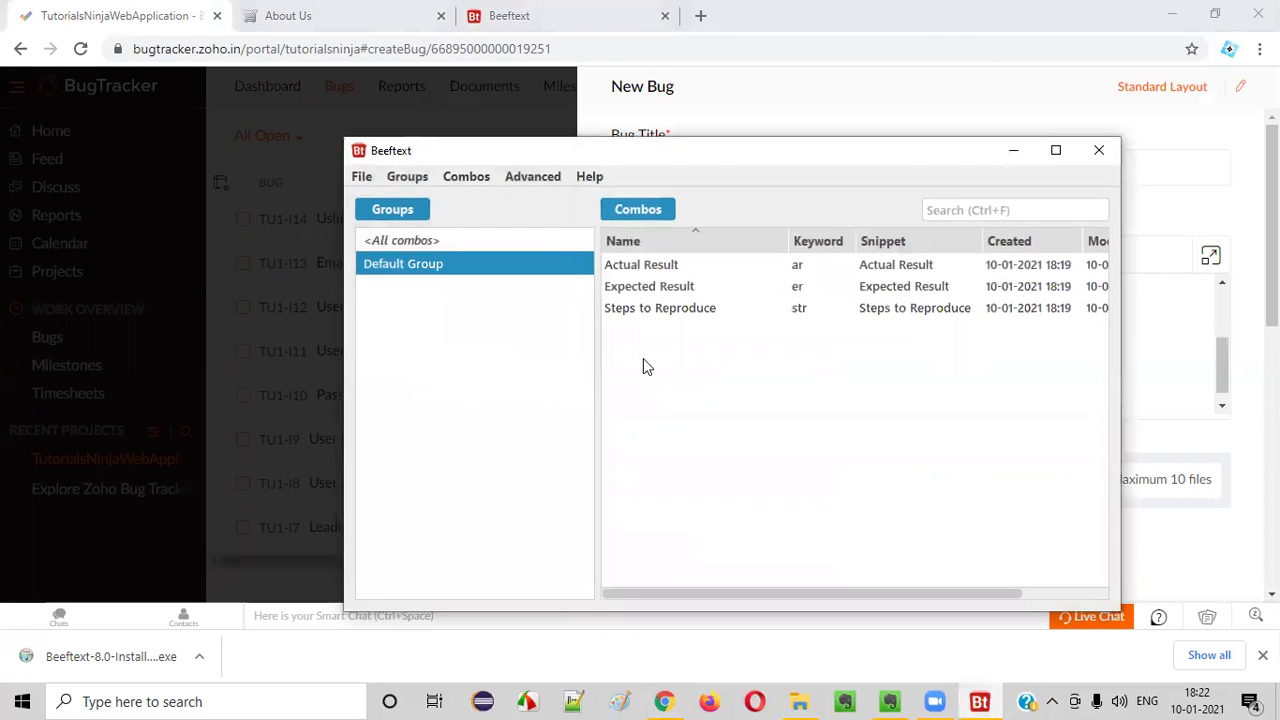
{"action": "left_click", "coordinate": [1013, 151]}
{"action": "left_click", "coordinate": [706, 406]}
{"action": "key", "text": "BackSpace"}
{"action": "key", "text": "BackSpace"}
{"action": "type", "text": "ar"}
{"action": "left_click_drag", "start_coordinate": [716, 406], "coordinate": [611, 401]}
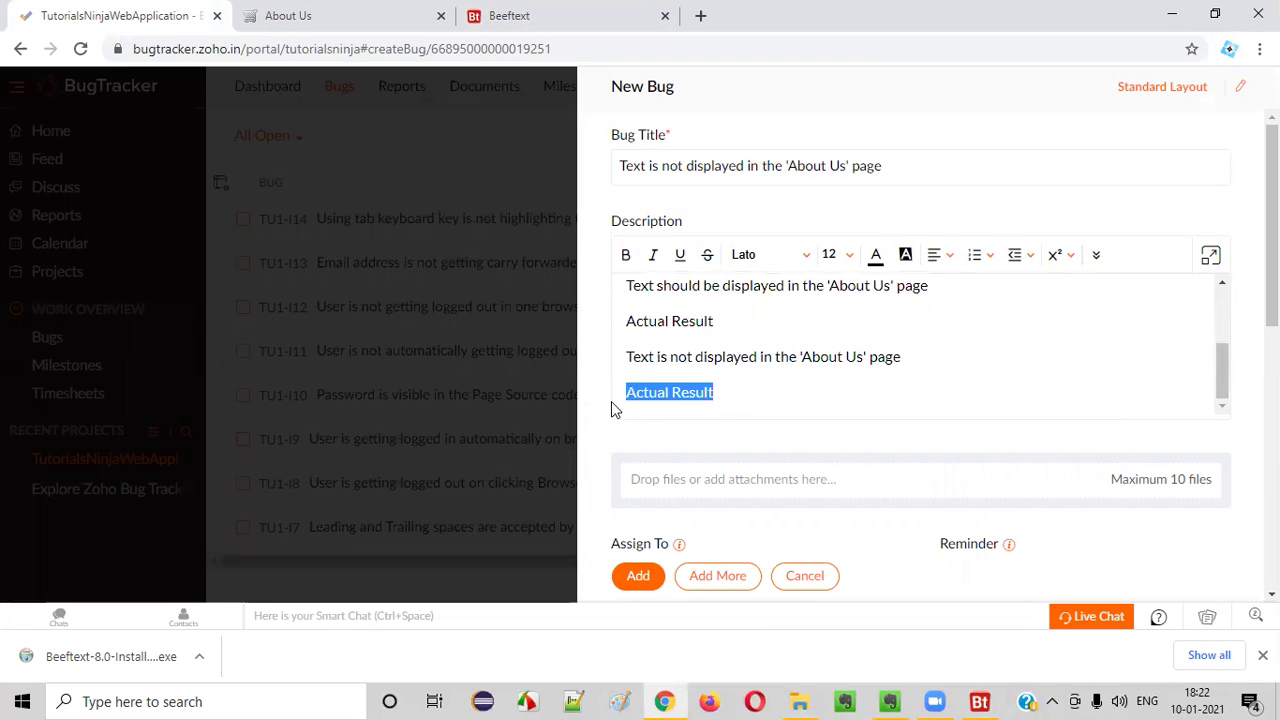
{"action": "key", "text": "BackSpace"}
{"action": "left_click", "coordinate": [889, 701]}
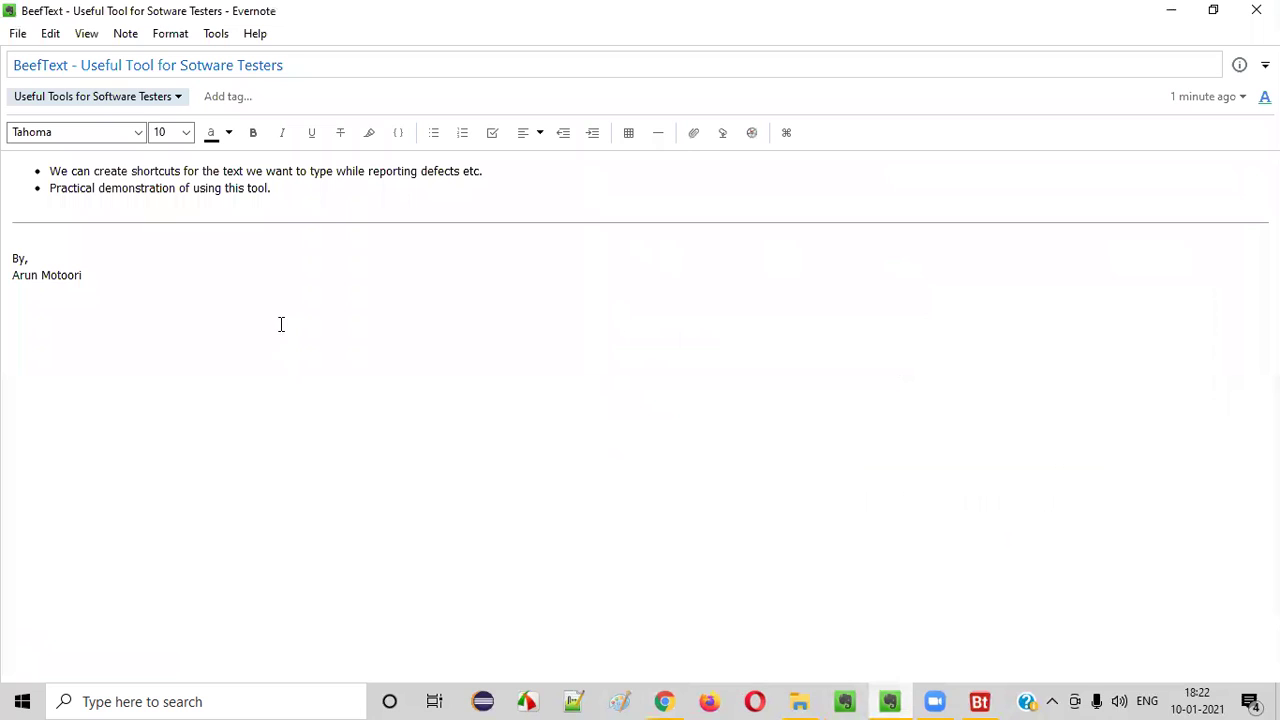
{"action": "left_click_drag", "start_coordinate": [68, 65], "coordinate": [8, 70]}
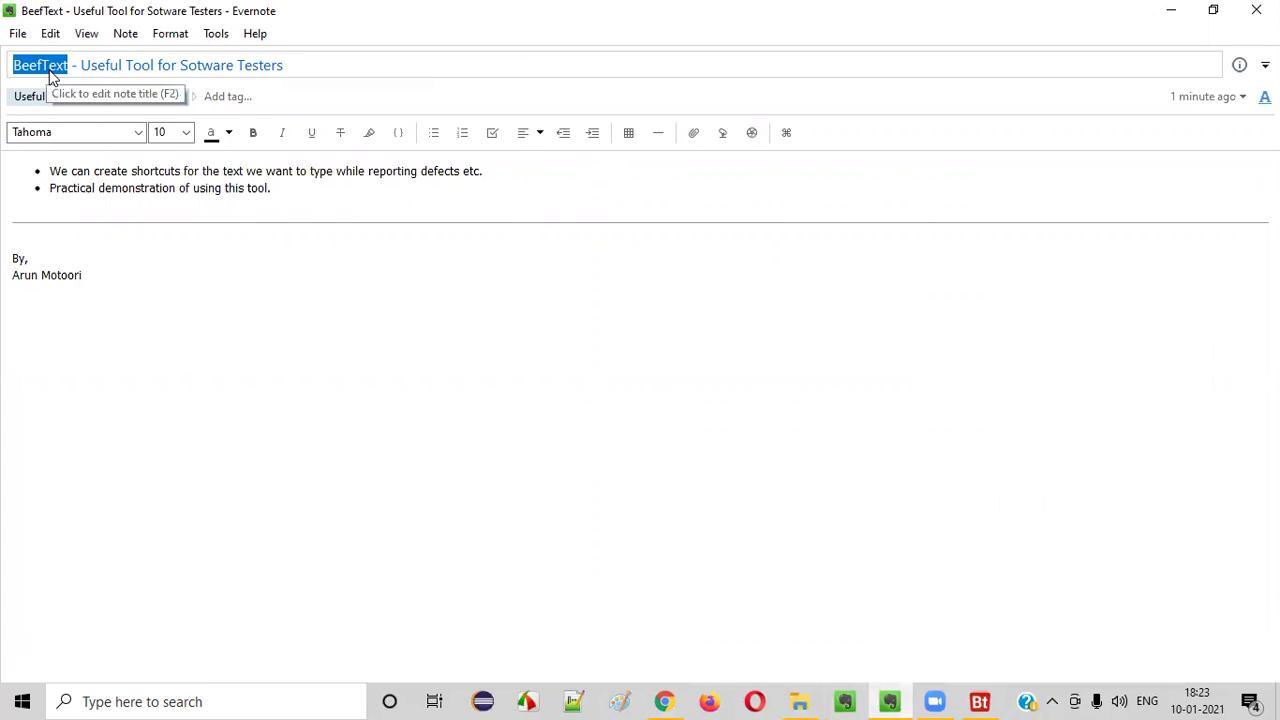
{"action": "left_click", "coordinate": [236, 229]}
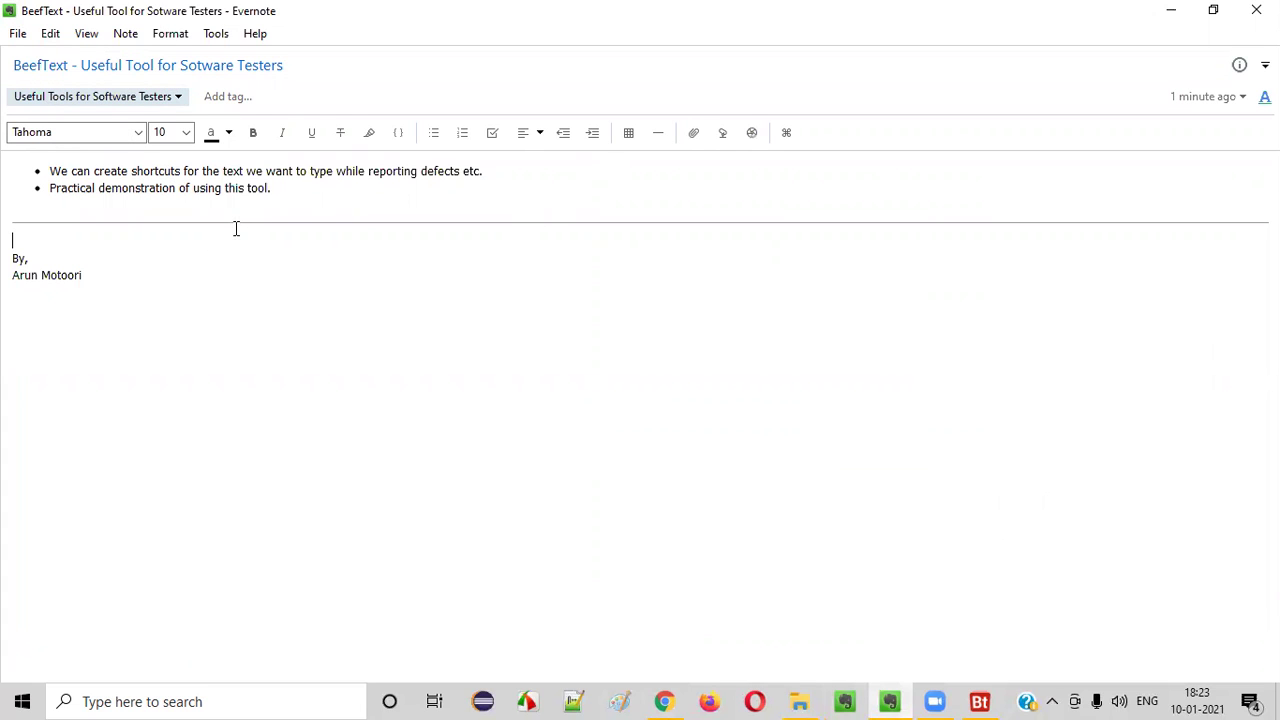